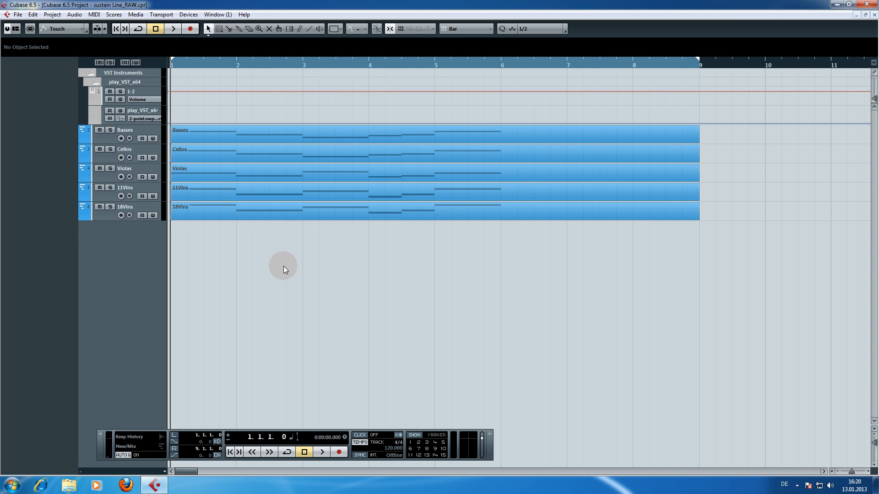
Play the five-part string arrangement from bar 1 and return the playhead to the start
key("space")
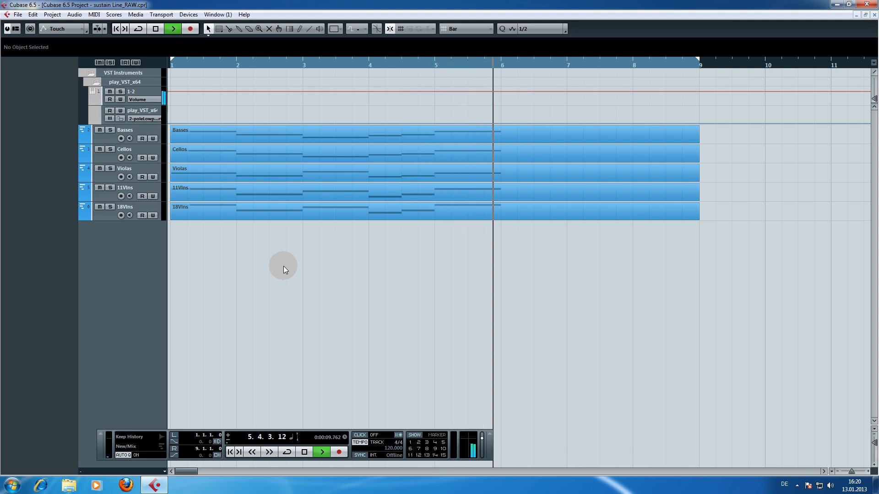
key("space")
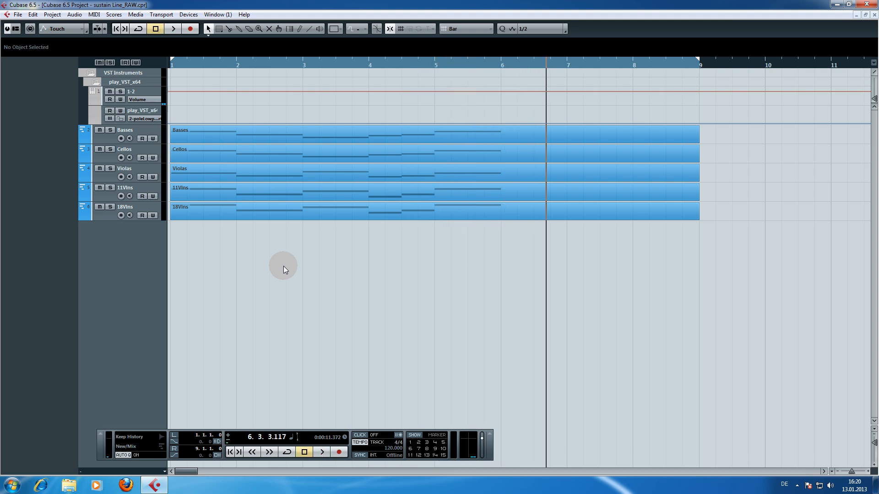
left_click_drag(187, 64, 164, 64)
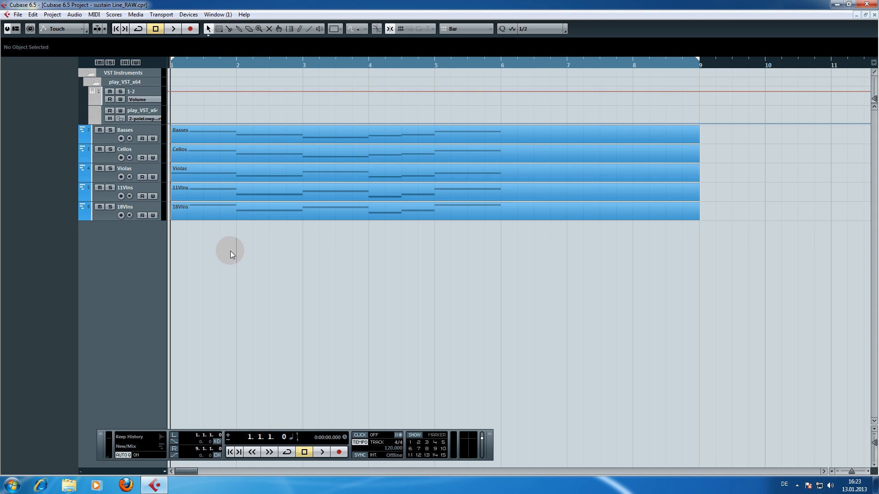
left_click_drag(239, 253, 360, 130)
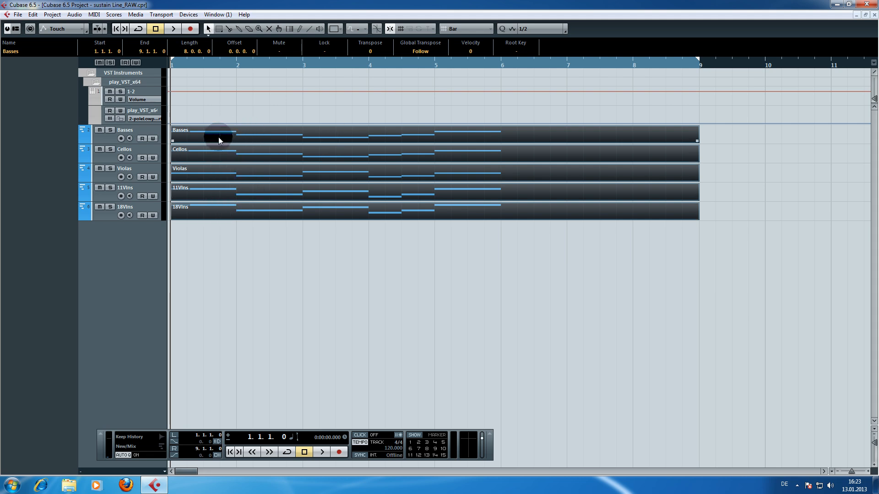
left_click(221, 238)
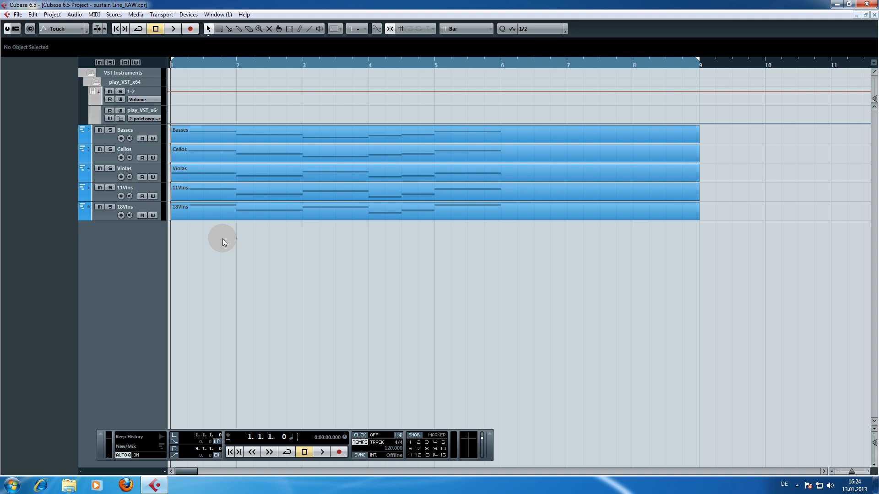
left_click(218, 138)
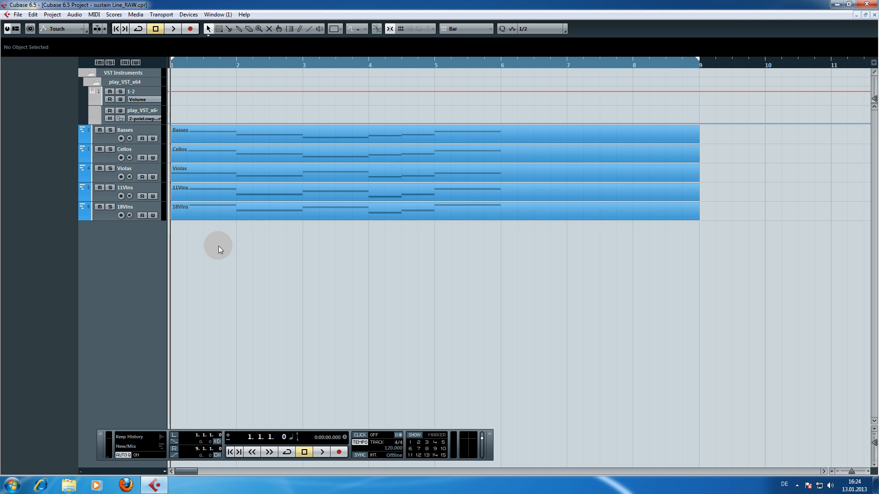
left_click_drag(220, 242, 287, 131)
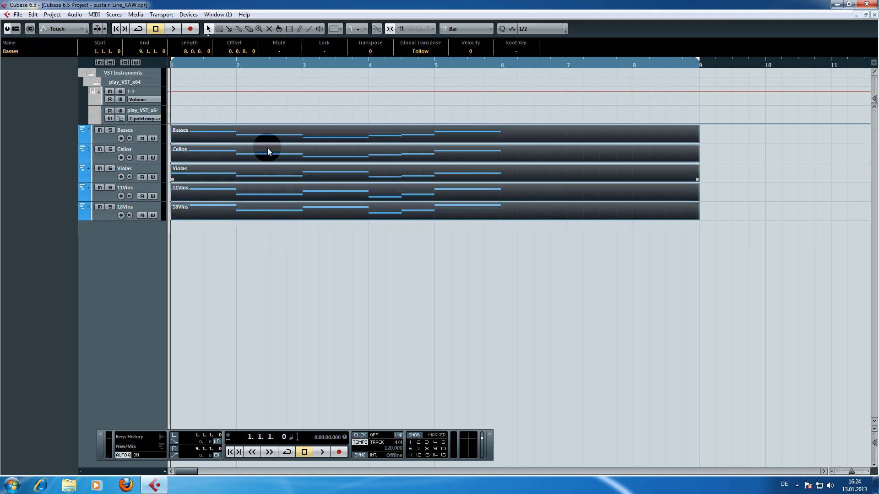
left_click(214, 140)
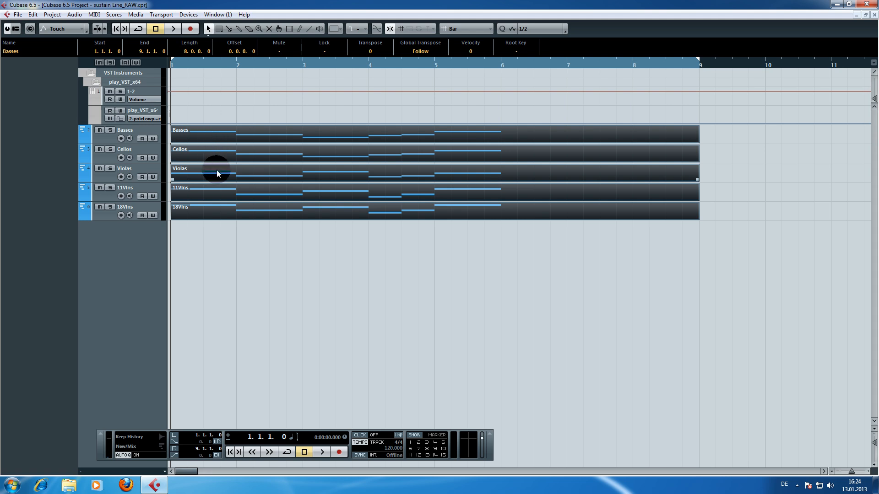
left_click(223, 191)
key("ctrl+a")
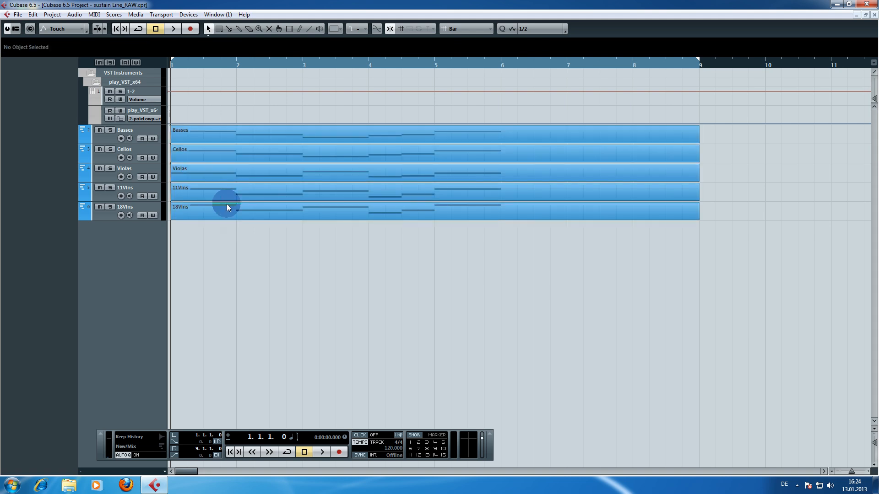
left_click(223, 136, "shift")
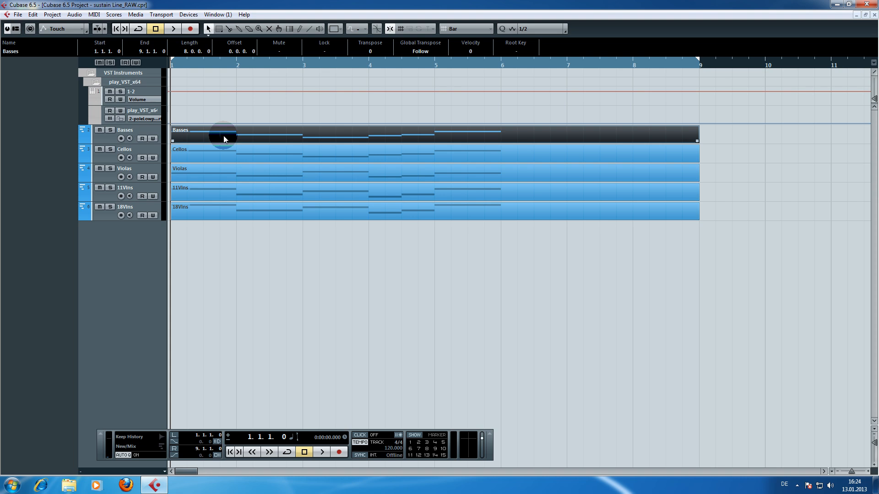
Open all five string parts together in the Key Editor and fit all eight bars in view
left_click_drag(195, 247, 265, 130)
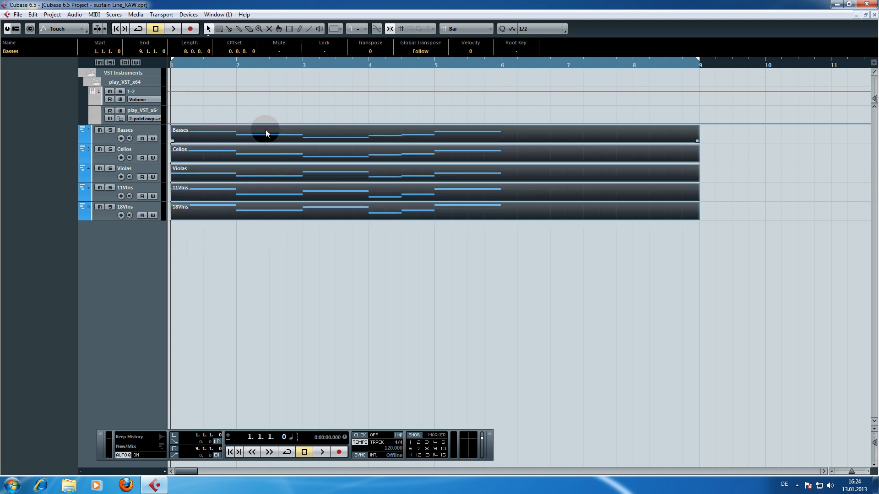
double_click(212, 139)
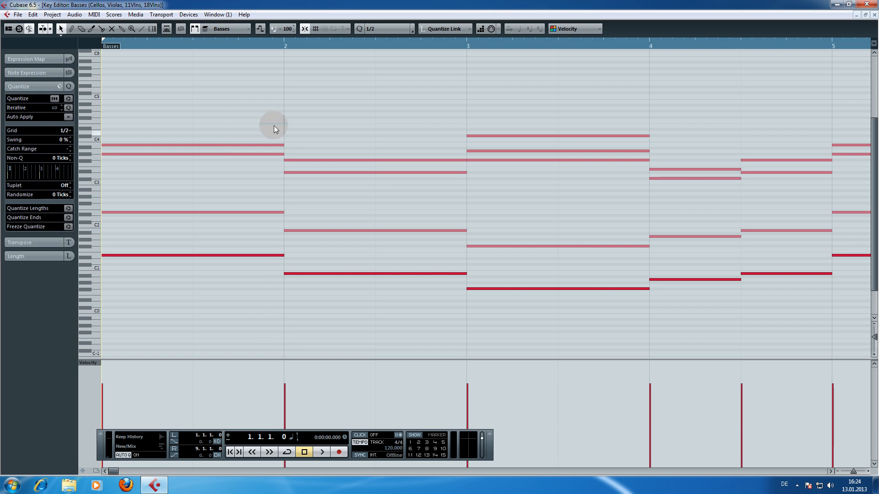
scroll(273, 176, "down", 3)
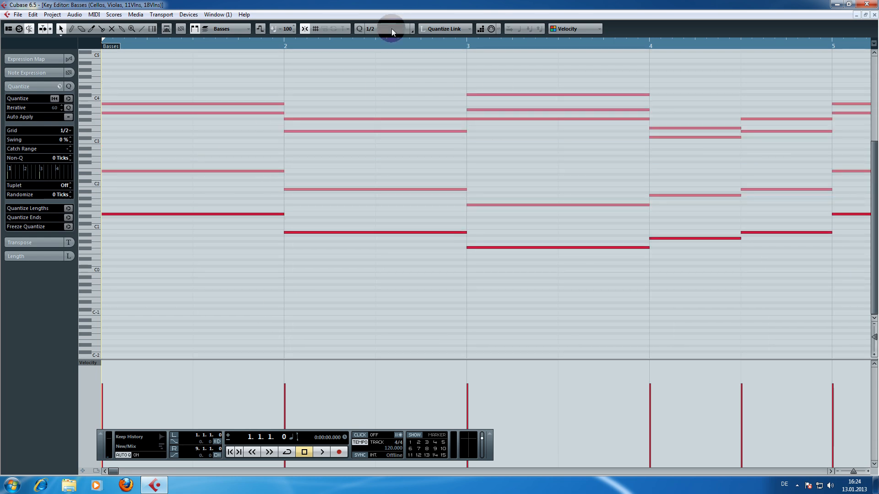
left_click_drag(390, 46, 389, 36)
left_click_drag(180, 154, 306, 156)
Move the floating transport panel off the velocity lane and hide it
left_click_drag(277, 433, 592, 268)
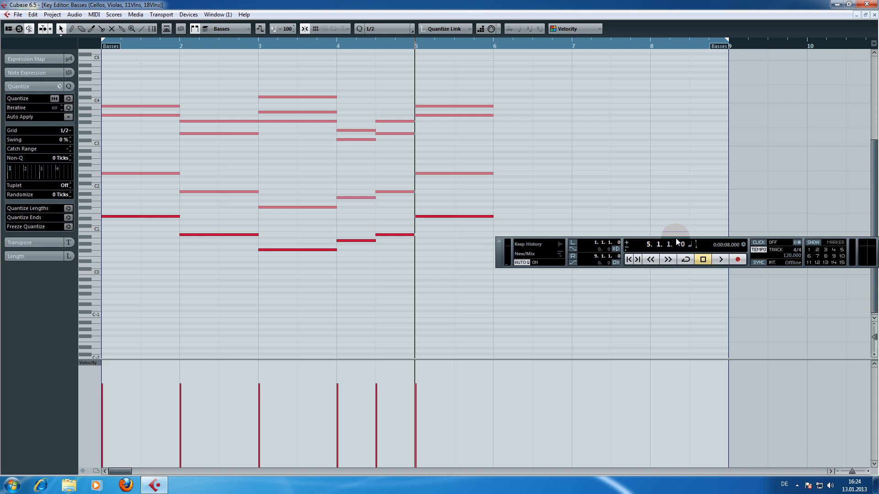
left_click_drag(655, 244, 563, 307)
key("F2")
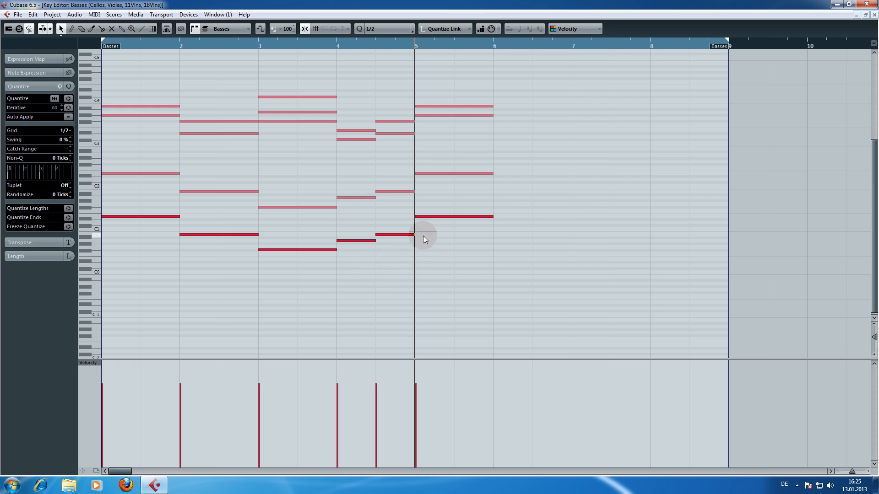
Shape the Basses velocities to fall through bars 2 and 3, rise from about 76 at bar 4, and peak at bar 5
left_click(180, 402)
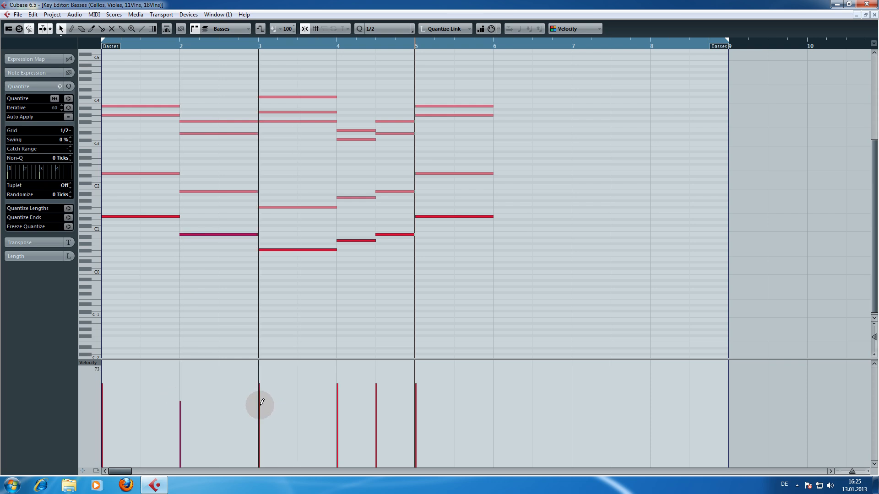
left_click(258, 415)
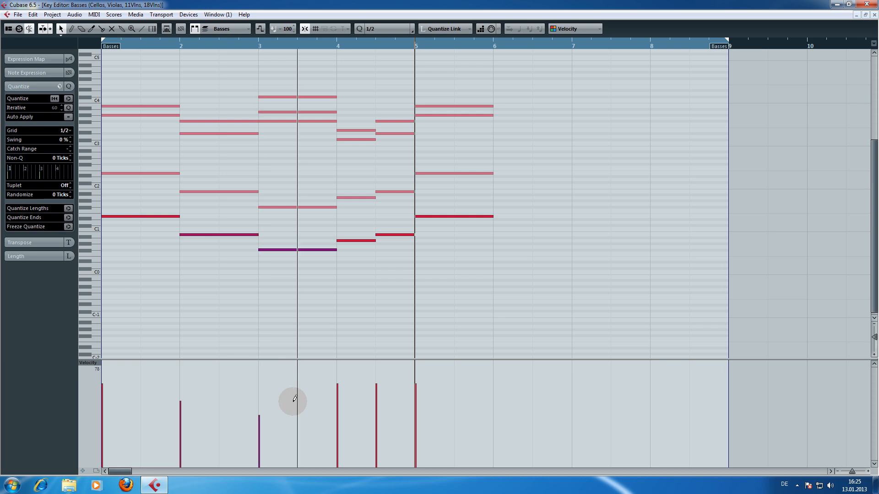
left_click(337, 403)
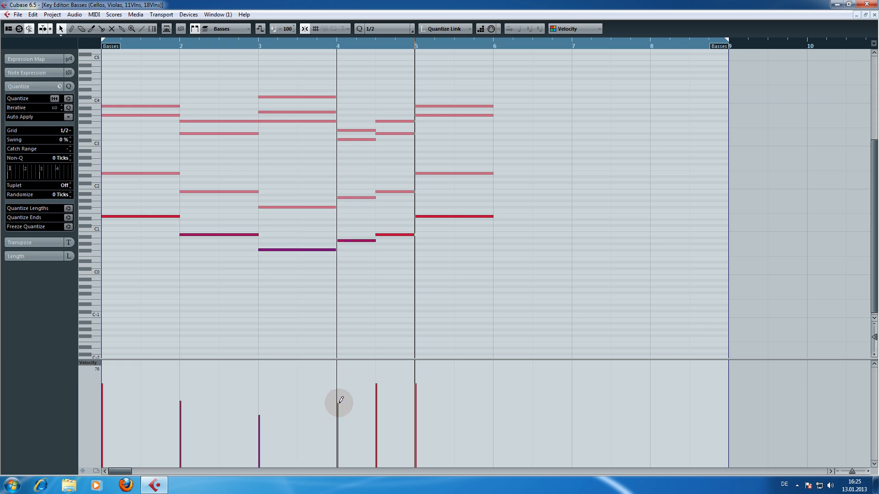
left_click(377, 389)
left_click(416, 369)
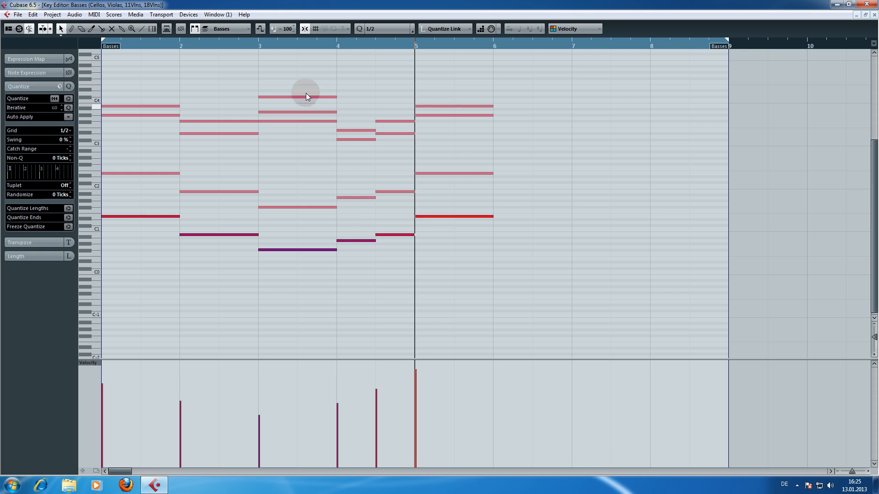
Play the phrase from bar 1 to hear the edited Basses velocities
left_click_drag(259, 45, 102, 46)
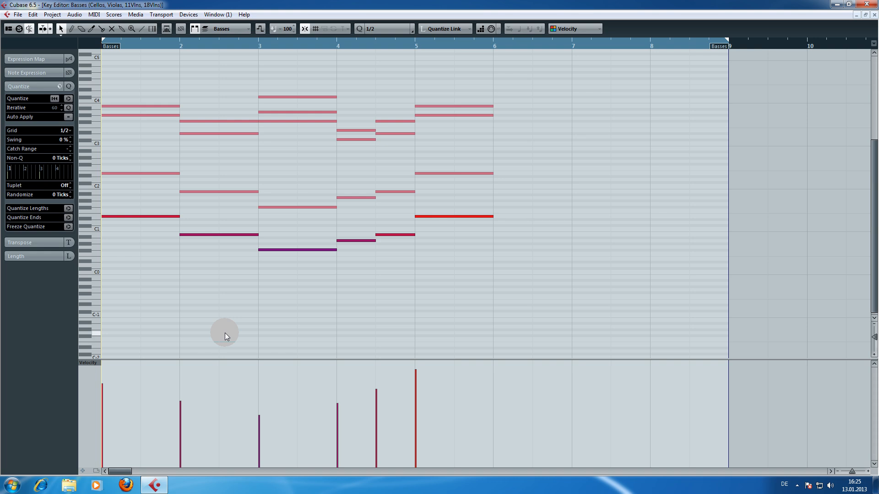
key("space")
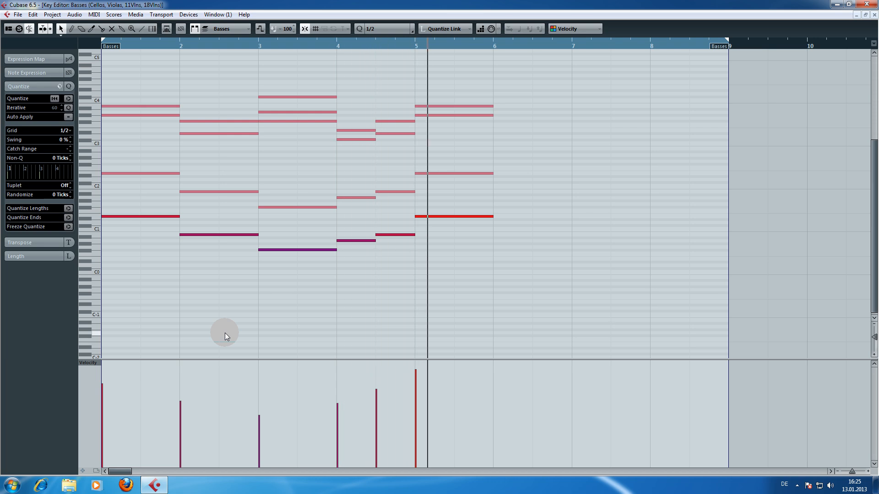
key("space")
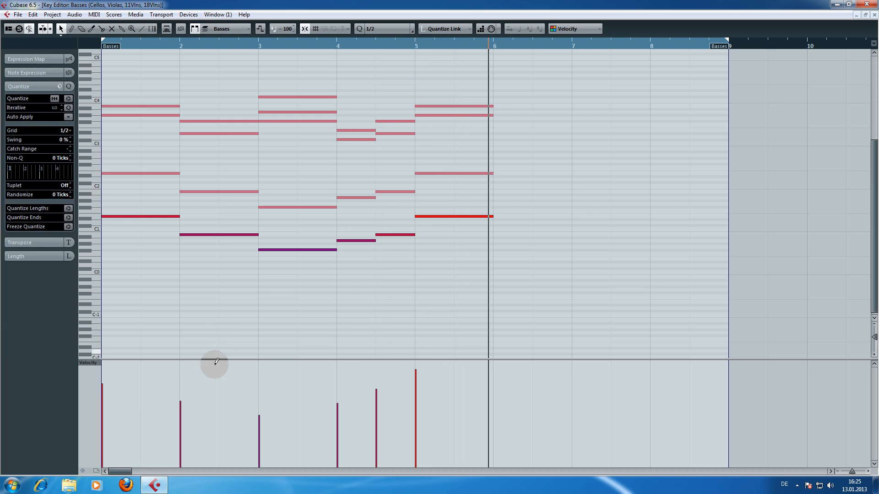
Try equal velocities on the Basses notes at bars 2 and 3, and restore the lower velocity at bar 3
mouse_move(185, 392)
left_mouse_down()
mouse_move(188, 417)
mouse_move(265, 433)
mouse_move(260, 401)
mouse_move(261, 420)
mouse_move(259, 405)
mouse_move(179, 406)
left_mouse_up()
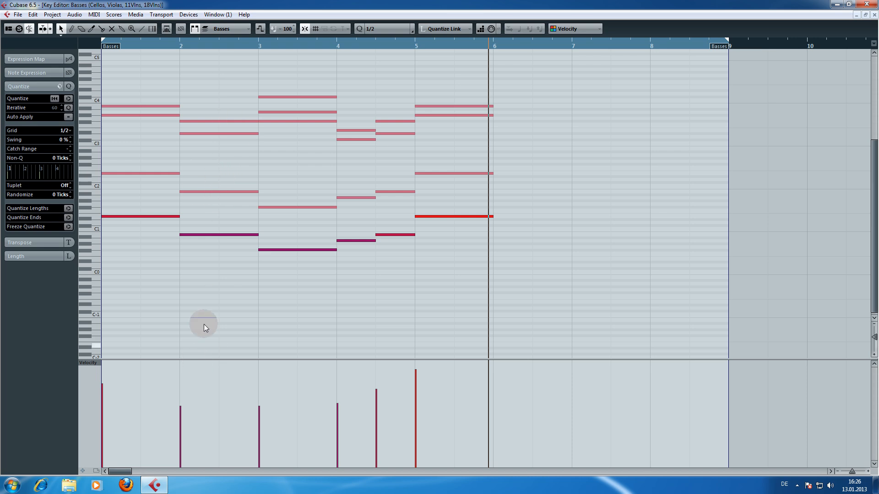
left_click(181, 400)
left_click(259, 414)
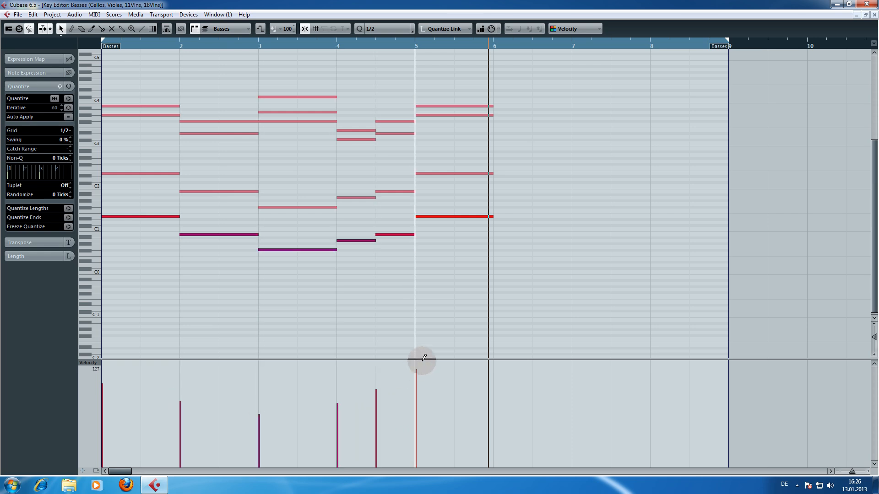
Leave the multi-part editor and open the Cellos part alone in the Key Editor
left_click(874, 16)
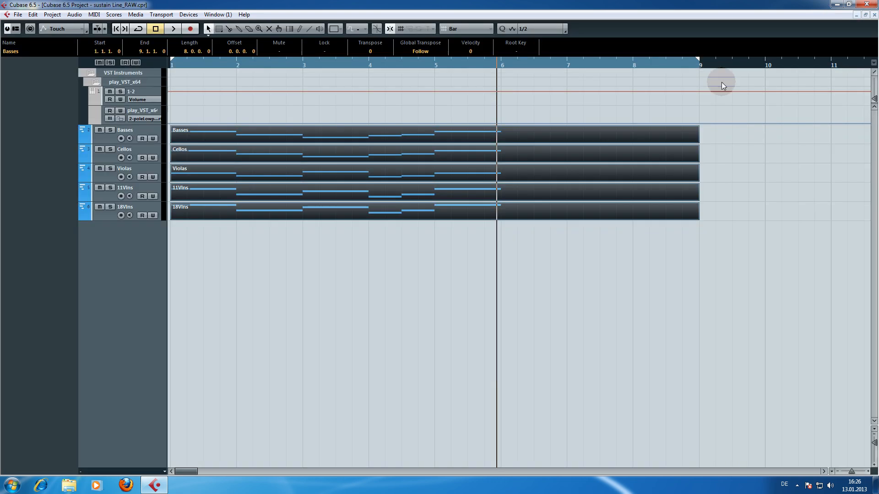
left_click_drag(229, 281, 204, 157)
double_click(200, 154)
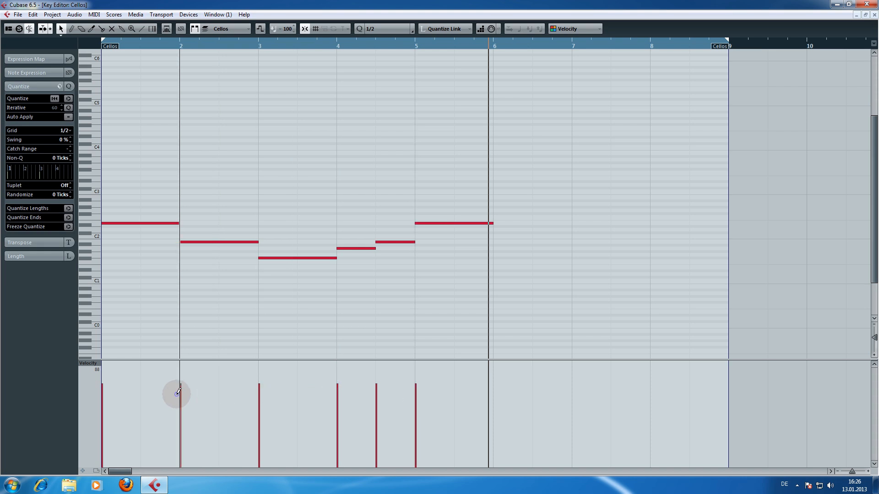
Lower the Cellos velocities at bars 2, 3 and 4, raise them from mid-bar 4 to a peak at bar 5, and close the editor
left_click(182, 403)
left_click(260, 412)
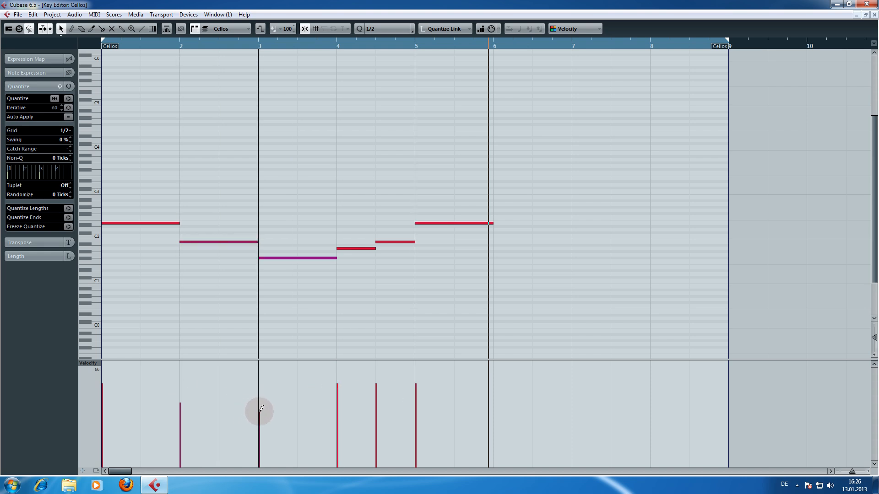
left_click(338, 411)
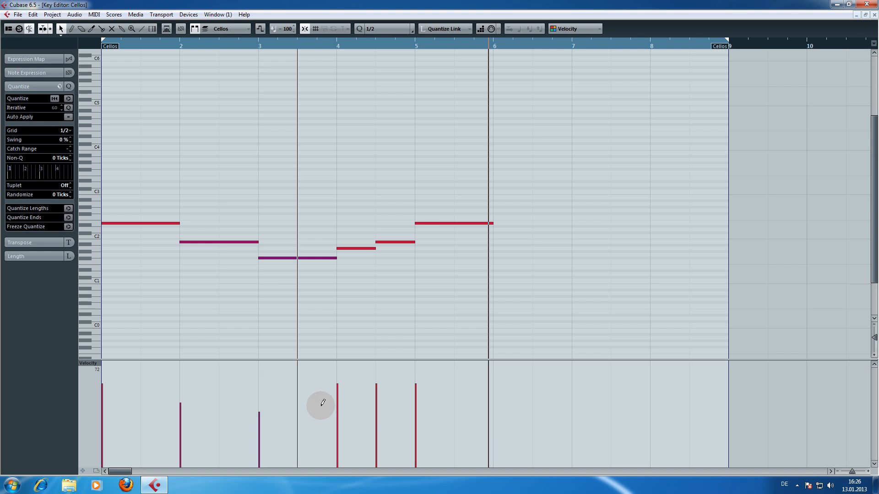
left_click(376, 394)
left_click(416, 369)
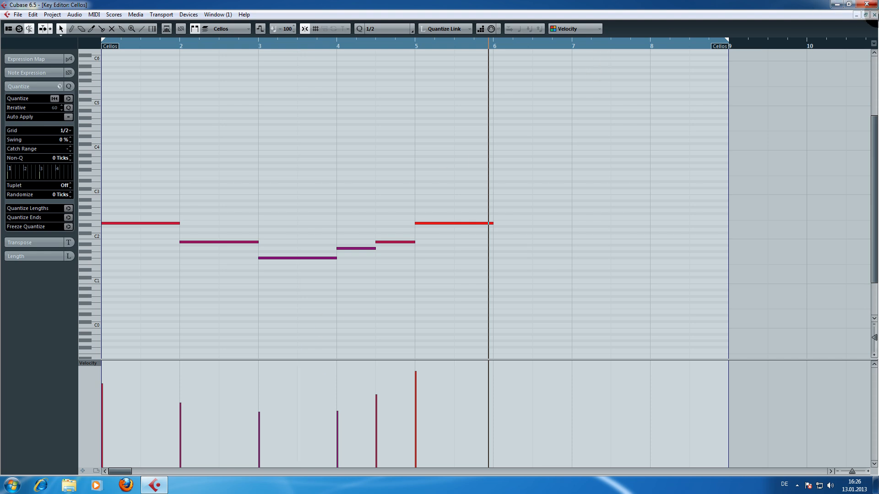
left_click(874, 15)
Clear the part selection and return the playhead to bar 1
left_click(218, 259)
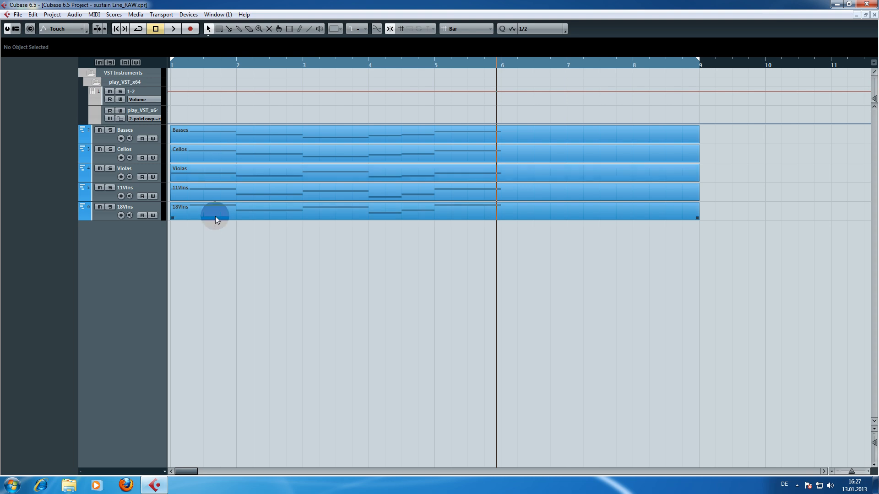
left_click(216, 253)
left_click(210, 69)
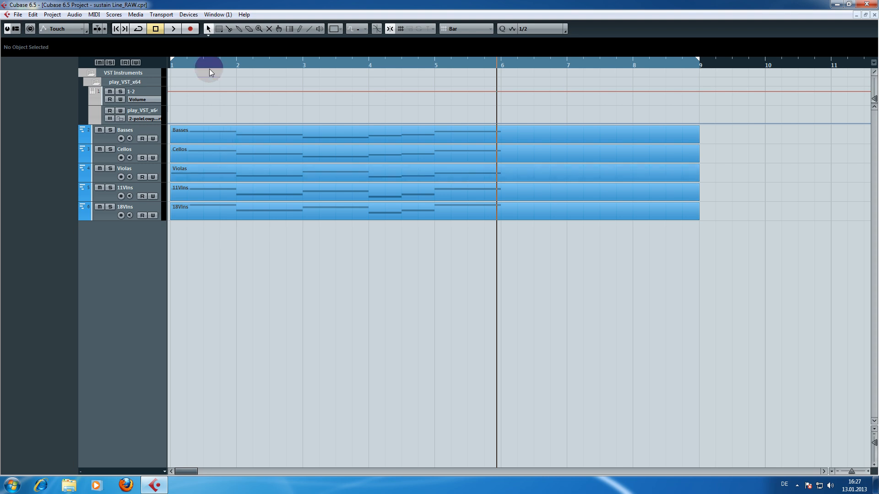
left_click_drag(208, 61, 153, 63)
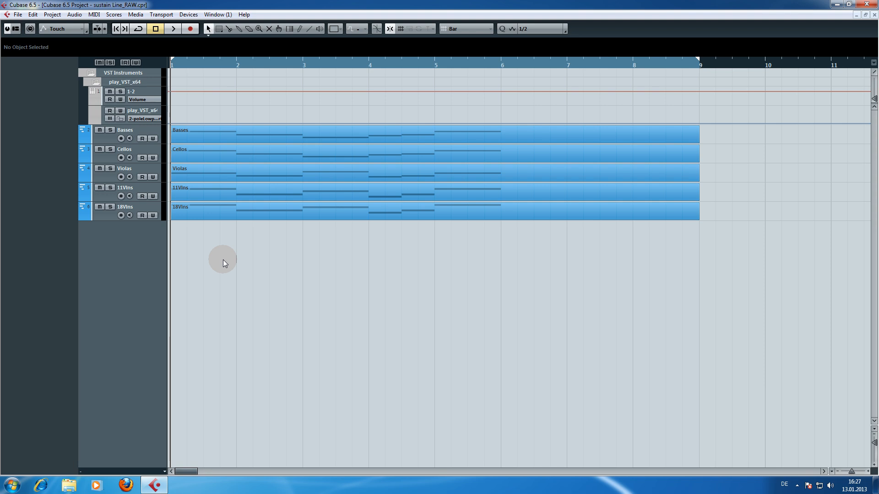
Open the Violas part and shape its velocities to dip through bar 3, rise through bar 4, and peak at bar 5
double_click(210, 171)
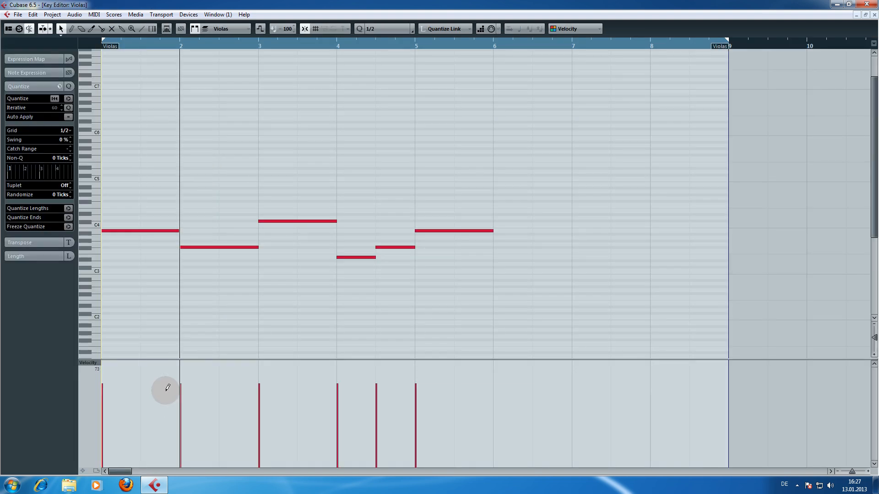
mouse_move(180, 393)
left_mouse_down()
mouse_move(180, 403)
mouse_move(255, 403)
mouse_move(257, 412)
left_mouse_up()
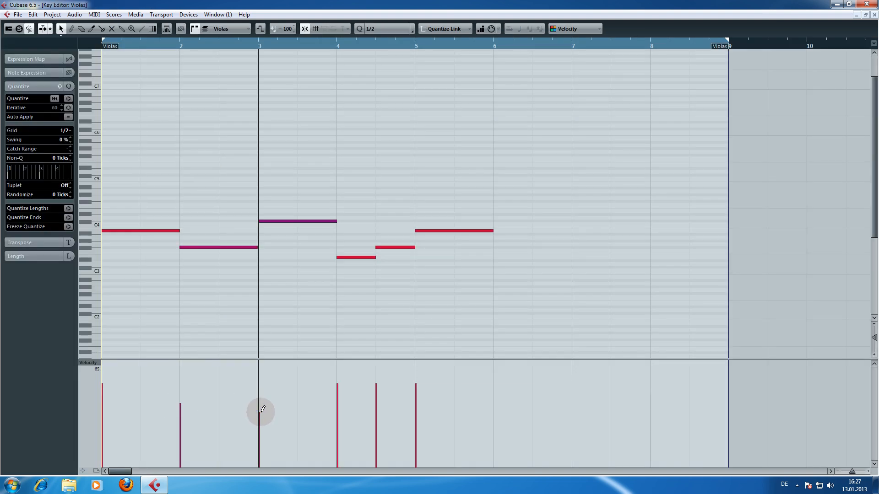
left_click(338, 400)
left_click(375, 387)
left_click_drag(376, 384, 416, 365)
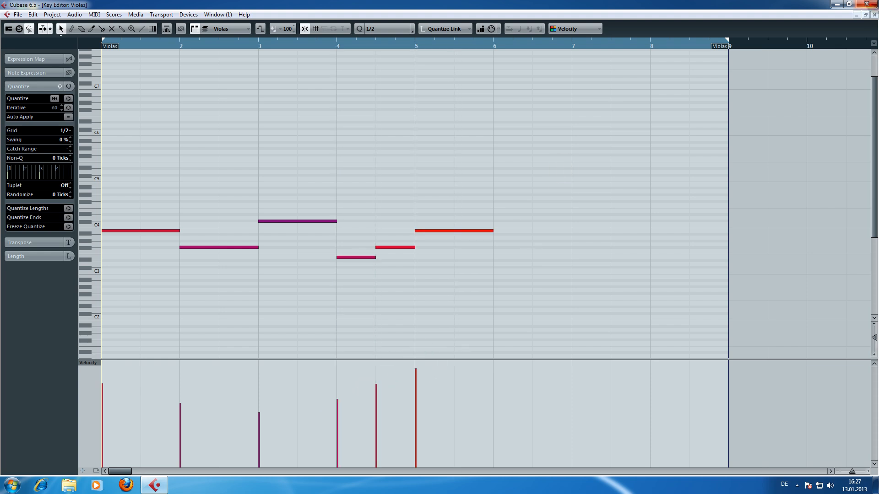
Open the 11Vlns part, dip its velocities through bar 3, raise them to a peak at bar 5, and close the editor
left_click(874, 14)
double_click(190, 198)
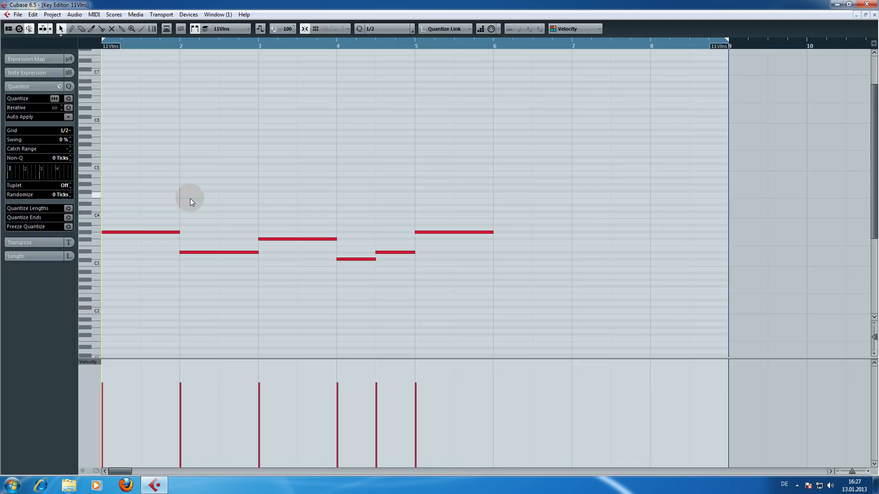
mouse_move(102, 389)
left_mouse_down()
mouse_move(185, 411)
mouse_move(267, 408)
mouse_move(183, 402)
mouse_move(257, 406)
mouse_move(257, 378)
mouse_move(257, 402)
mouse_move(336, 398)
left_mouse_up()
mouse_move(371, 387)
left_mouse_down()
mouse_move(419, 364)
mouse_move(182, 399)
left_mouse_up()
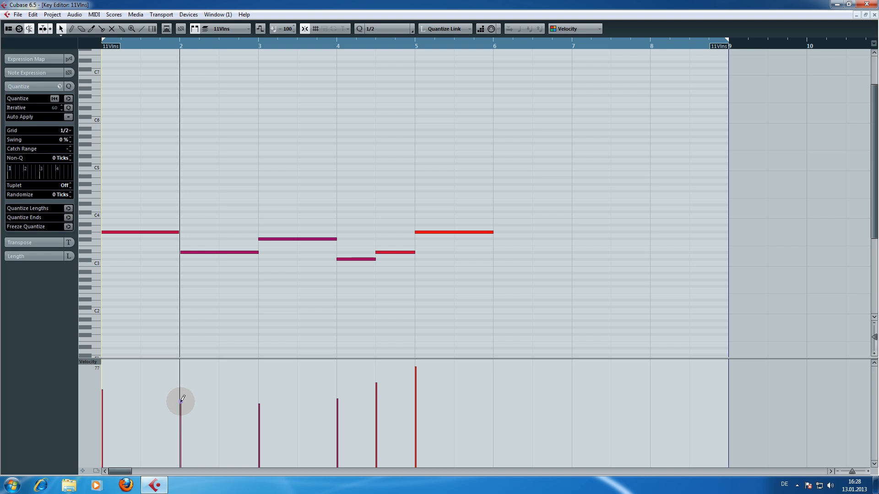
mouse_move(182, 399)
left_mouse_down()
mouse_move(182, 432)
mouse_move(184, 395)
left_mouse_up()
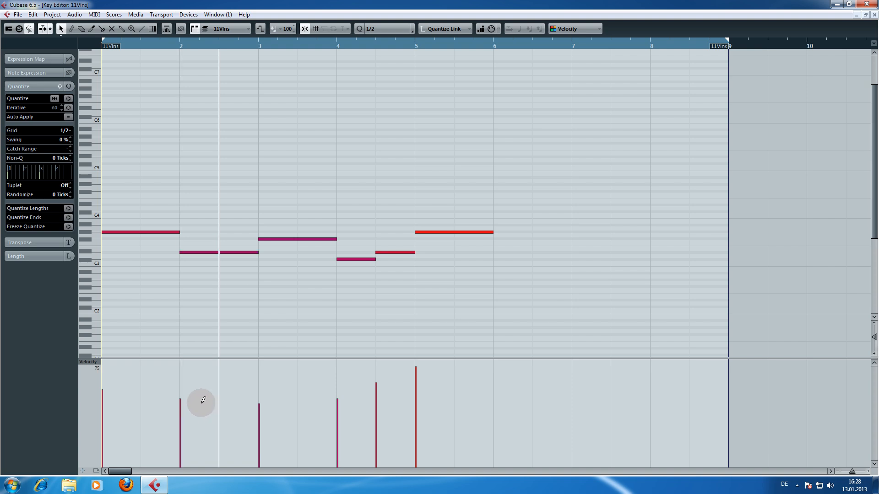
left_click(873, 15)
Open the 18Vlns part, lower its velocities at bars 2 to 4, raise them to a bar 5 peak, and close the editor
double_click(211, 208)
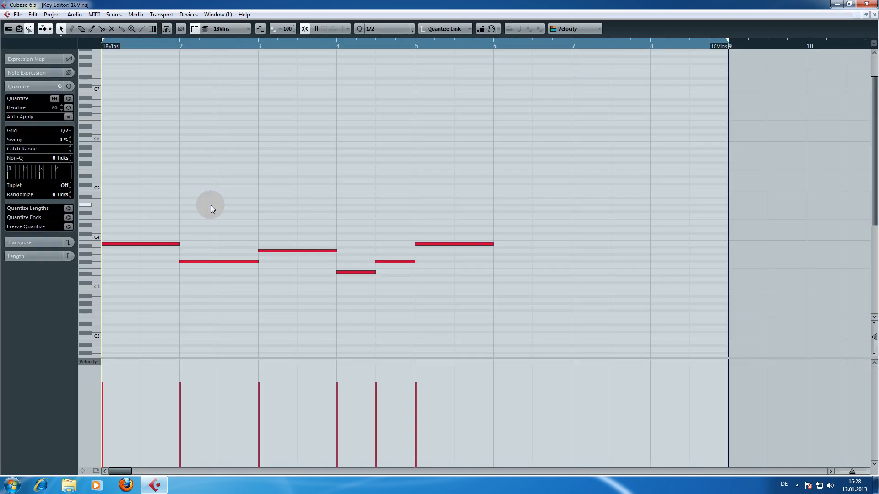
mouse_move(189, 380)
left_mouse_down()
mouse_move(183, 396)
mouse_move(265, 406)
left_mouse_up()
left_click_drag(174, 403, 183, 403)
left_click_drag(336, 409, 417, 369)
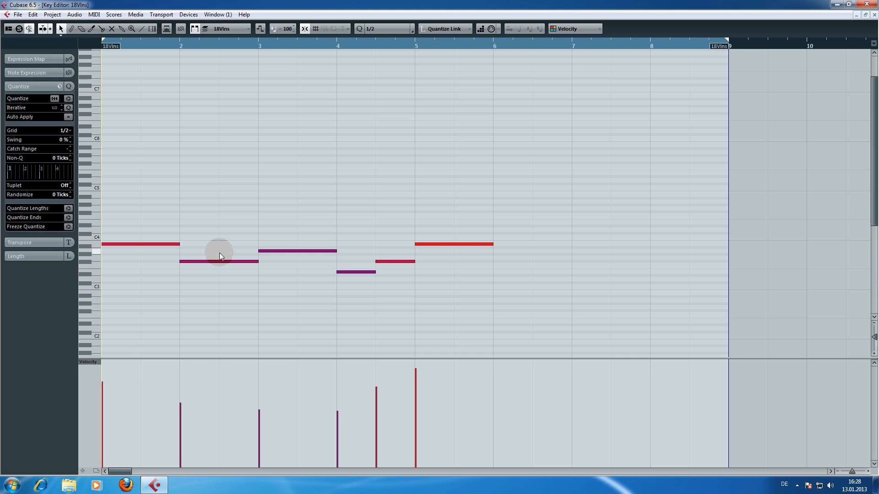
left_click(875, 16)
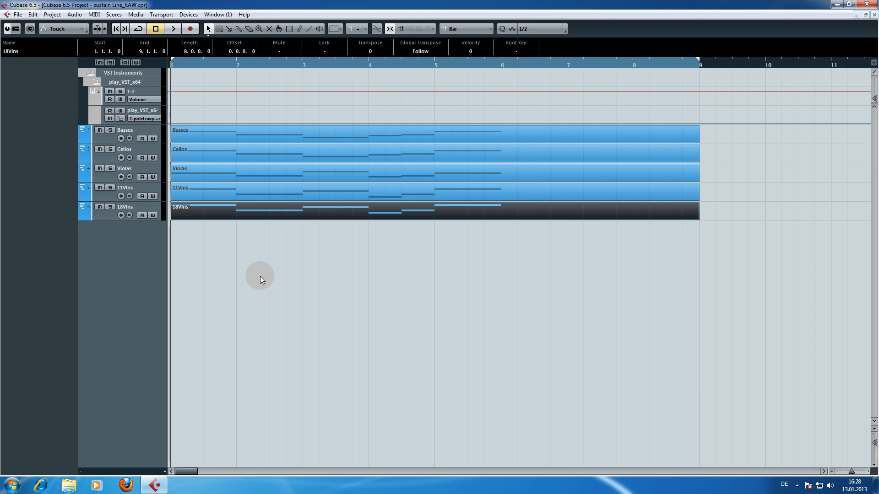
Play the full arrangement past bar 6 to hear the new velocities, stop playback, and clear the part selection
key("space")
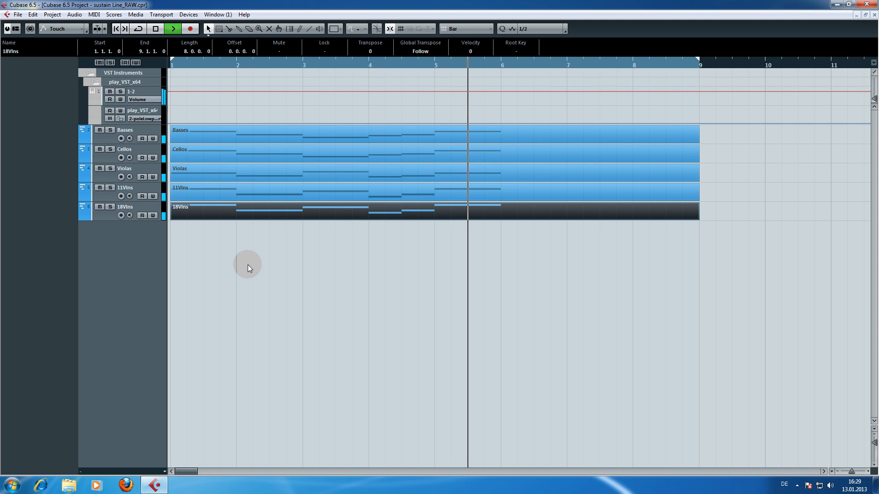
key("space")
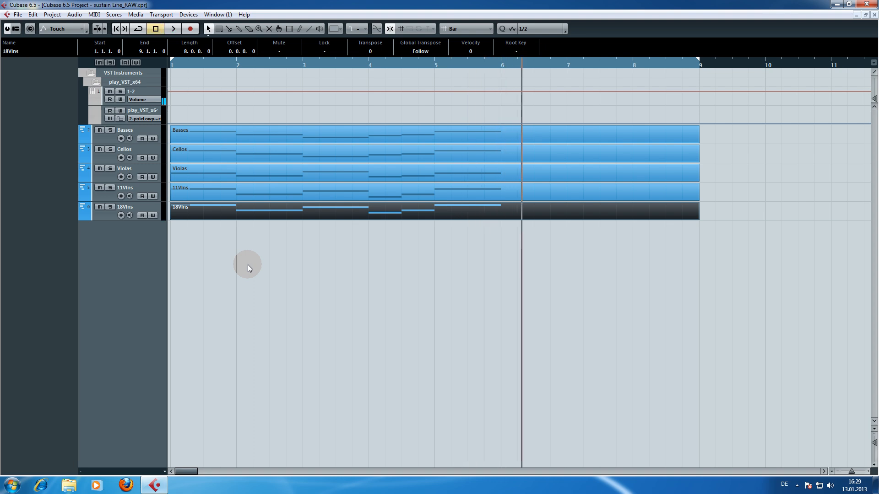
left_click(248, 265)
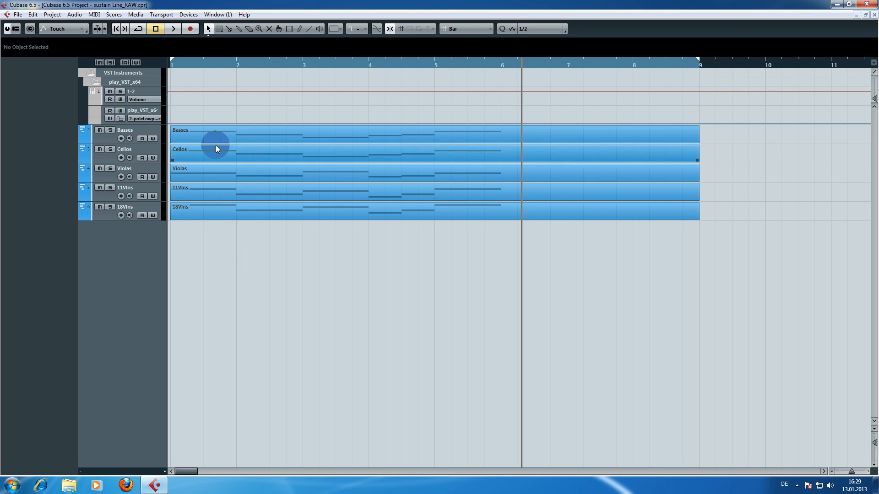
Open the Basses part in the Key Editor with snap turned off and focus on the notes around bar 2
double_click(207, 137)
scroll(186, 249, "down", 4)
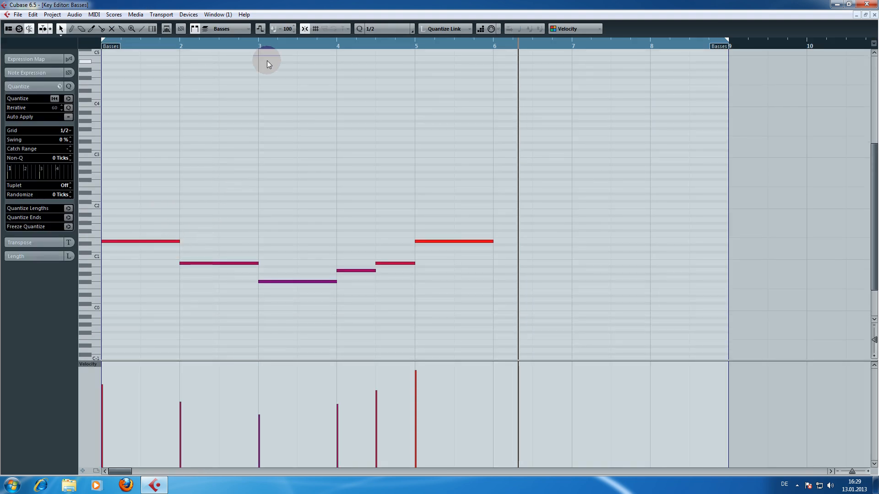
left_click(304, 29)
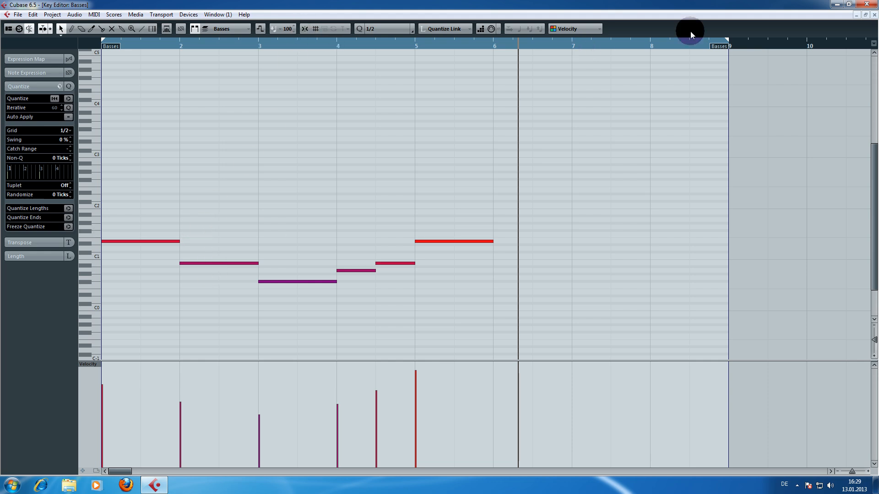
left_click_drag(178, 46, 179, 65)
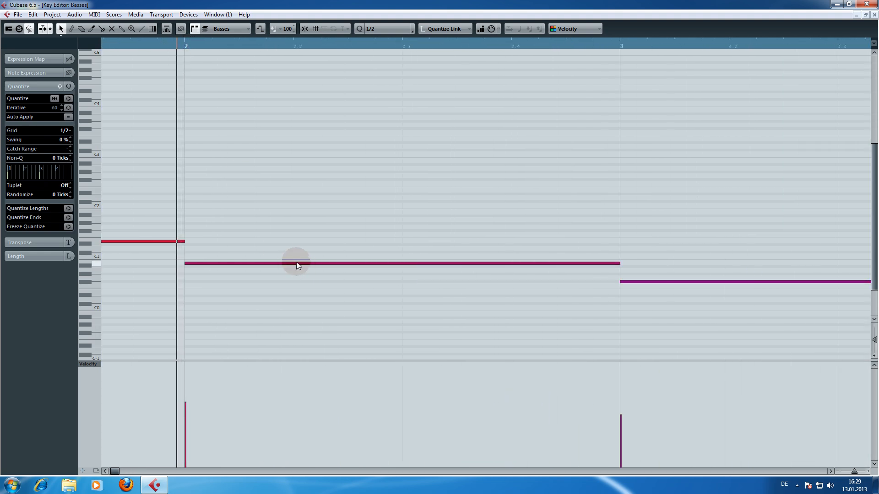
Offset the Basses notes off the grid, starting bars 2 and 4 slightly early and bar 3 and mid-bar 4 slightly late
left_click_drag(298, 265, 295, 266)
left_click_drag(614, 261, 634, 285)
left_click_drag(771, 192, 283, 196)
left_click_drag(637, 215, 491, 217)
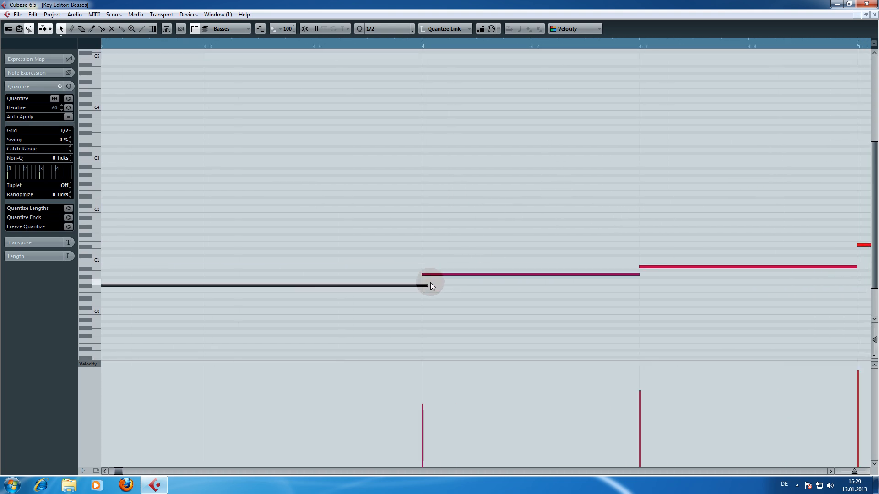
left_click_drag(428, 286, 413, 274)
left_click_drag(640, 274, 651, 270)
Start the final Basses note slightly after bar 5, end it just before bar 6, and extend the preceding note to meet it
left_click_drag(741, 200, 228, 194)
left_click_drag(341, 260, 352, 241)
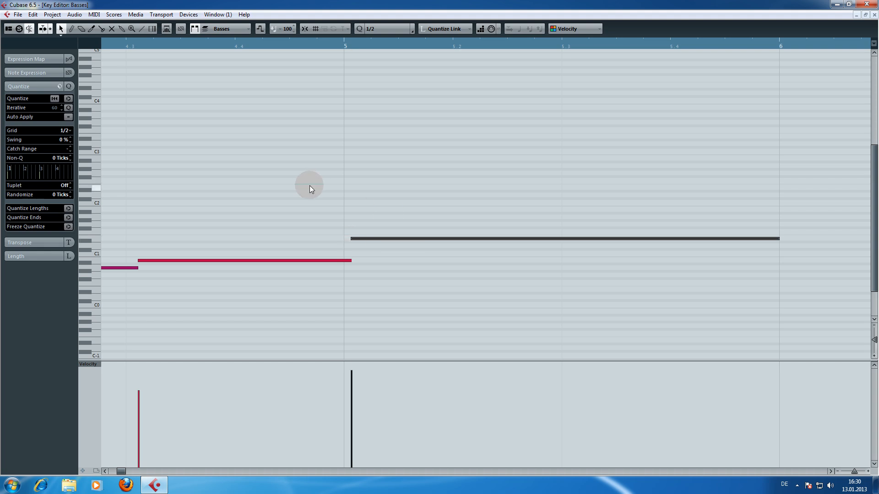
left_click_drag(778, 239, 777, 239)
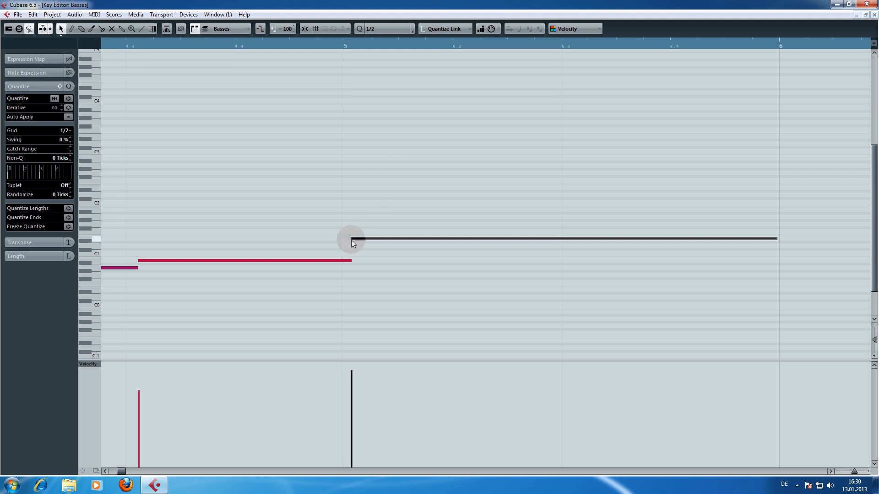
left_click_drag(354, 239, 357, 260)
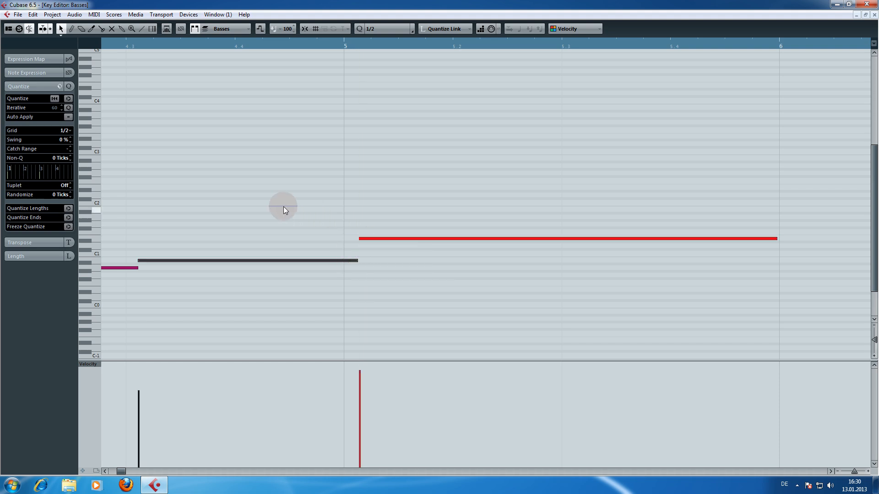
Close the gaps between the Basses notes around bars 2 and 3, and place the playhead shortly before bar 2
left_click_drag(144, 217, 550, 190)
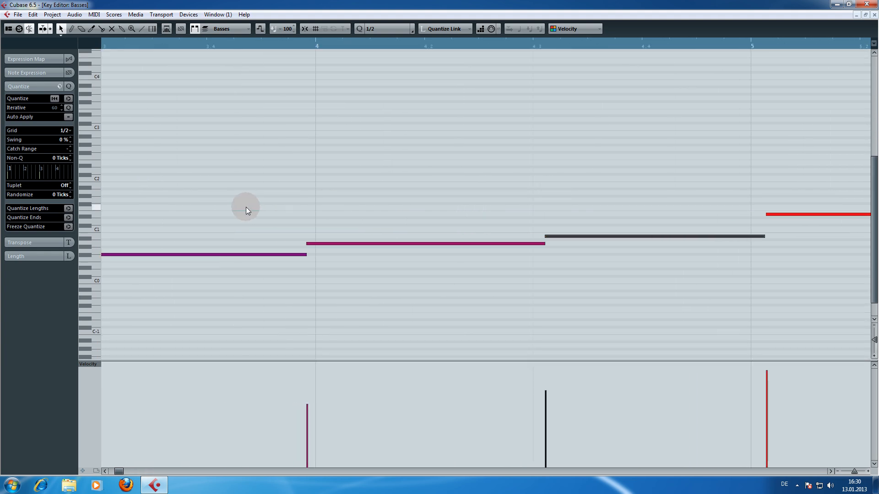
left_click_drag(228, 204, 566, 196)
left_click_drag(188, 187, 281, 183)
left_click_drag(311, 228, 320, 247)
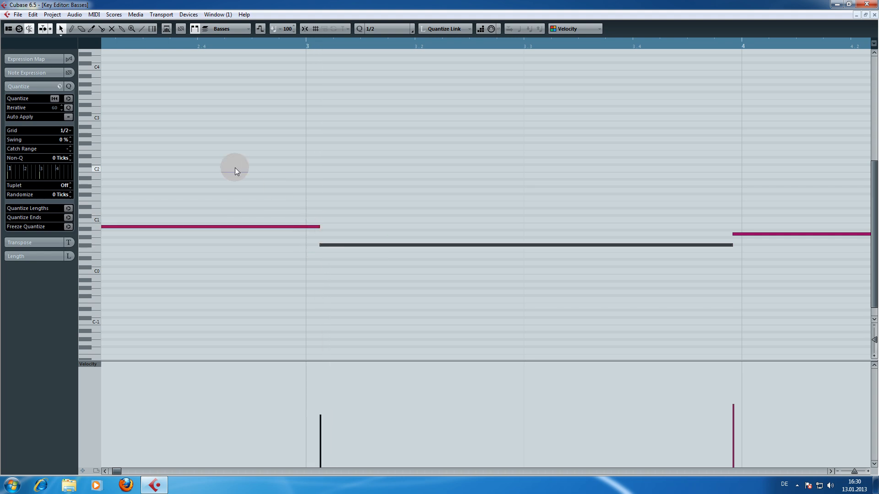
left_click_drag(160, 176, 323, 205)
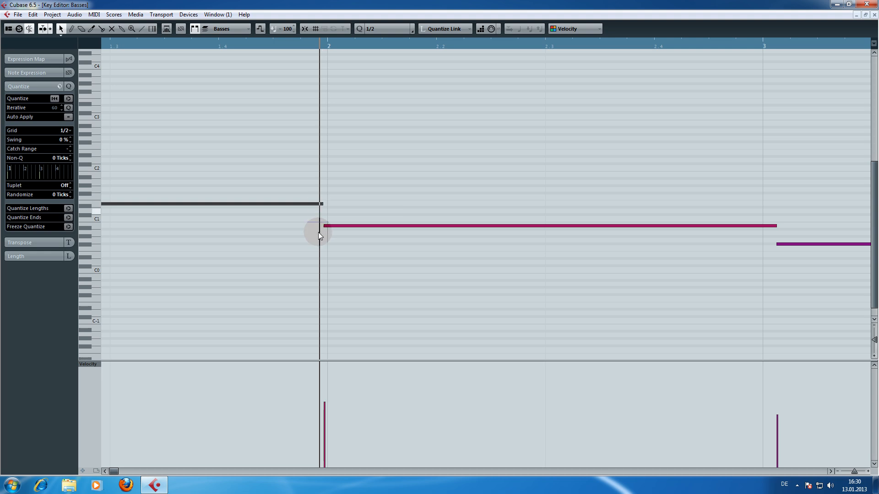
left_click(316, 45)
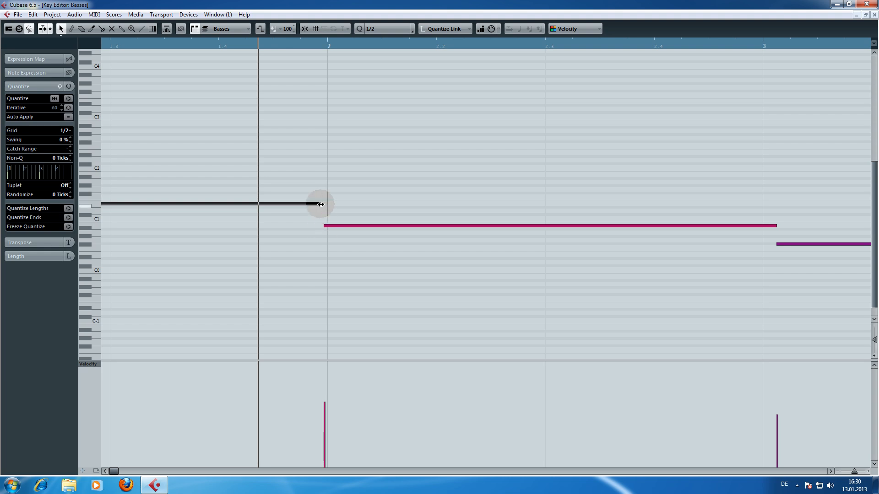
Check the remaining Basses note transitions, lengthen the final note to just past bar 6, and close the editor
left_click_drag(663, 251, 292, 253)
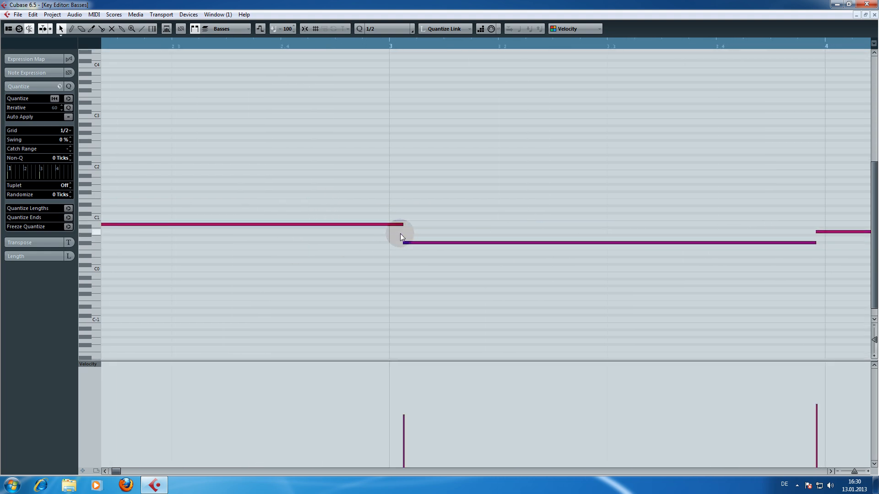
left_click_drag(621, 215, 353, 222)
left_click_drag(715, 232, 337, 227)
left_click_drag(662, 232, 426, 243)
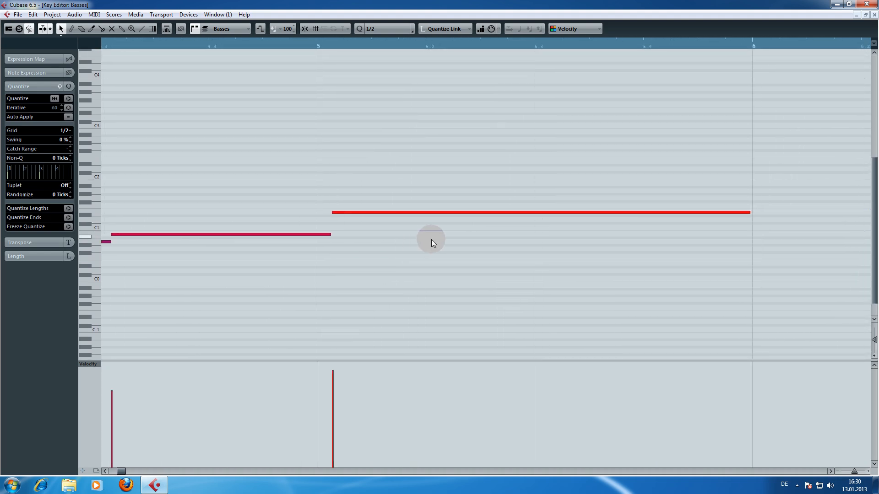
left_click_drag(750, 214, 757, 217)
left_click(875, 15)
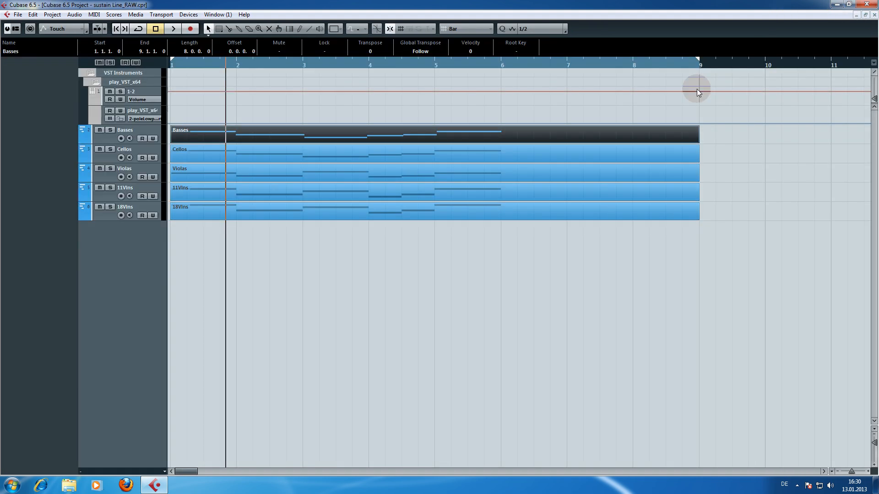
Open the Cellos part, start its first note slightly late, and move the first note change slightly after bar 2
double_click(240, 162)
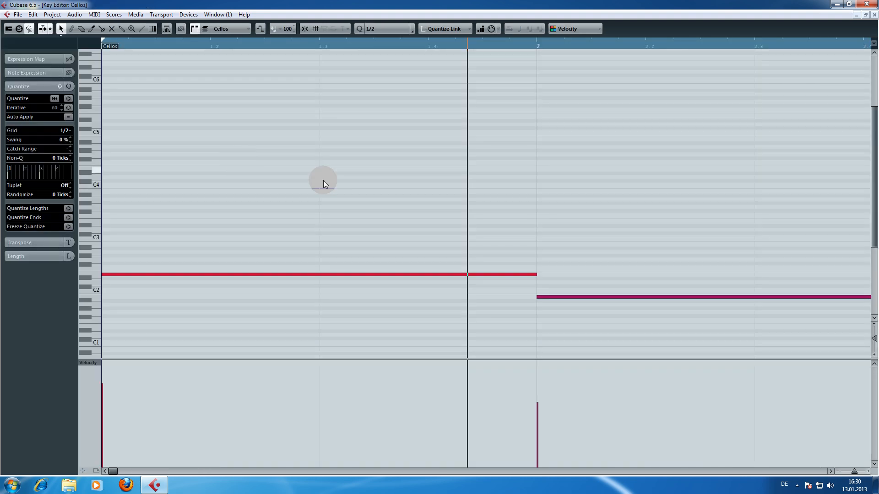
left_click_drag(529, 275, 547, 299)
left_click_drag(110, 275, 107, 273)
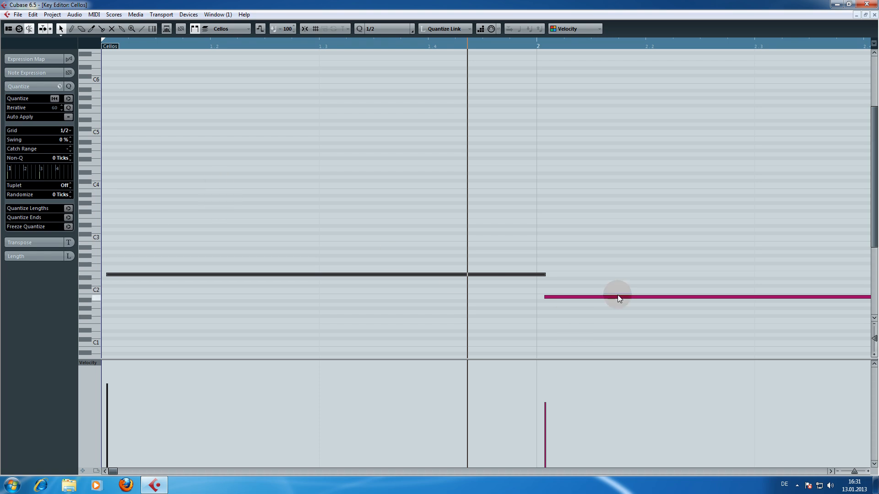
Move the Cellos note changes at bars 3 and 4 slightly ahead of the bar lines, keeping adjoining notes connected
left_click_drag(665, 254, 310, 249)
left_click_drag(653, 237, 468, 210)
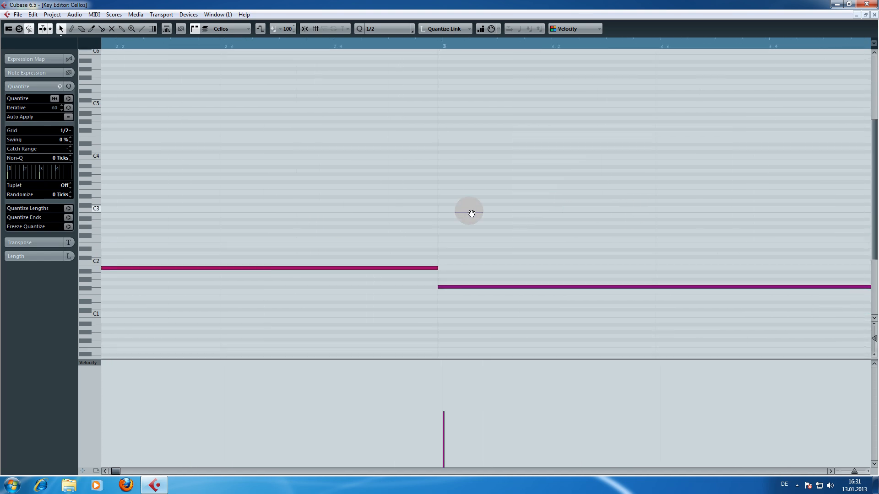
left_click_drag(433, 269, 412, 288)
left_click_drag(705, 228, 337, 228)
left_click_drag(502, 287, 494, 286)
left_click_drag(501, 275, 489, 274)
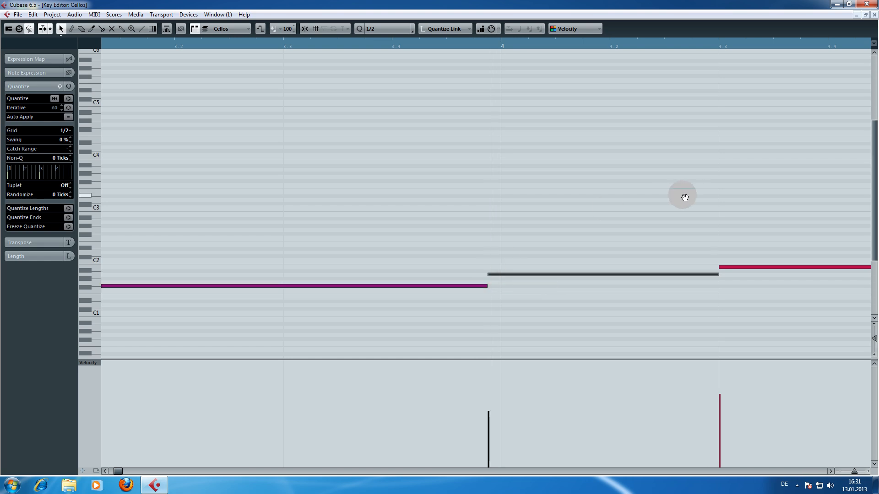
Delay the mid-bar 4 Cellos note change, start the final note before bar 5 and end it before bar 6, and close the editor
left_click_drag(696, 195, 364, 194)
mouse_move(392, 266)
left_mouse_down()
mouse_move(402, 266)
mouse_move(400, 274)
left_mouse_up()
left_click_drag(602, 269, 591, 243)
left_click_drag(765, 204, 358, 225)
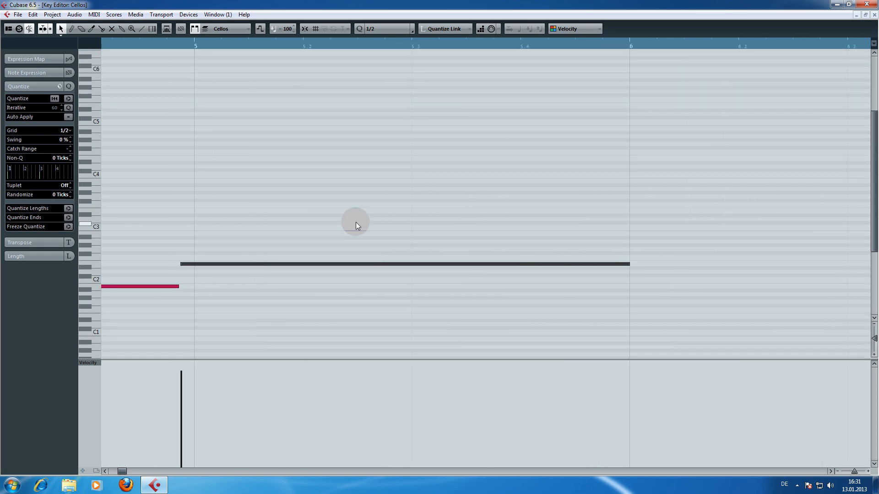
left_click_drag(629, 263, 621, 263)
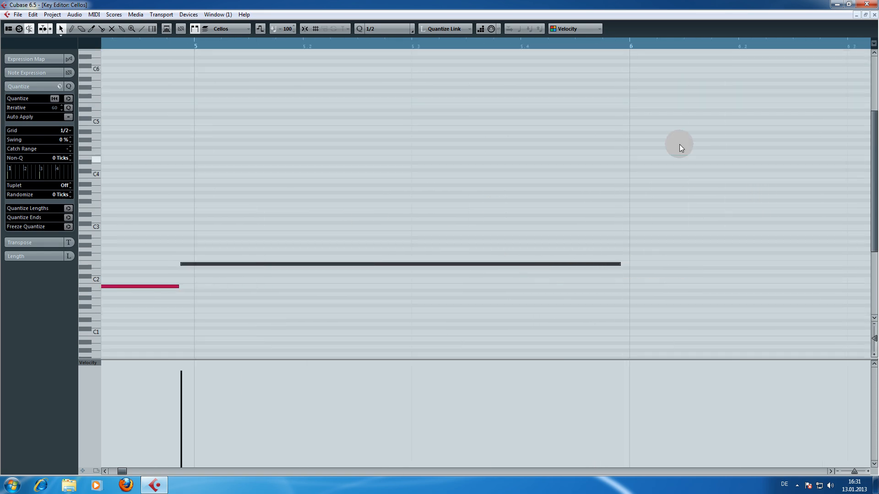
left_click(875, 15)
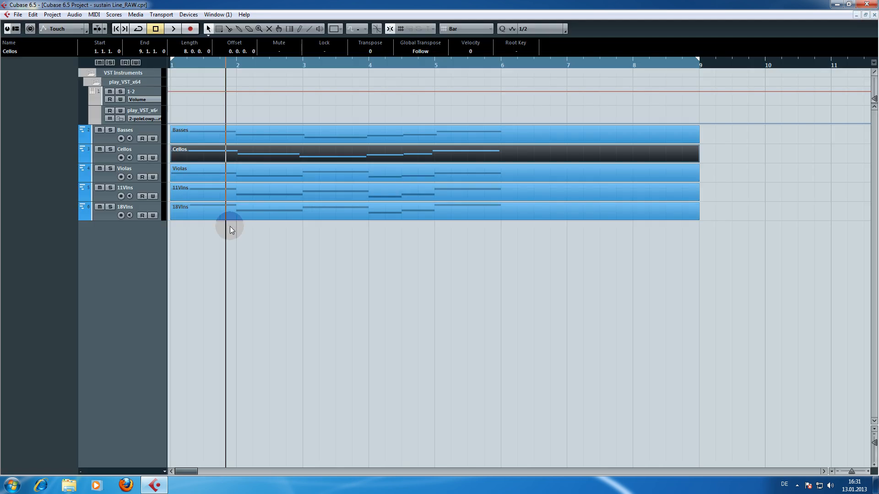
Open the Violas part and move its note changes slightly before bar 2 and slightly after bar 3
double_click(187, 174)
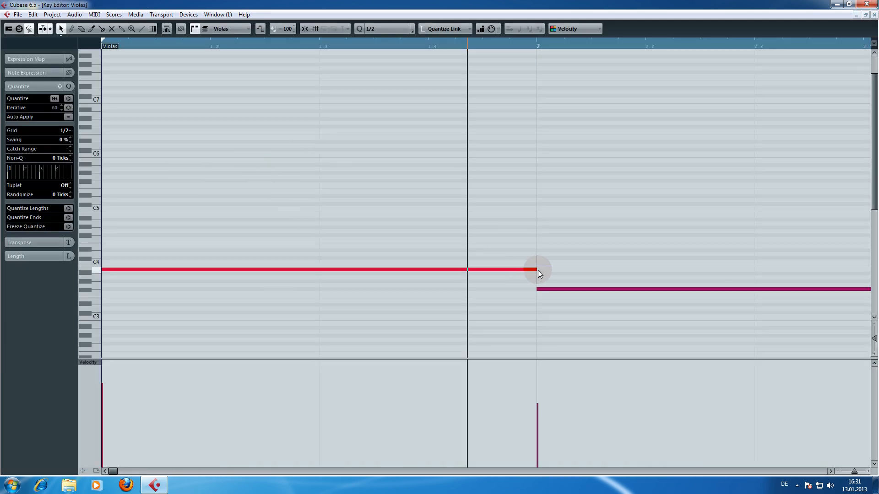
left_click_drag(535, 270, 526, 270)
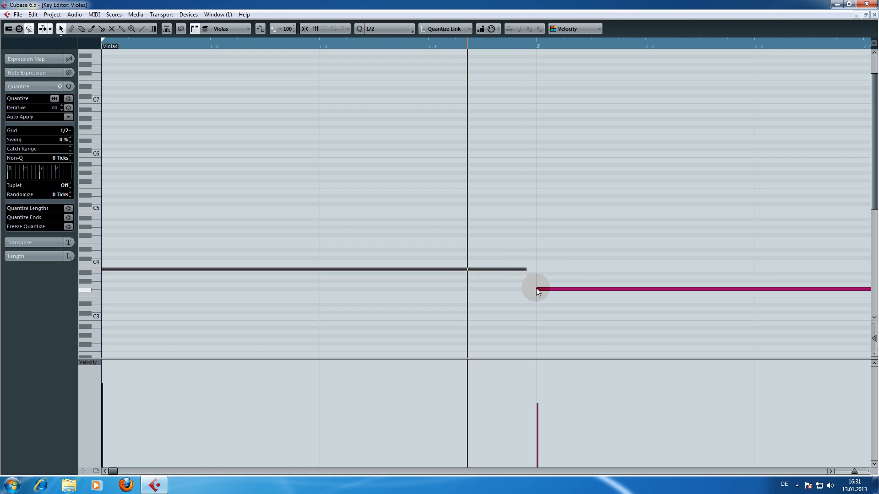
left_click_drag(539, 290, 526, 290)
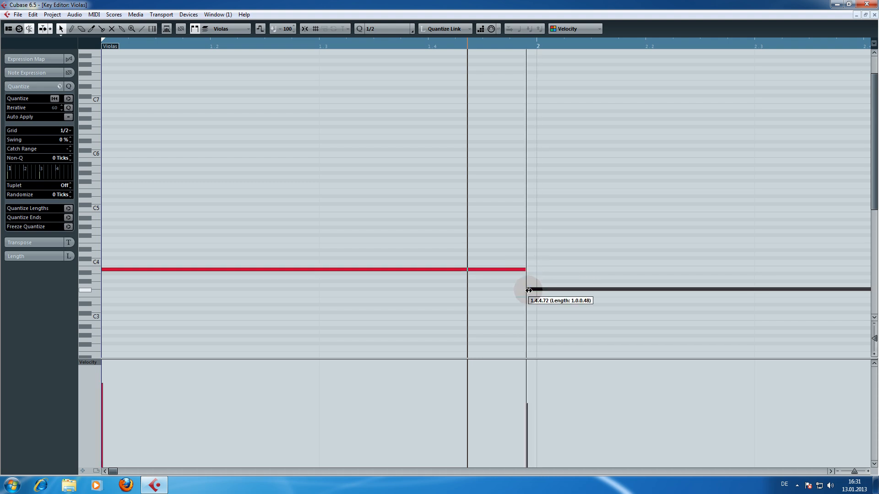
left_click_drag(604, 243, 243, 241)
left_click_drag(624, 253, 426, 245)
left_click_drag(394, 279, 405, 279)
left_click_drag(394, 249, 407, 250)
Shorten the bar 3 Violas note to end slightly before bar 4 and start the next note early to match
left_click_drag(638, 194, 269, 186)
left_click(461, 244)
left_click_drag(459, 241, 444, 239)
left_click(459, 283)
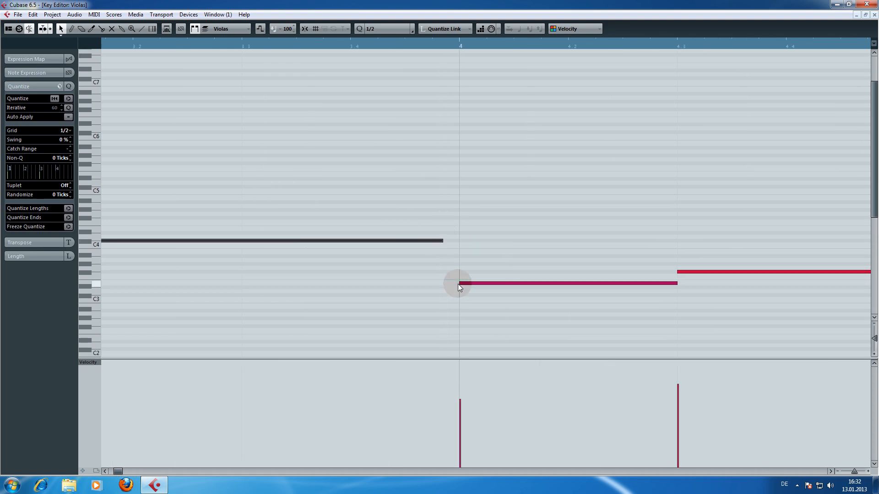
left_click_drag(460, 285, 441, 284)
Start the final Violas note slightly after bar 5 and extend the preceding note to meet it
left_click_drag(559, 221, 388, 277)
left_click(381, 278)
left_click_drag(644, 276, 239, 251)
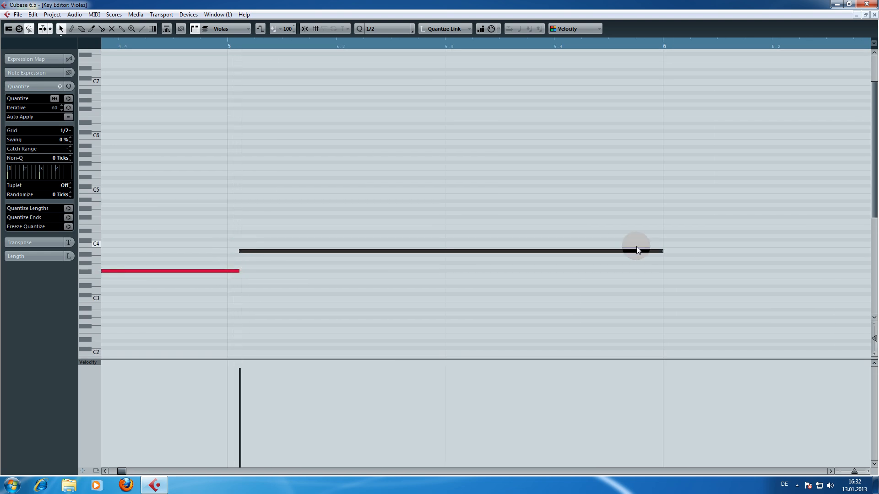
Extend the final Violas note slightly past bar 6 and close the editor
left_click_drag(660, 251, 675, 252)
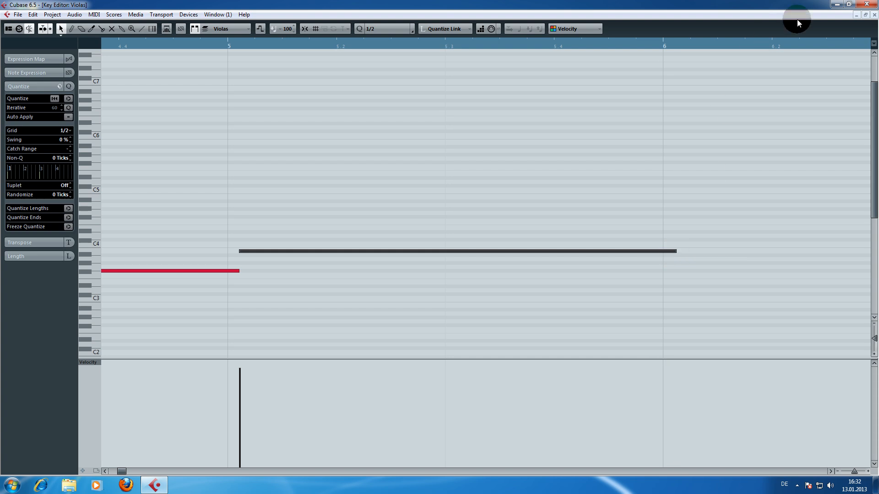
left_click(874, 15)
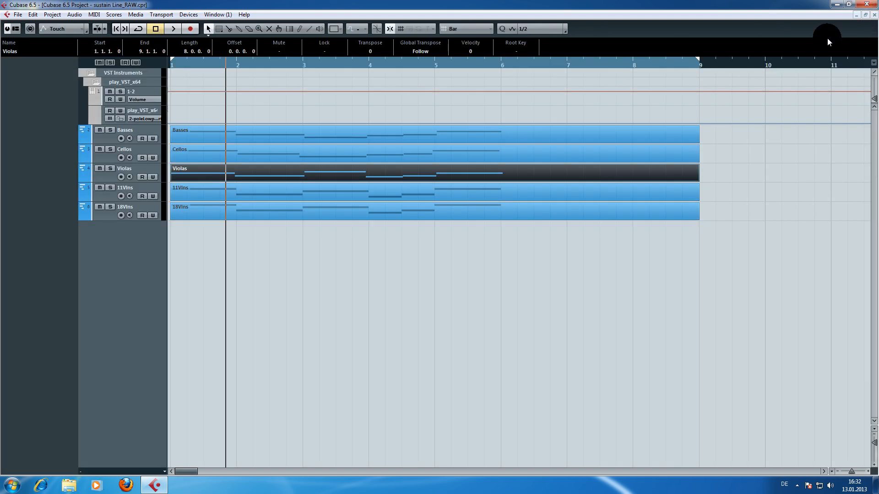
Open the 11Vlns part, move its first note change slightly after bar 2 and start the first note slightly late
double_click(254, 196)
left_click_drag(537, 272, 546, 297)
left_click_drag(103, 273, 112, 274)
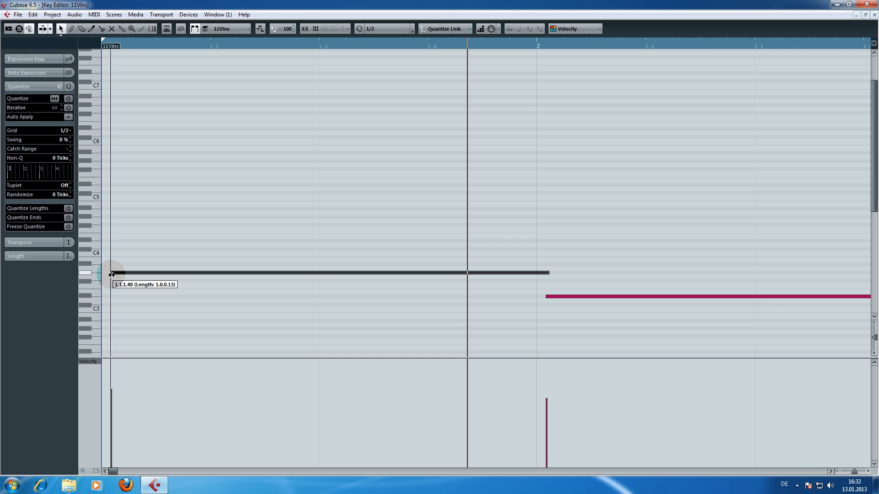
Move the 11Vlns note changes slightly before bar 3 and slightly after bar 4
scroll(534, 255, "right", 6)
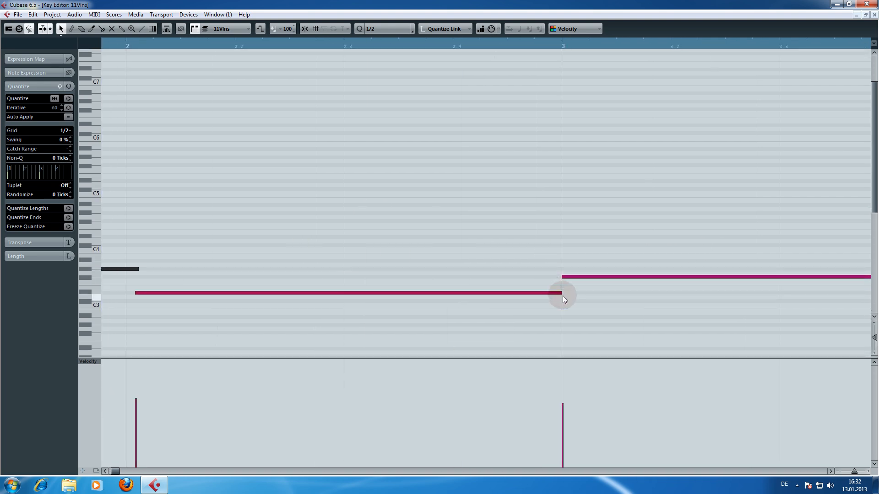
left_click_drag(560, 293, 536, 295)
scroll(560, 279, "up", 3)
left_click_drag(562, 336, 536, 335)
left_click_drag(702, 271, 251, 219)
left_click_drag(454, 241, 281, 233)
left_click_drag(369, 280, 392, 304)
Shift the mid-bar 4 note change in 11Vlns slightly earlier and the bar 5 change slightly later
left_click_drag(642, 225, 467, 216)
left_click_drag(414, 296, 406, 287)
left_click_drag(633, 289, 645, 261)
Extend the final 11Vlns note slightly past bar 6 and close the editor
left_click_drag(752, 200, 237, 216)
left_click_drag(555, 279, 563, 281)
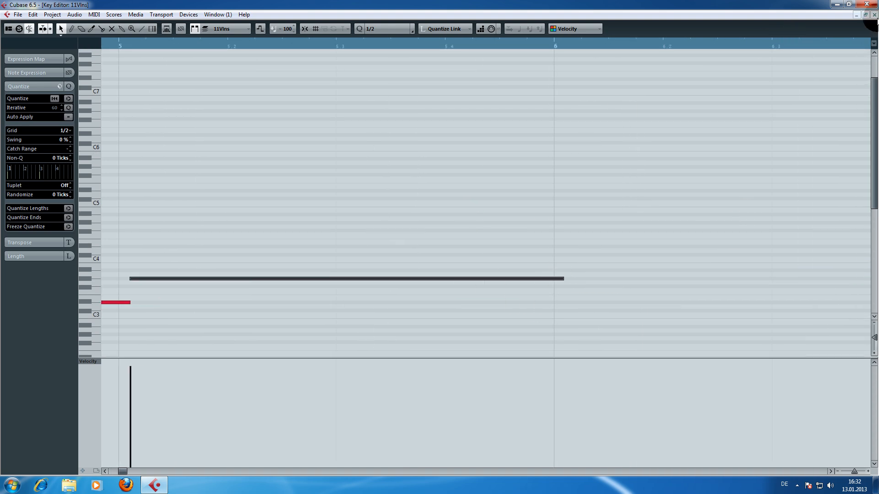
left_click(874, 15)
Open the 18Vlns part, move its first note change slightly before bar 2 and delay the first note's start
double_click(276, 211)
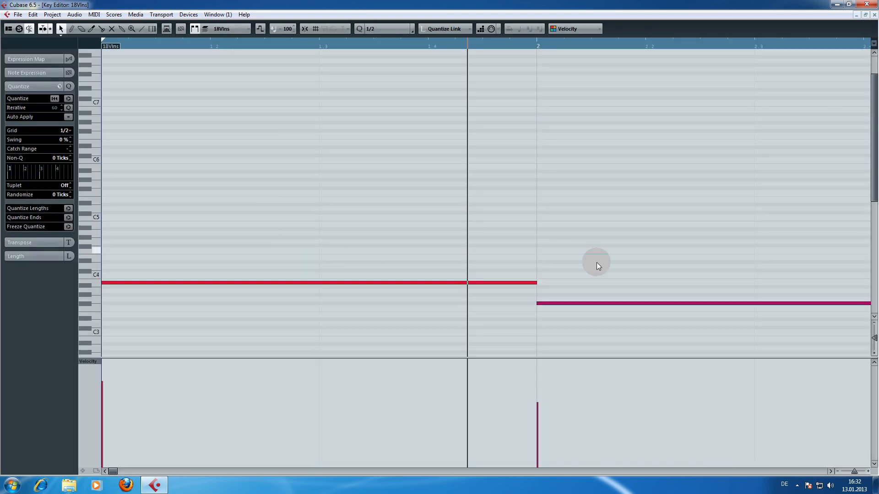
left_click_drag(533, 284, 524, 304)
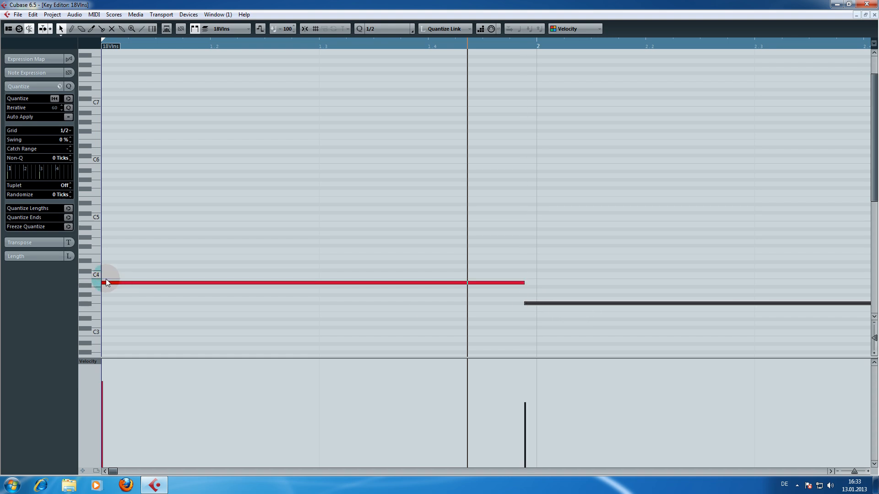
left_click_drag(102, 283, 115, 284)
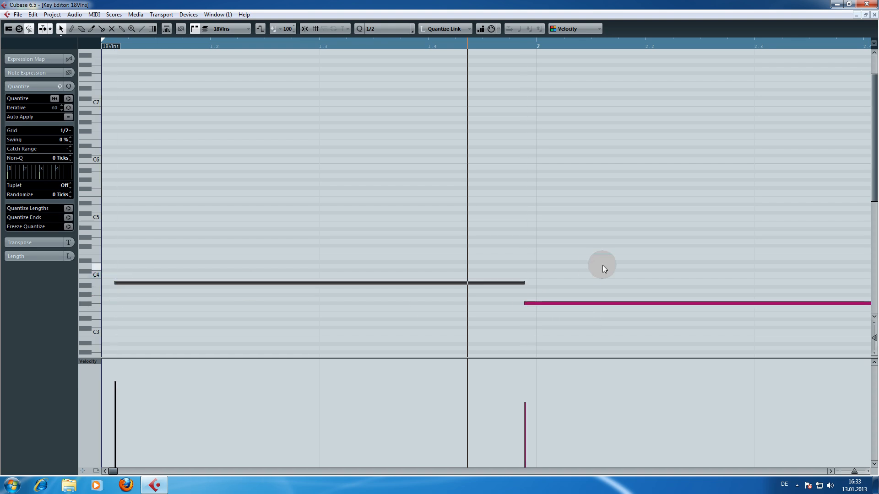
Move the 18Vlns note changes slightly after bar 3 and slightly before bar 4
left_click_drag(738, 251, 279, 252)
left_click_drag(513, 304, 544, 293)
left_click(515, 294)
left_click_drag(715, 245, 261, 242)
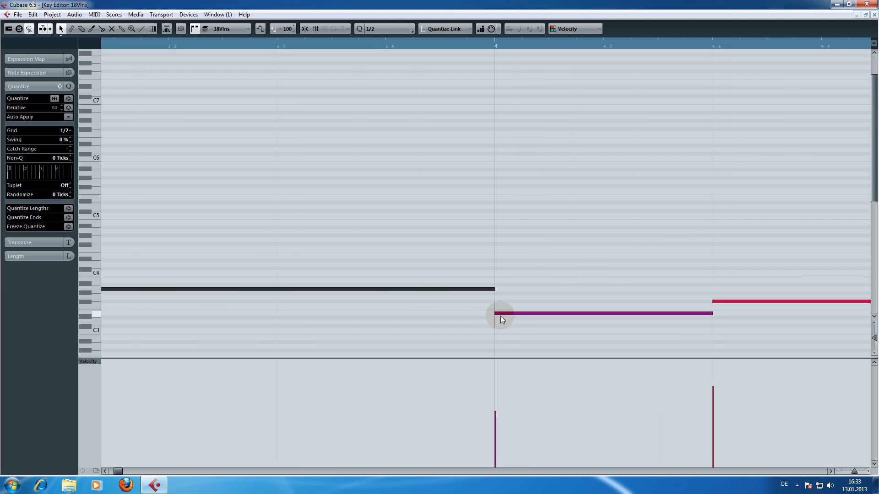
left_click_drag(496, 314, 477, 290)
Delay the mid-bar 4 note change in 18Vlns and move the next change slightly after bar 5
left_click_drag(530, 275, 142, 256)
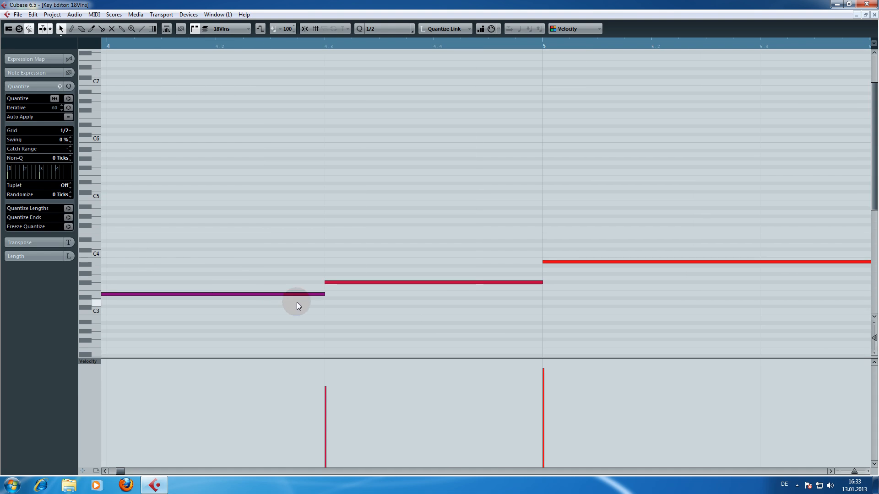
left_click_drag(324, 295, 343, 283)
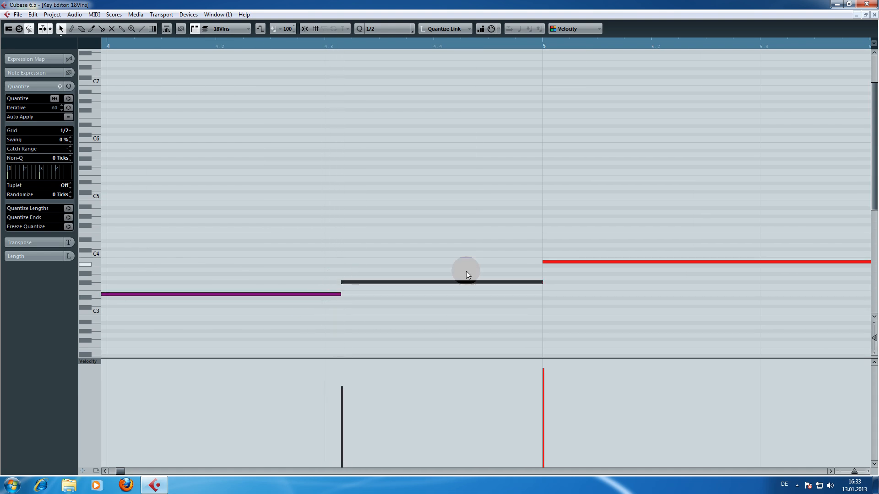
left_click_drag(544, 283, 559, 263)
left_click(543, 264)
Shorten the final 18Vlns note to end slightly before bar 6 and close the editor
left_click_drag(751, 199, 270, 210)
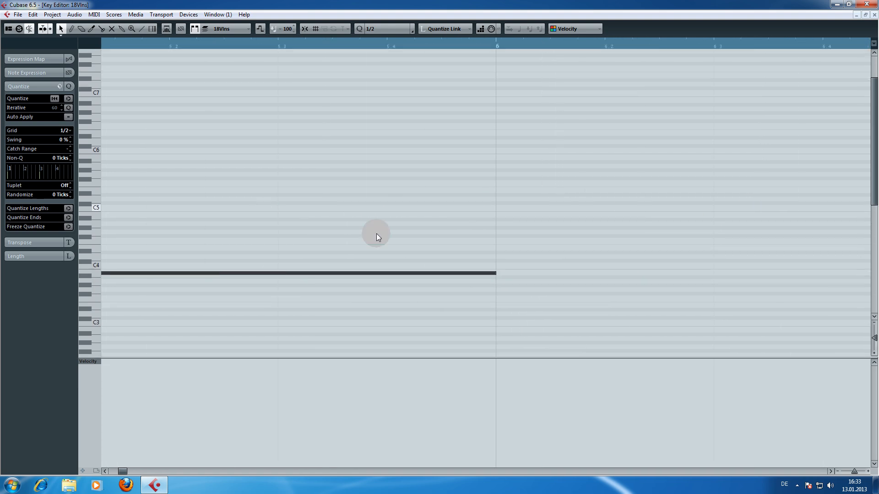
left_click_drag(497, 274, 468, 274)
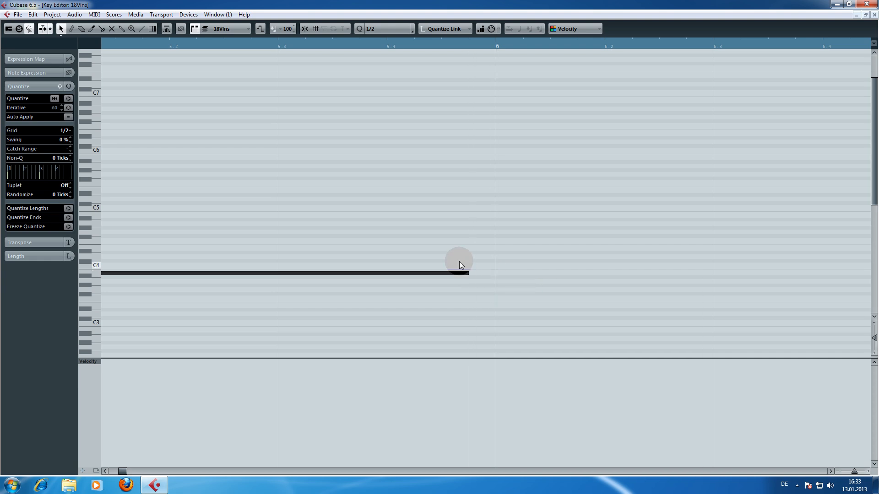
left_click(874, 15)
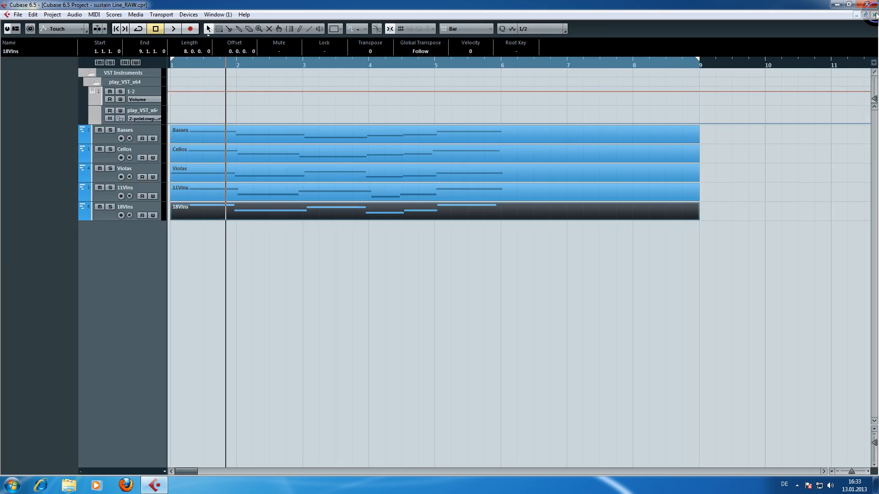
left_click(234, 78)
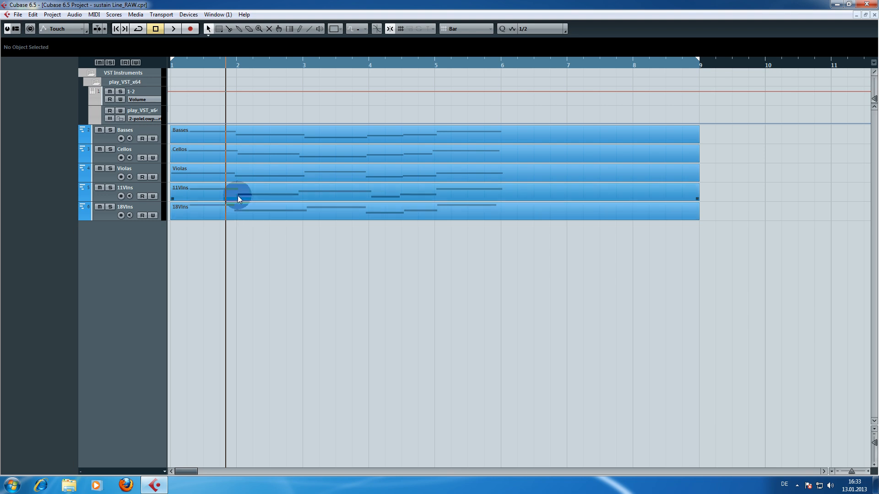
left_click(236, 178)
left_click(239, 157)
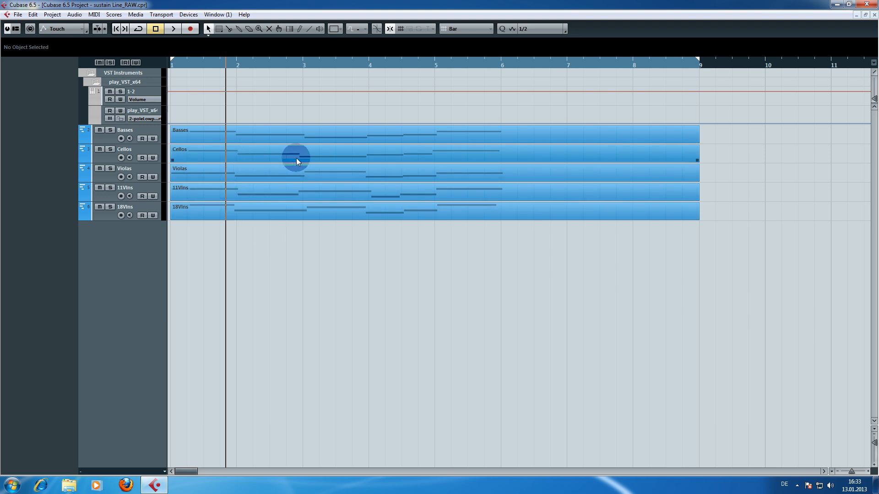
left_click(308, 132)
left_click(303, 169)
left_click(302, 192)
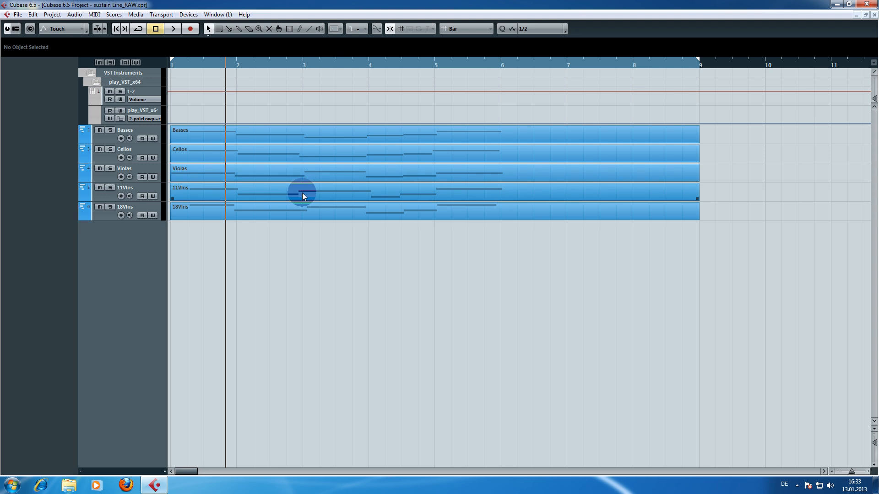
Play the full string arrangement from the start of bar 1 and stop near bar 6
left_click(224, 75)
left_click_drag(227, 66, 152, 64)
left_click(195, 227)
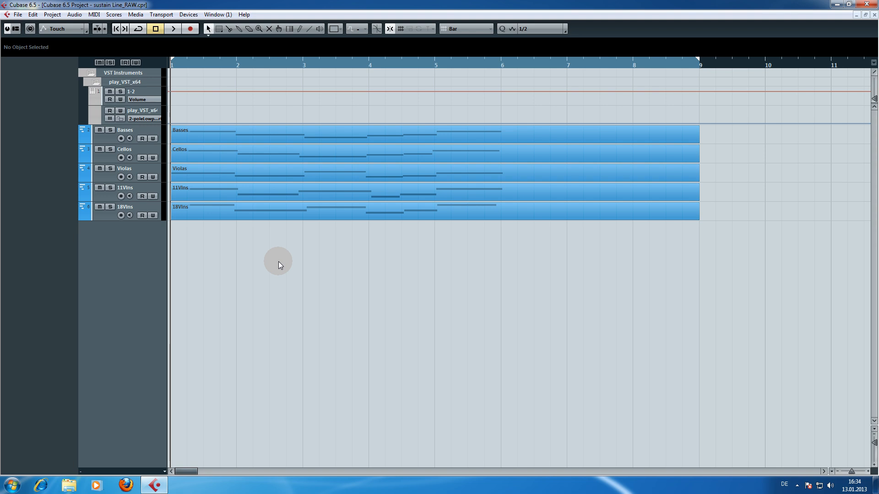
key("space")
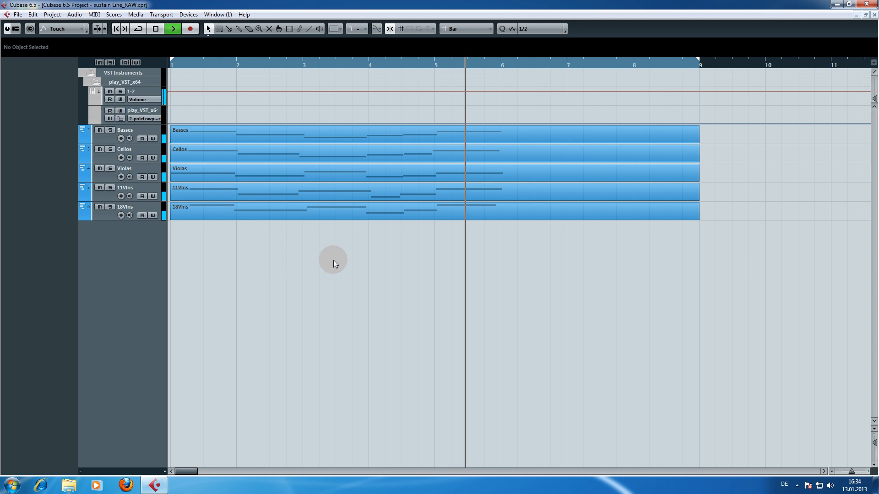
key("space")
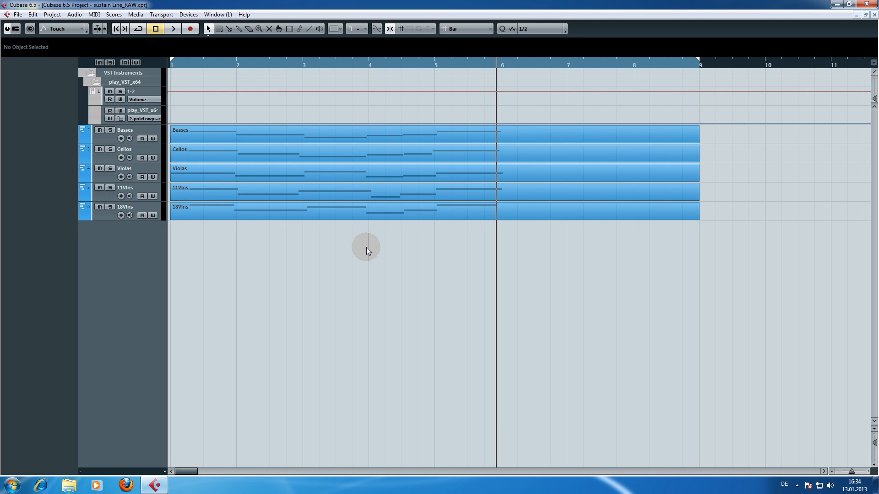
Set the playback cursor near the middle of bar 4 and play the transition into bar 5
mouse_move(301, 69)
left_mouse_down()
mouse_move(287, 65)
mouse_move(302, 65)
left_mouse_up()
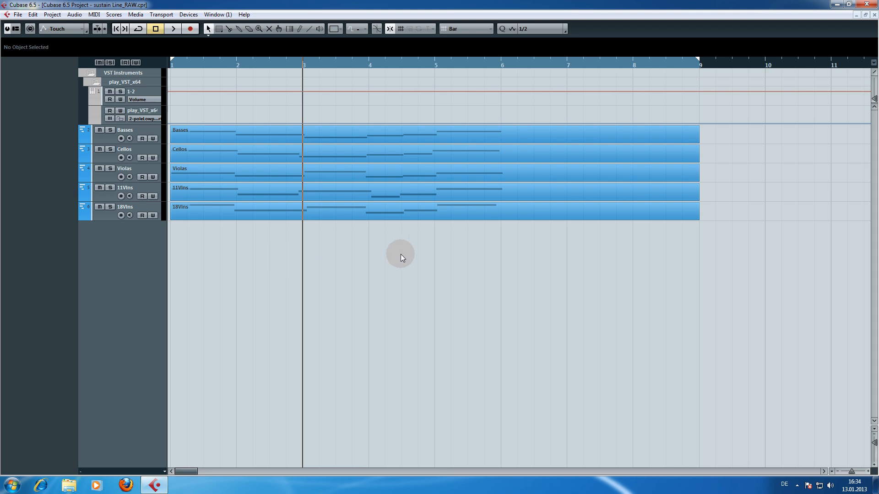
left_click_drag(427, 67, 402, 26)
left_click_drag(418, 64, 411, 64)
left_click(451, 155)
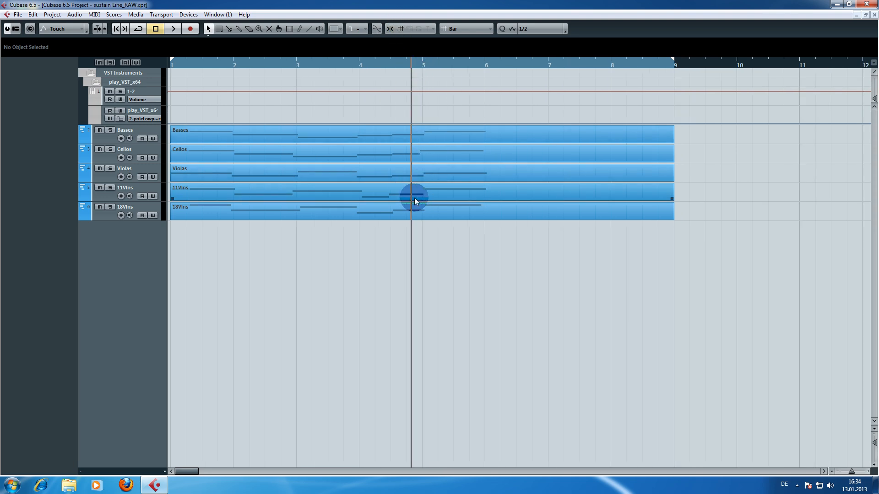
left_click_drag(397, 68, 377, 63)
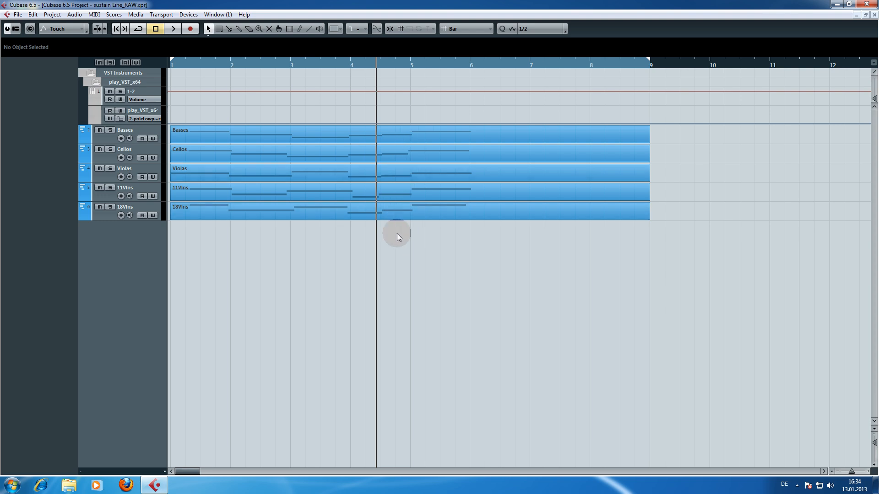
key("space")
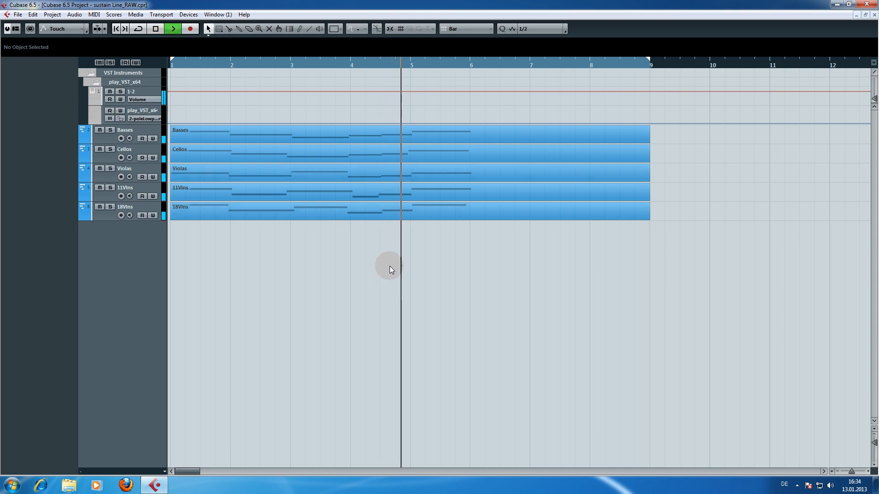
key("space")
Check the final 11Vlns note's velocity, close the editor and replay the passage from late bar 4
double_click(421, 194)
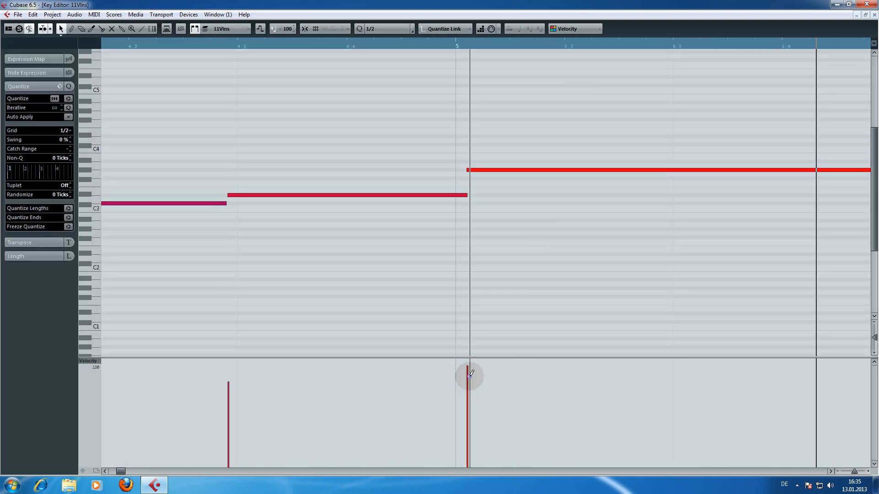
left_click(875, 15)
left_click(398, 67)
key("space")
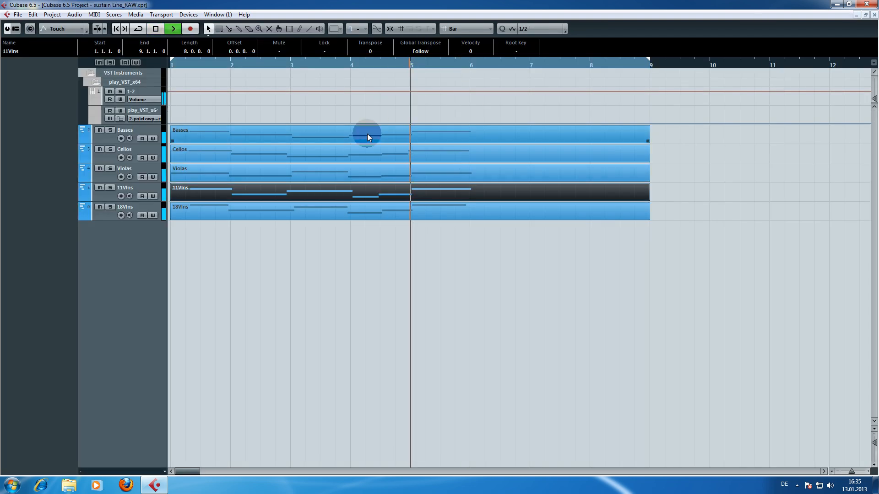
Open the 18Vlns part, lower the final note's velocity, replay the transition into bar 5 and close the editor
double_click(422, 210)
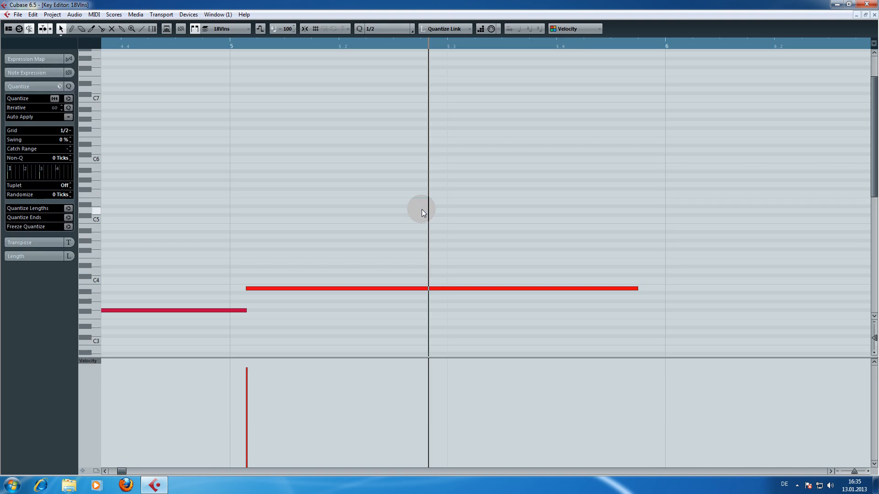
mouse_move(246, 374)
left_mouse_down()
mouse_move(246, 382)
mouse_move(246, 360)
mouse_move(246, 384)
left_mouse_up()
left_click_drag(145, 45, 113, 43)
key("space")
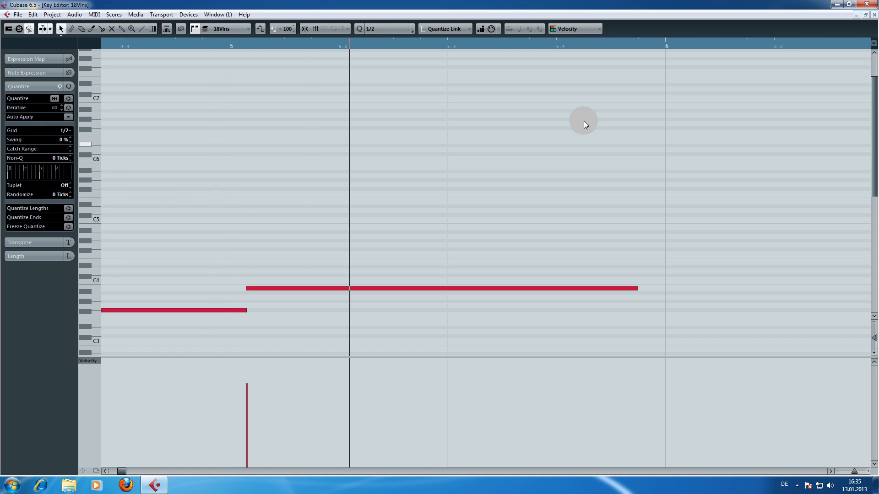
left_click(876, 15)
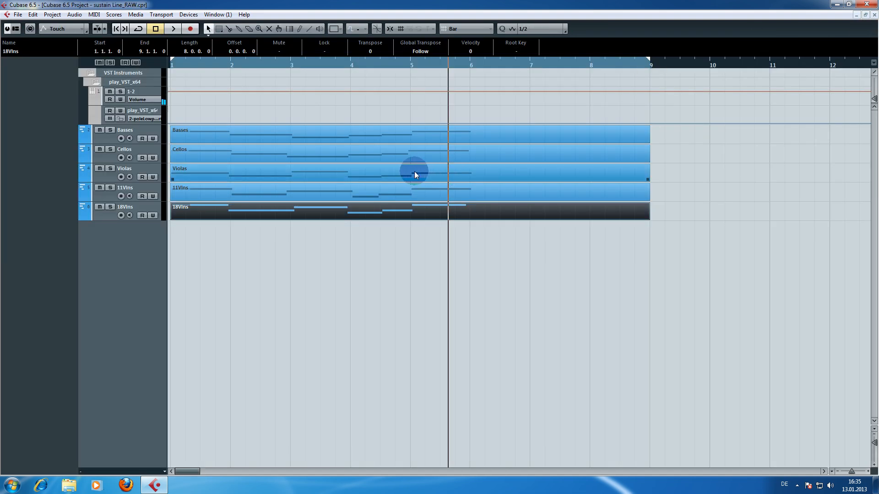
Lower the final Violas note's velocity slightly, close the editor and replay the transition into bar 5
double_click(446, 174)
left_click_drag(165, 373, 173, 380)
left_click(876, 15)
double_click(394, 60)
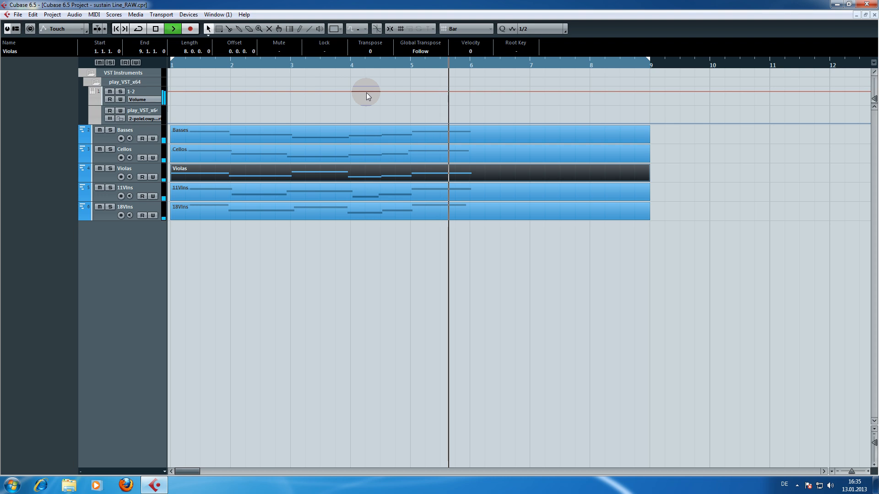
key("space")
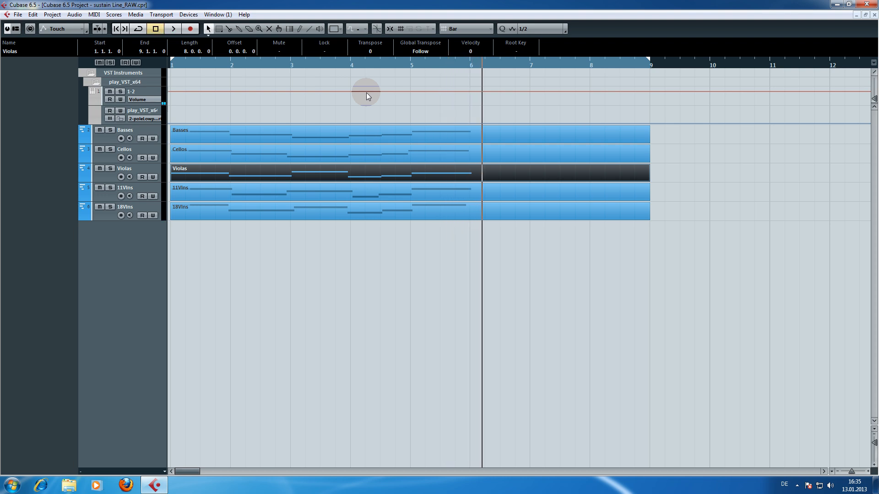
Return the playback cursor to the start of bar 1 and deselect the Violas part
left_click_drag(359, 70, 169, 73)
left_click(216, 247)
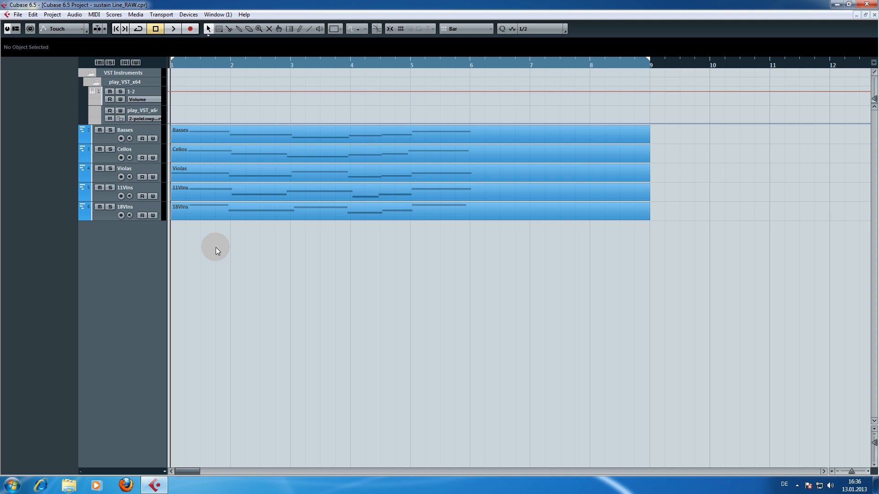
left_click(420, 209)
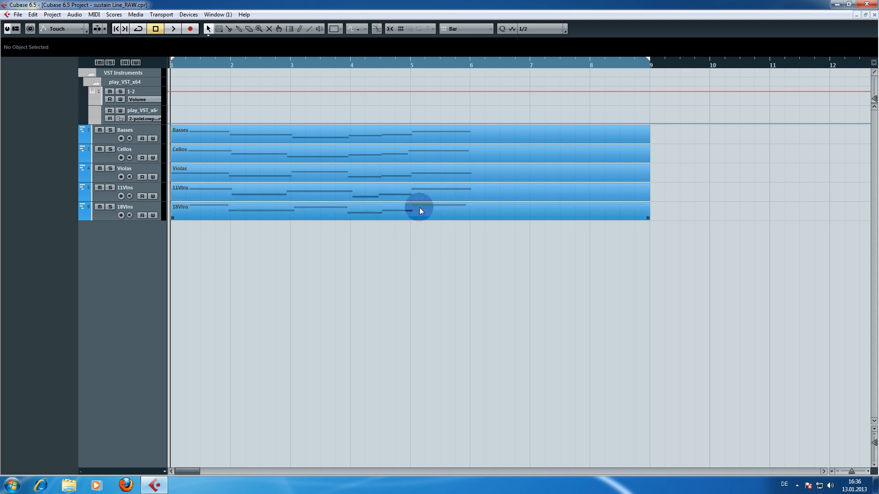
left_click(415, 181)
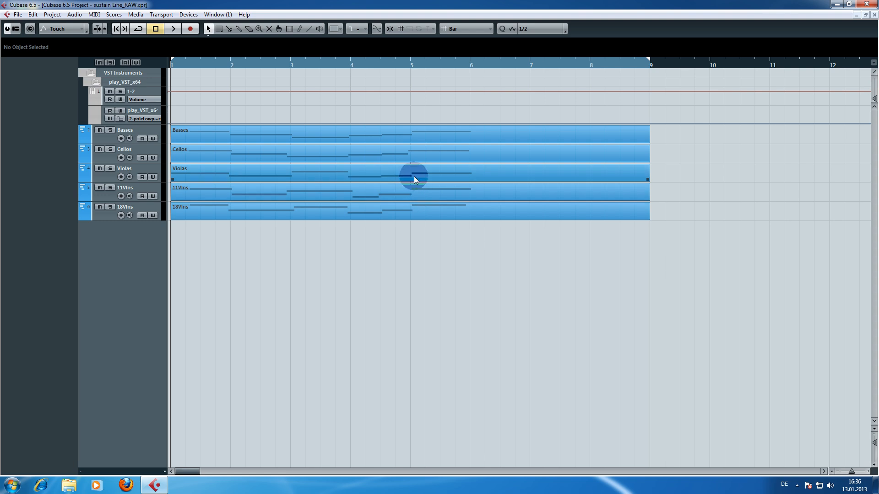
left_click(418, 161)
left_click(416, 177)
left_click(416, 208)
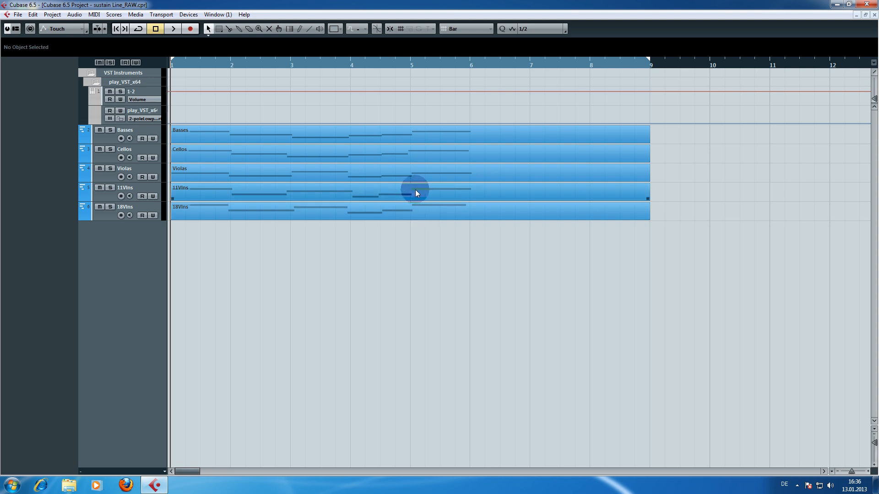
left_click(419, 152)
left_click(417, 133)
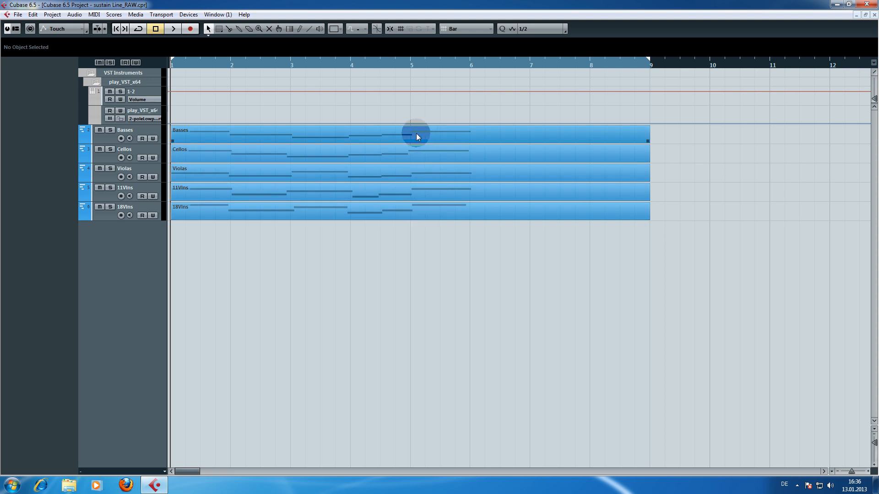
left_click(416, 179)
left_click(414, 218)
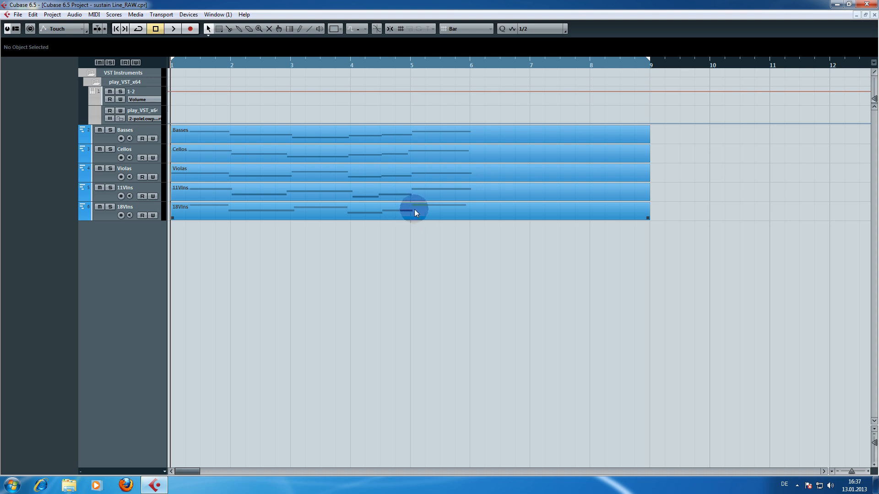
left_click(431, 175)
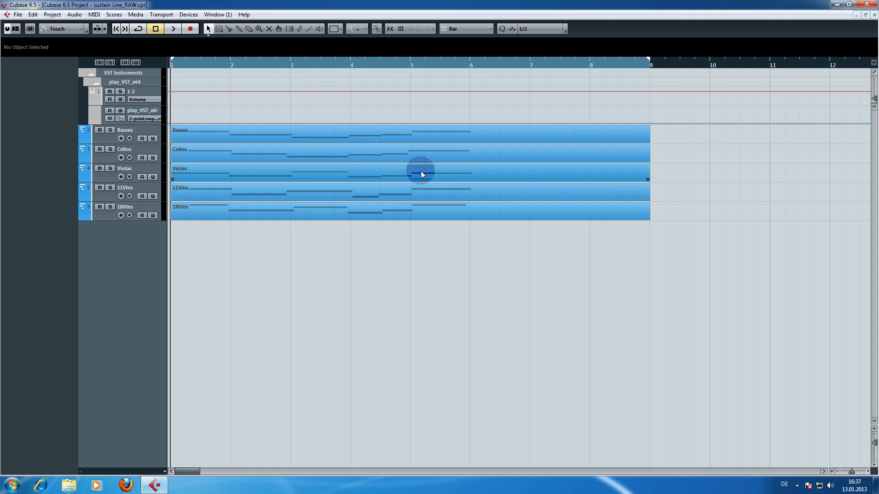
left_click(424, 132)
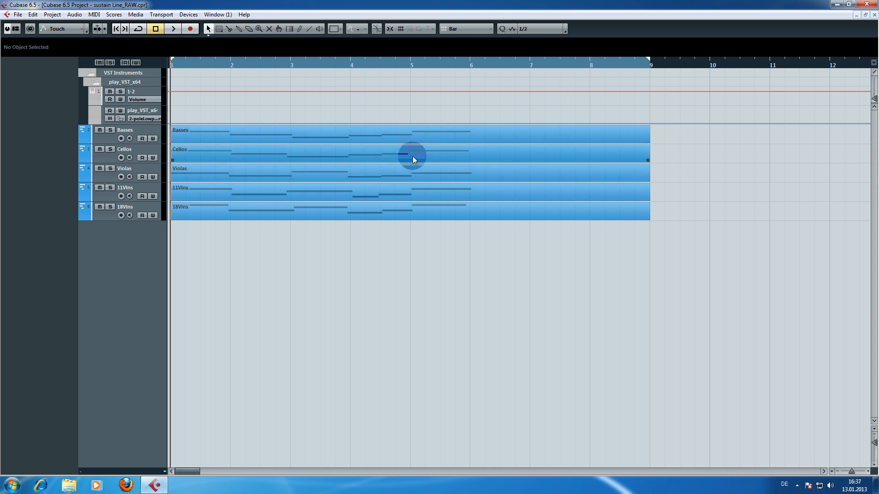
left_click(413, 206)
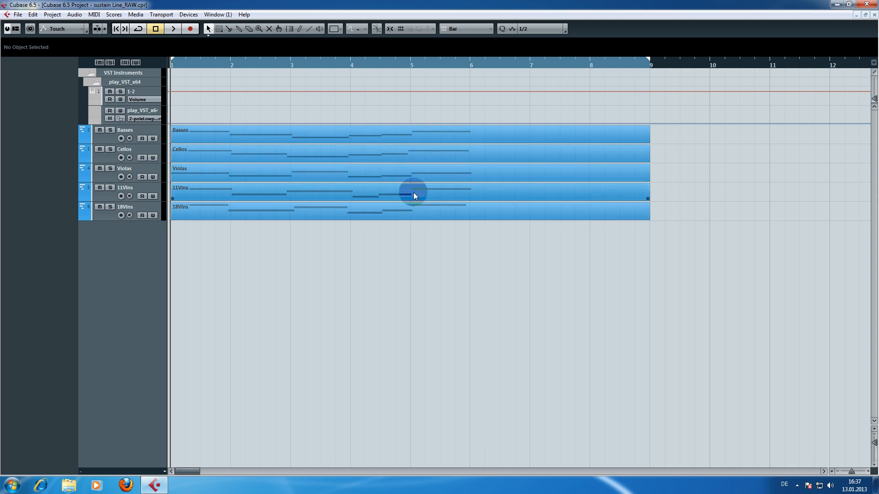
In the 11Vlns part, start the second note slightly before bar 2 and shorten the first note to match
double_click(413, 192)
left_click_drag(547, 284, 522, 284)
left_click_drag(548, 257, 518, 257)
left_click(874, 15)
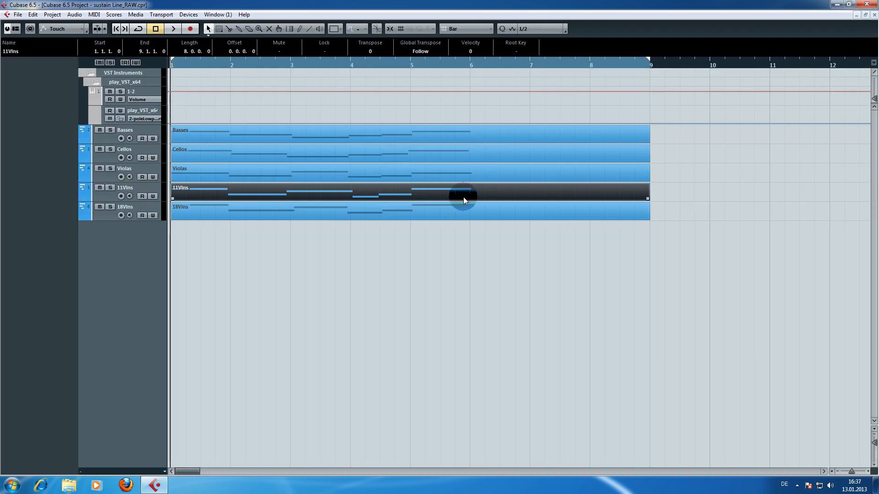
double_click(419, 194)
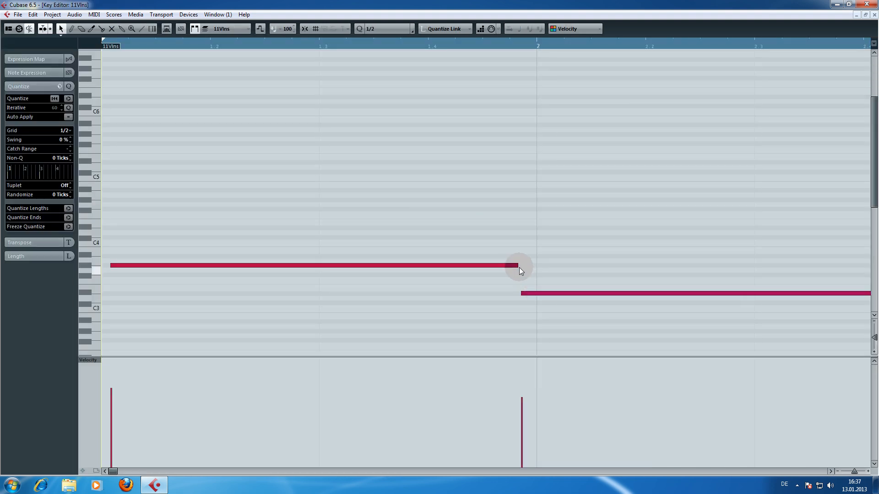
left_click_drag(518, 266, 507, 293)
left_click(874, 14)
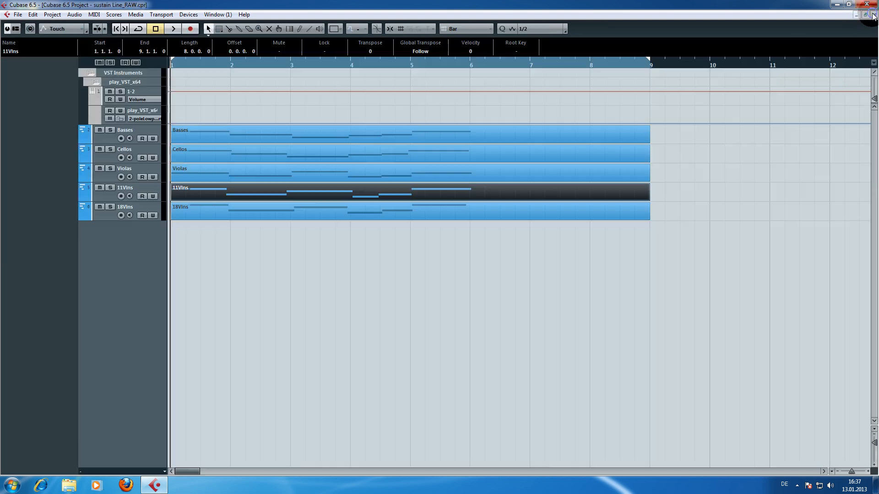
In the 18Vlns part, start the second note clearly before bar 2 and trim the first note's end to meet it
double_click(422, 207)
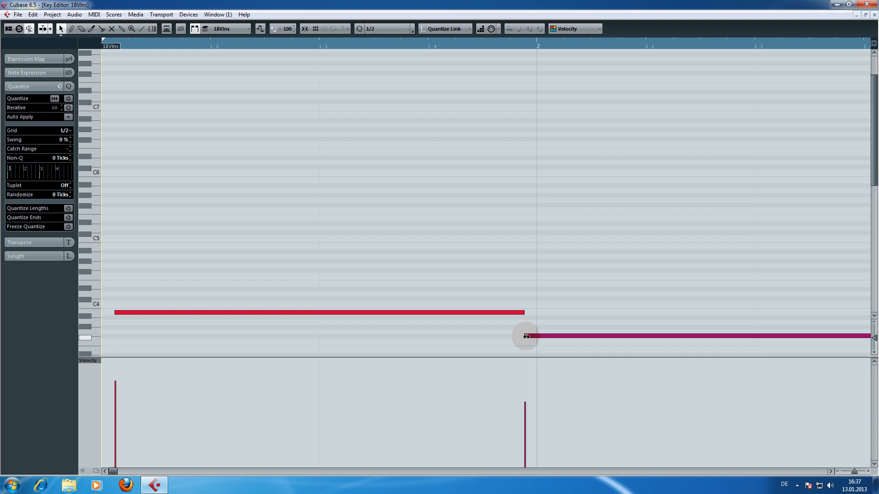
left_click_drag(527, 337, 489, 337)
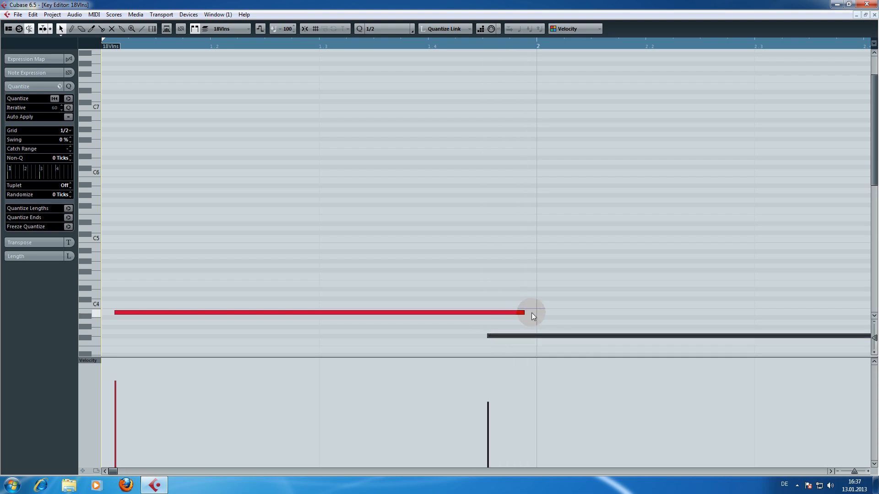
left_click_drag(522, 313, 487, 315)
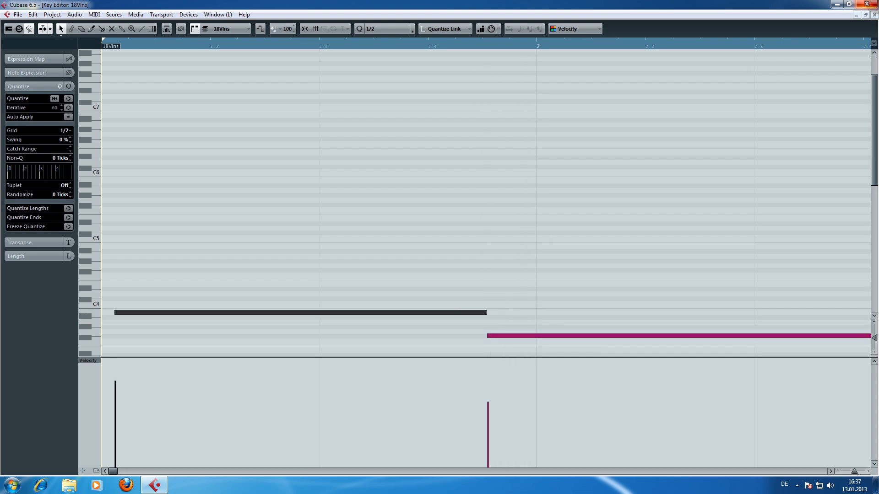
left_click(874, 15)
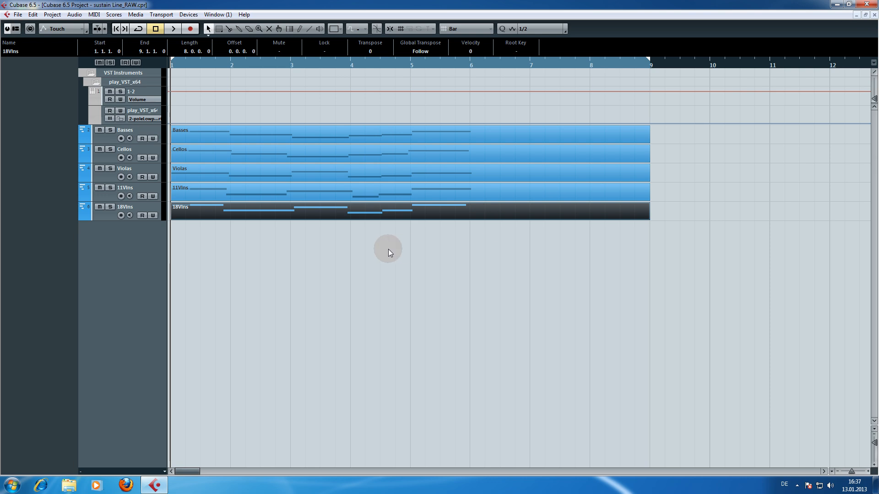
In the Violas part, delay the second note's start past bar 2 and extend the first note to meet it
double_click(418, 173)
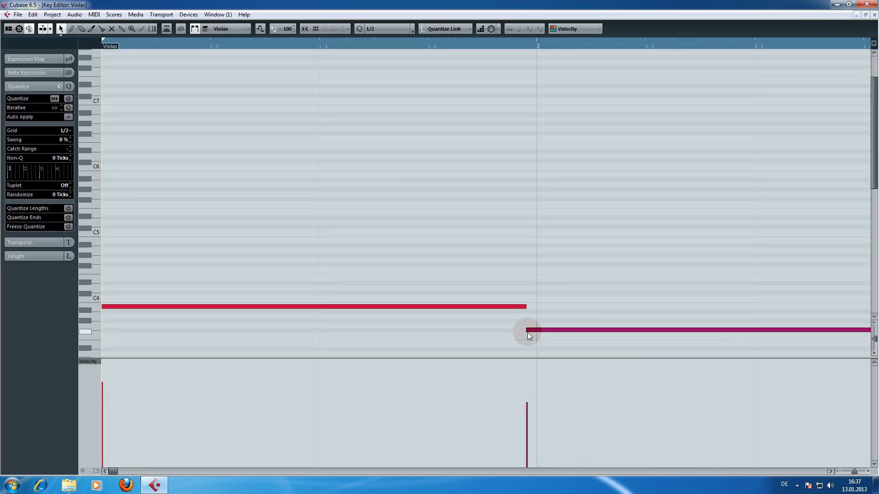
left_click_drag(528, 330, 571, 330)
left_click_drag(526, 306, 571, 306)
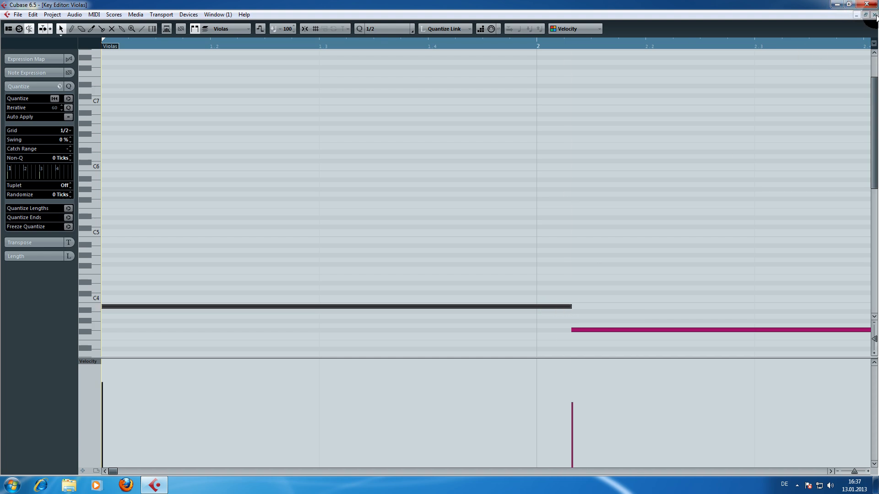
left_click(874, 15)
Play the arrangement from the middle of bar 4, then replay it from the middle of bar 3 into bar 5
left_click_drag(388, 73, 379, 295)
key("space")
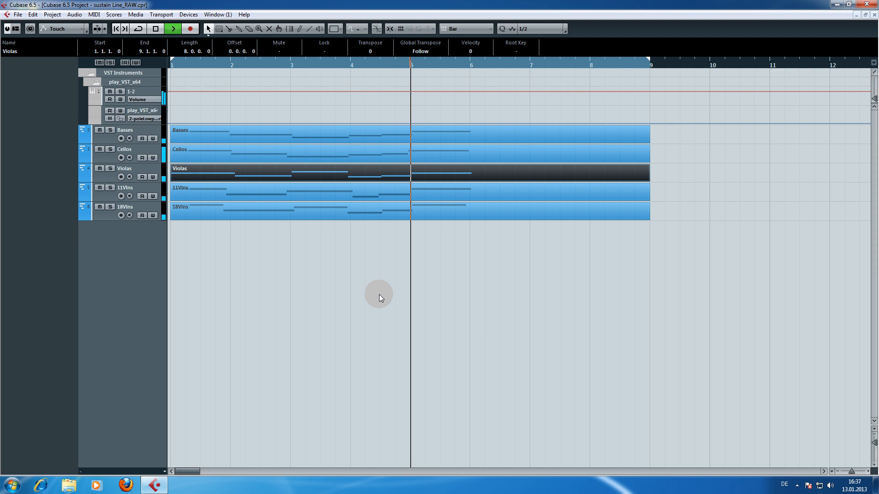
key("space")
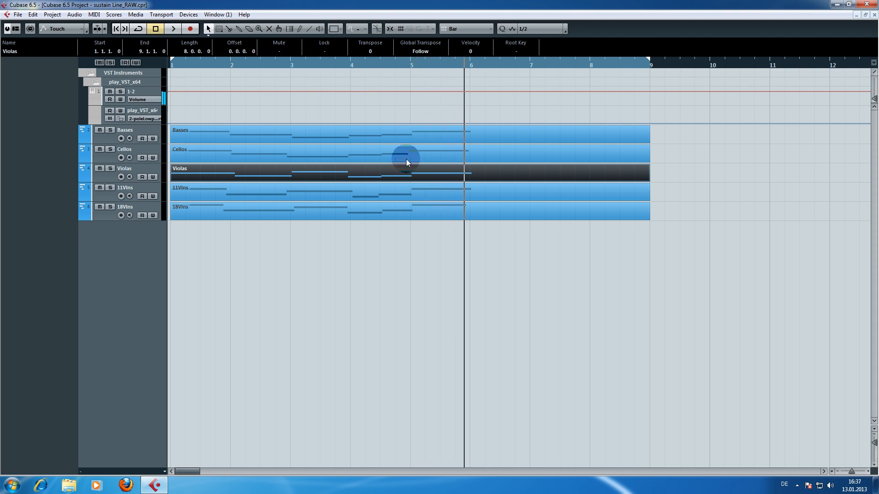
left_click_drag(400, 63, 315, 61)
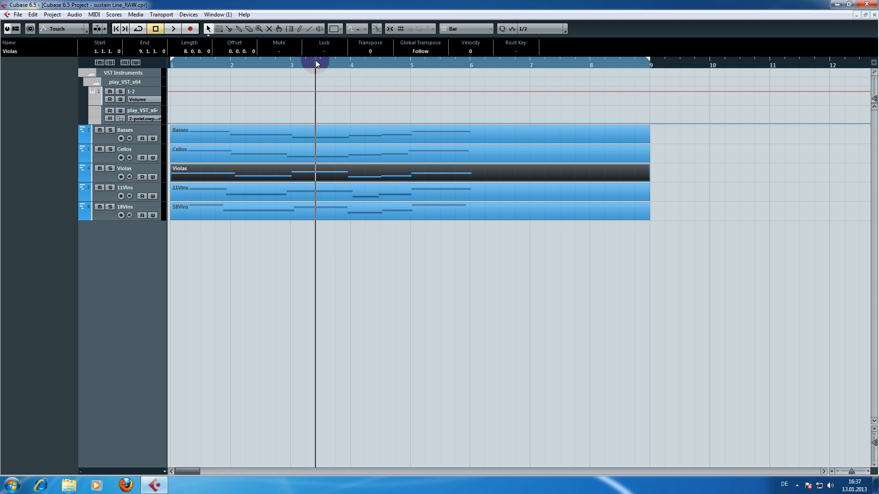
key("space")
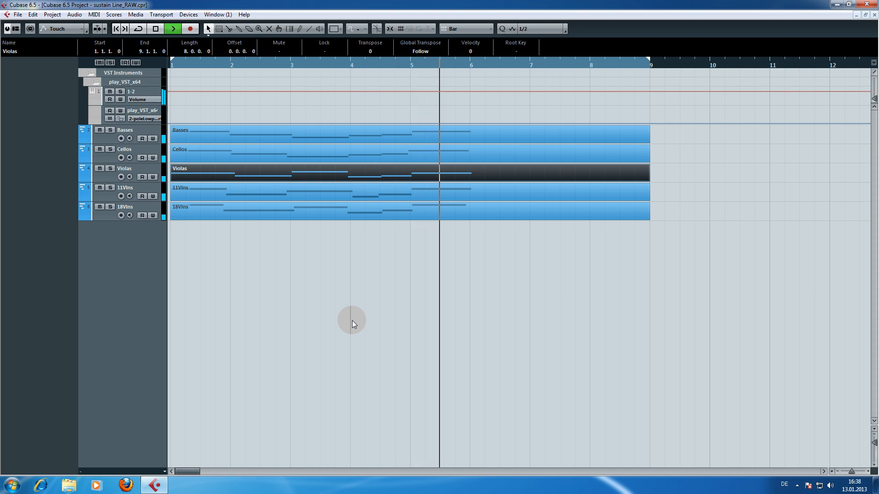
key("space")
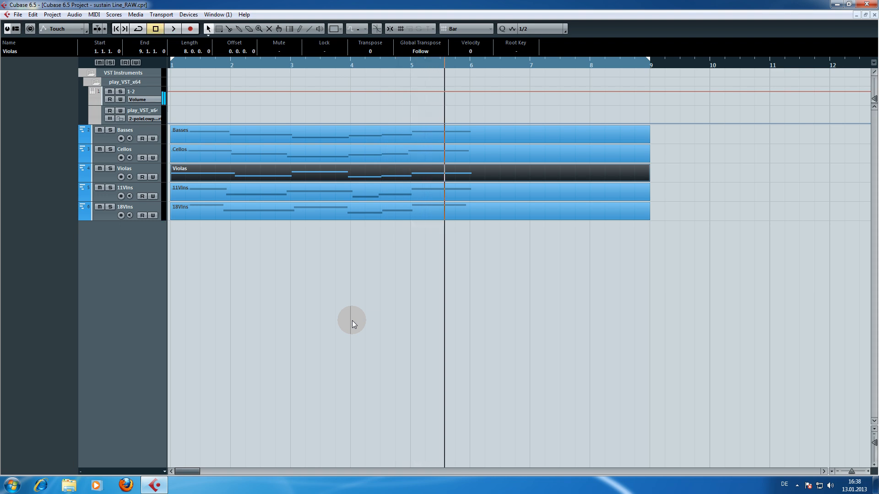
Deselect the Violas part and play the whole arrangement from the start of bar 1 into bar 5
left_click(359, 249)
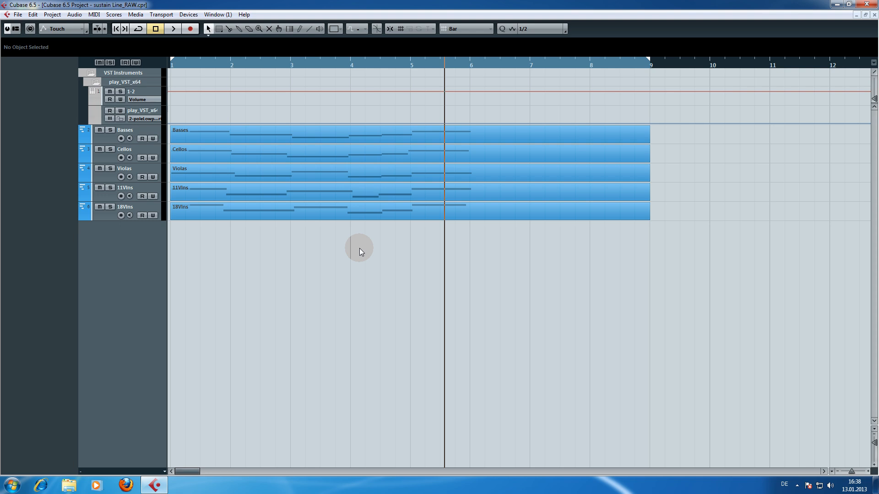
left_click(357, 158)
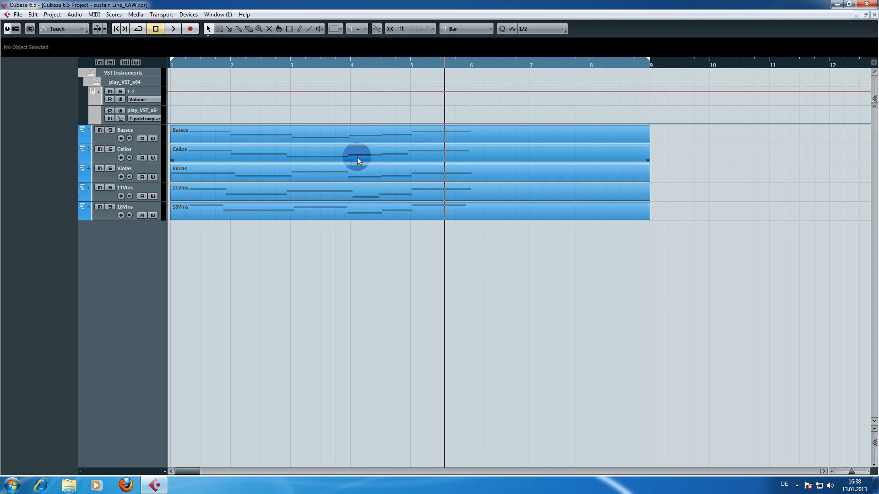
left_click(339, 80)
left_click_drag(251, 61, 149, 61)
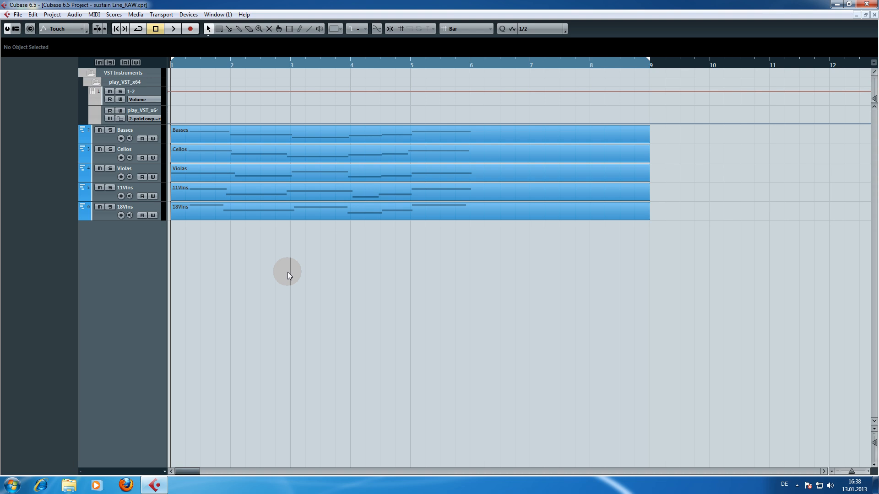
key("space")
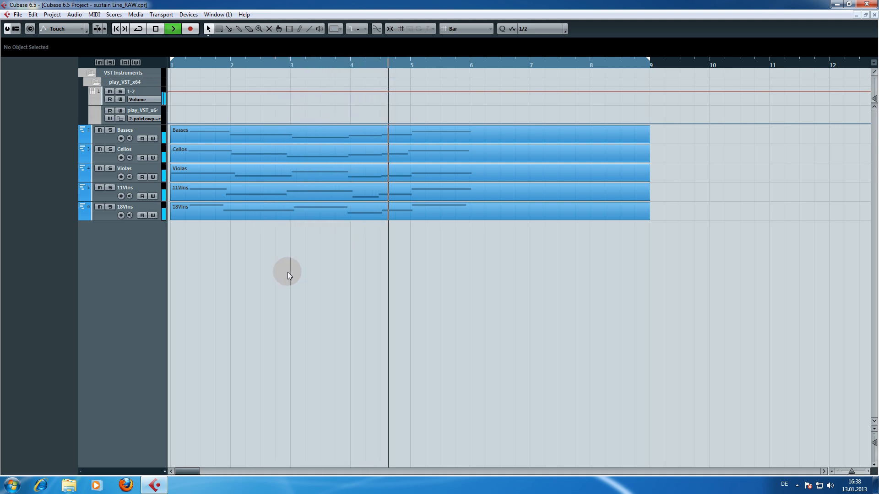
key("space")
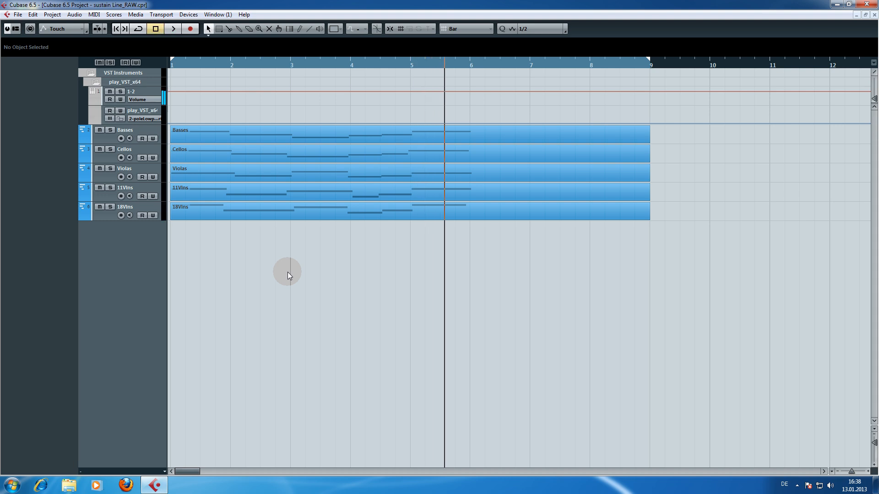
Replay the transition into bar 2, starting from the middle of bar 1
left_click_drag(292, 63, 215, 62)
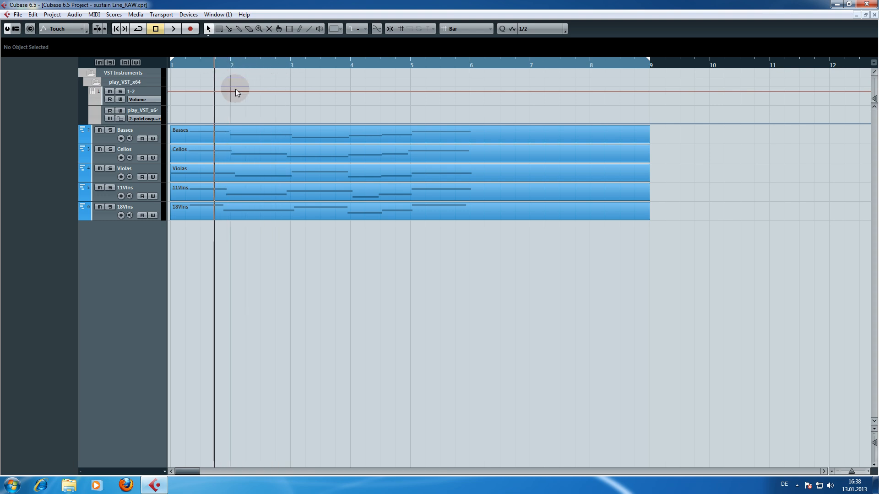
left_click_drag(213, 64, 204, 65)
key("space")
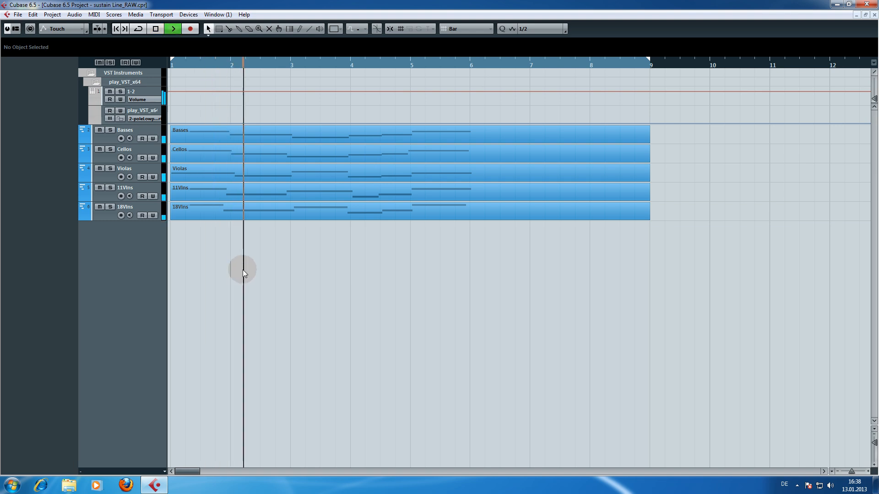
key("space")
In the 18Vlns part, move the second note's start to just before bar 2 and lengthen the first note to meet it
double_click(232, 214)
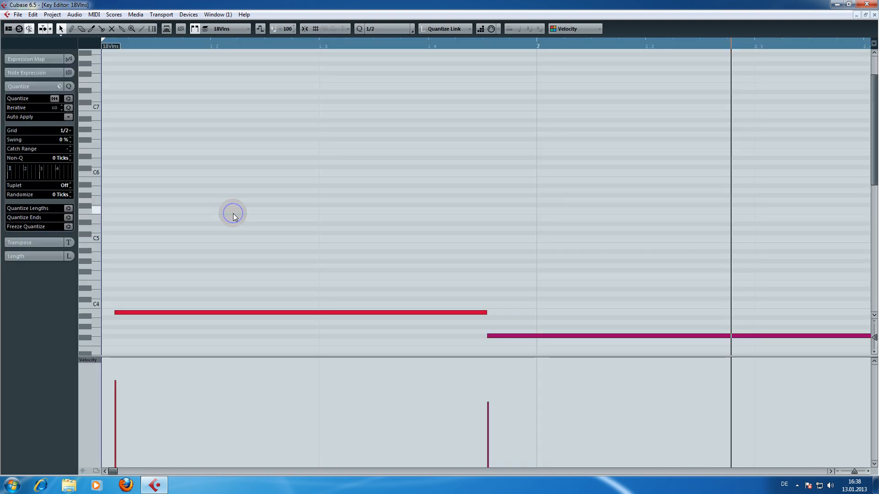
left_click_drag(487, 337, 525, 336)
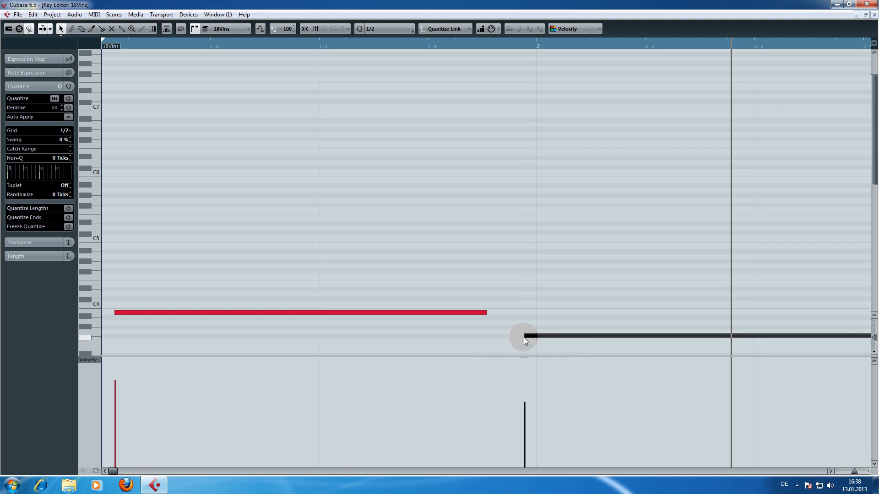
left_click_drag(489, 313, 525, 313)
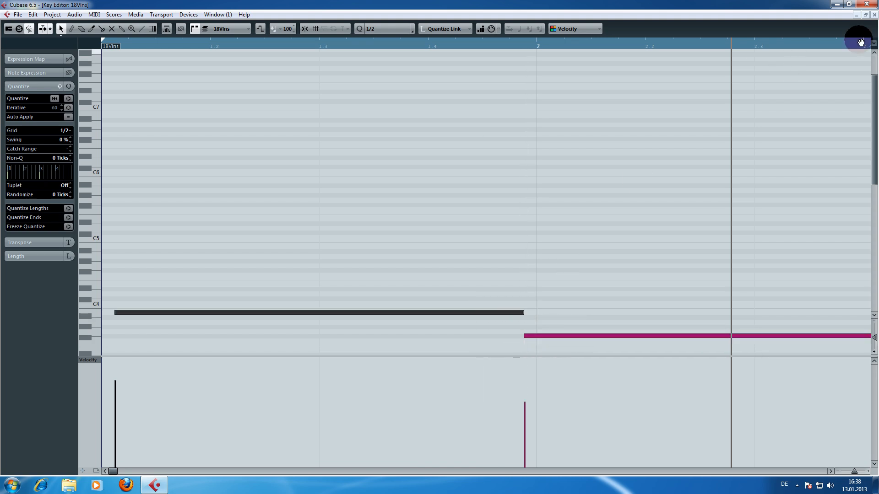
left_click(874, 15)
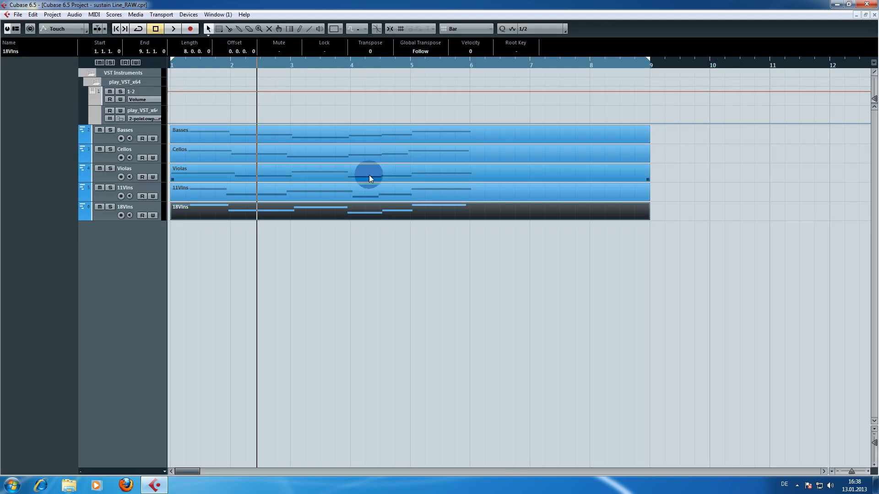
In the 11Vlns part, start the second note just after bar 2 and extend the first note to meet it
double_click(232, 196)
left_click_drag(506, 295, 573, 295)
left_click_drag(507, 265, 564, 266)
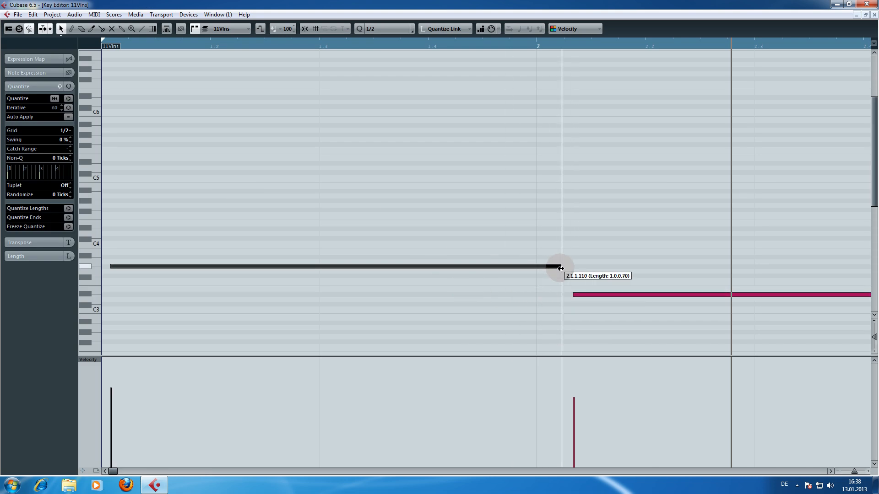
left_click(873, 15)
left_click(274, 197)
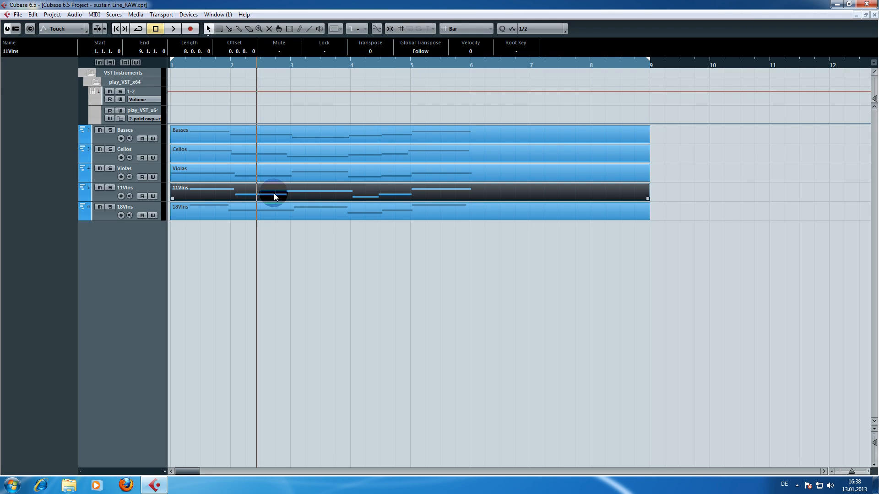
double_click(239, 190)
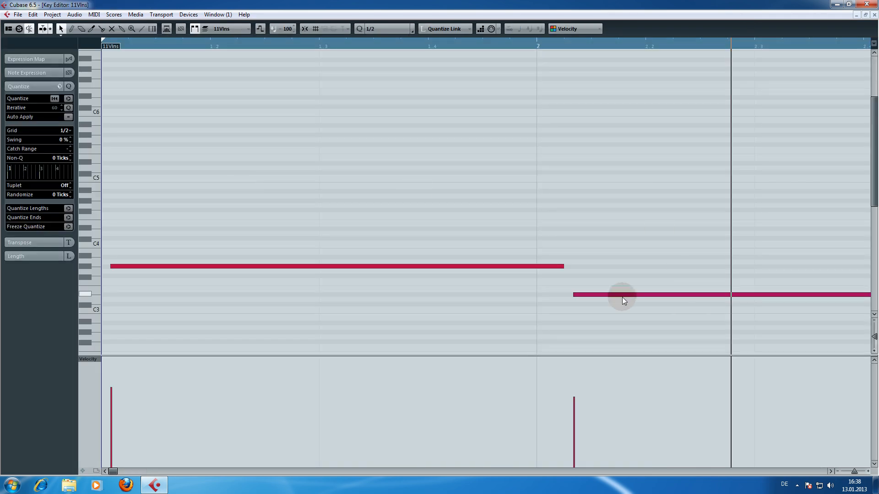
left_click_drag(574, 296, 549, 266)
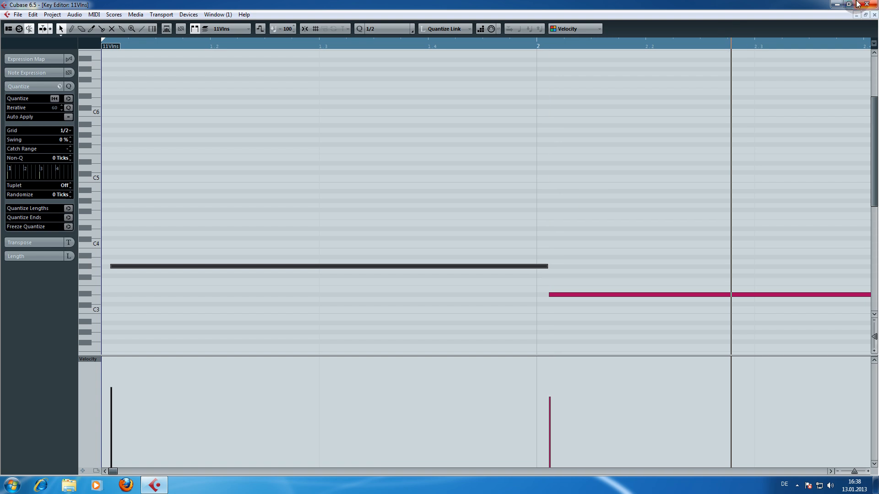
left_click(874, 17)
In the Violas part, move the second note's start closer to bar 2 and shorten the first note to meet it
double_click(237, 172)
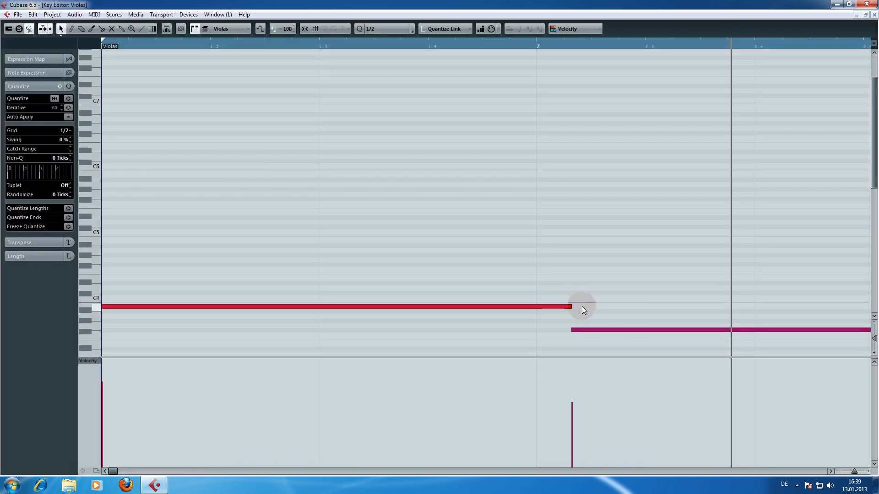
left_click_drag(571, 306, 544, 330)
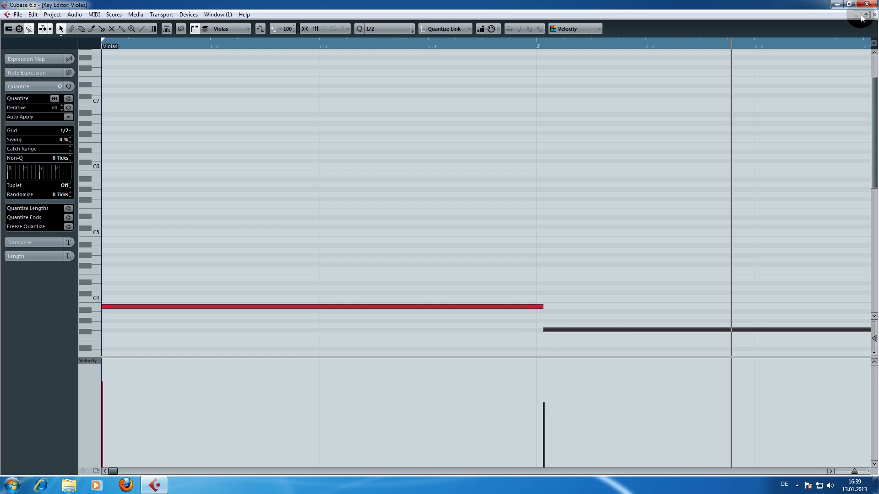
left_click(874, 15)
In the Cellos part, move the change from the first to the second note to just before bar 2
double_click(232, 152)
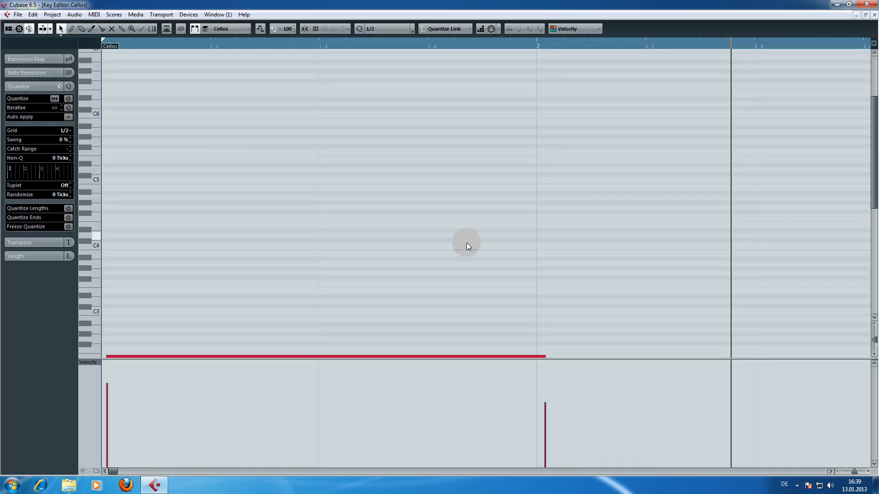
scroll(548, 326, "down", 5)
left_click_drag(548, 198, 522, 173)
left_click(874, 16)
In the Basses part, shift the change between the first two notes slightly earlier, ahead of bar 2
double_click(224, 139)
scroll(522, 134, "down", 4)
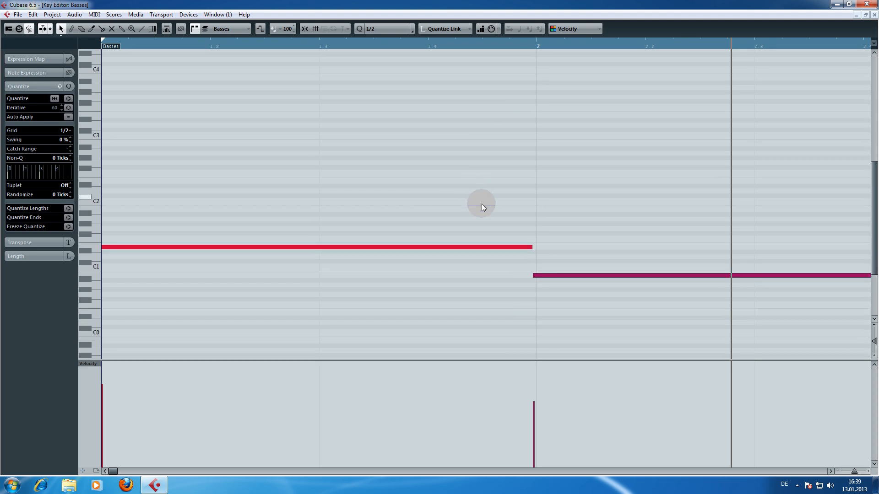
left_click_drag(535, 277, 531, 247)
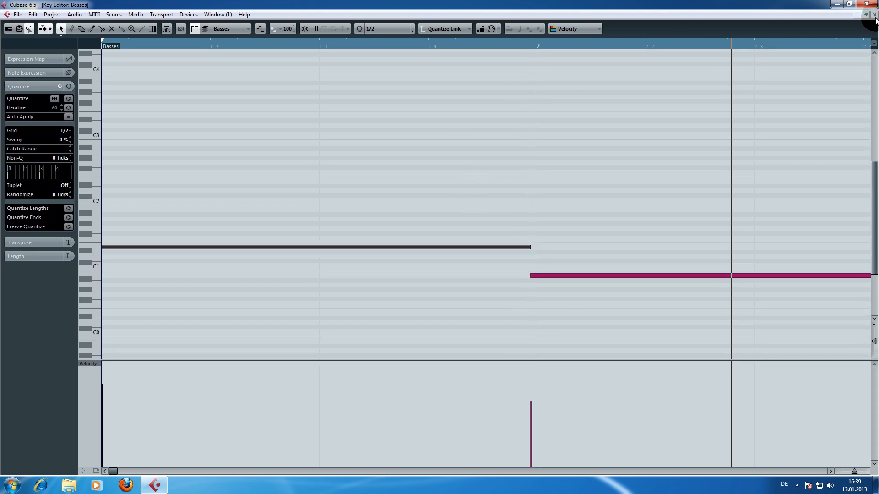
left_click(874, 15)
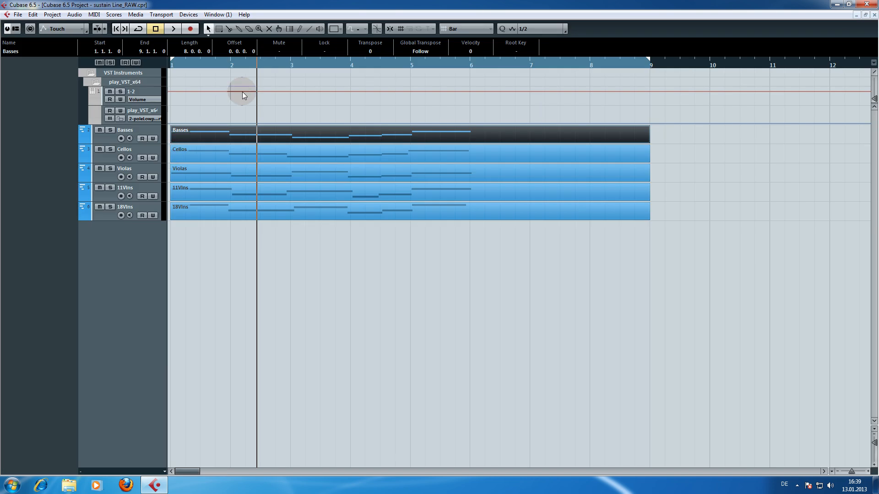
In the 11Vlns part, bring the second note's start and the first note's end closer to the bar 2 line
double_click(239, 194)
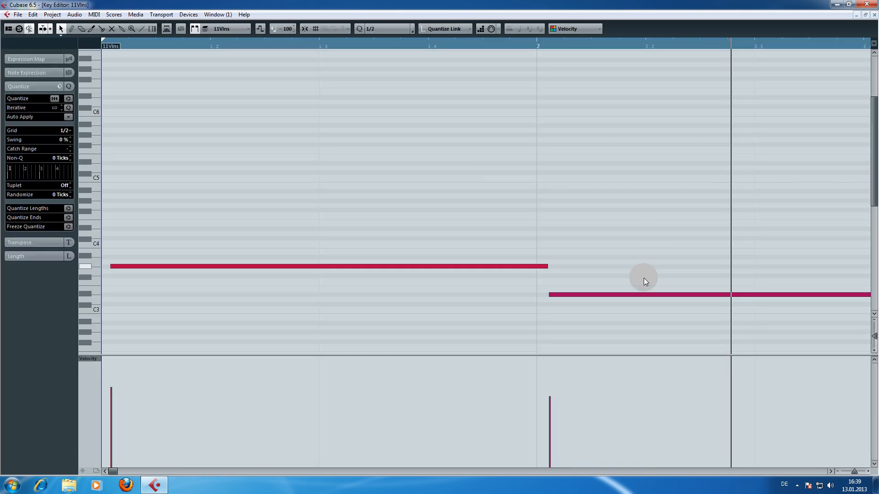
left_click_drag(549, 295, 540, 266)
left_click(875, 16)
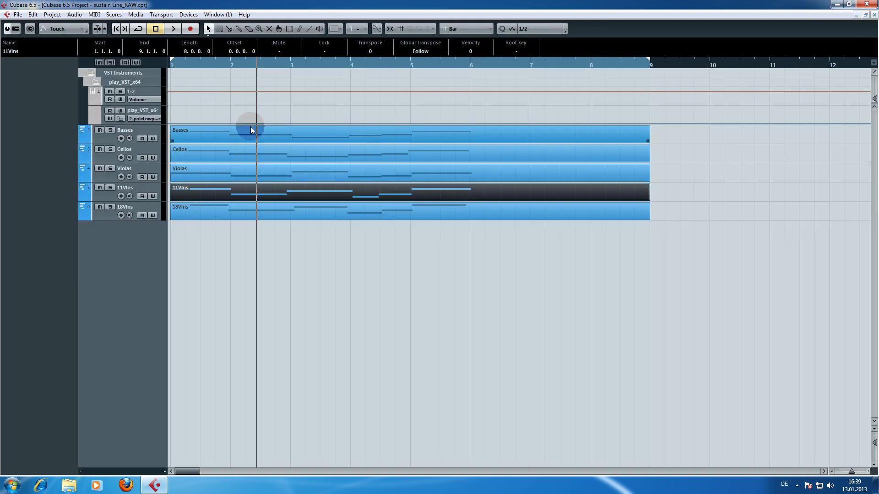
Play the whole arrangement from the start of bar 1 into bar 5
left_click_drag(243, 80, 150, 64)
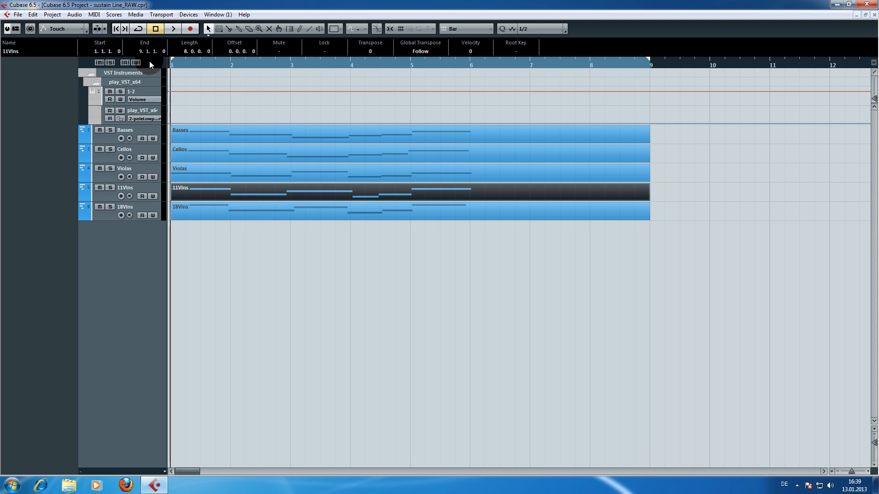
key("space")
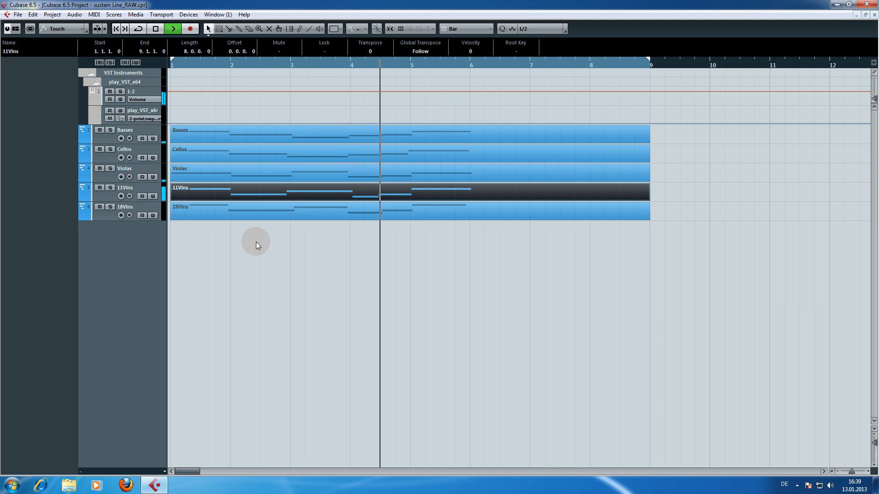
key("space")
In the 11Vlns part, move the note change at bar 4 to just before the bar line, adjusting both adjoining notes
left_click(355, 198)
double_click(354, 199)
left_click_drag(304, 207, 513, 177)
left_click_drag(351, 189, 387, 191)
left_click_drag(341, 262, 320, 262)
left_click_drag(340, 234, 318, 234)
In the 11Vlns part, shift the note change at bar 5 to just before the bar line
left_click_drag(775, 226, 623, 225)
left_click_drag(804, 166, 447, 191)
left_click_drag(748, 218, 737, 163)
left_click(874, 15)
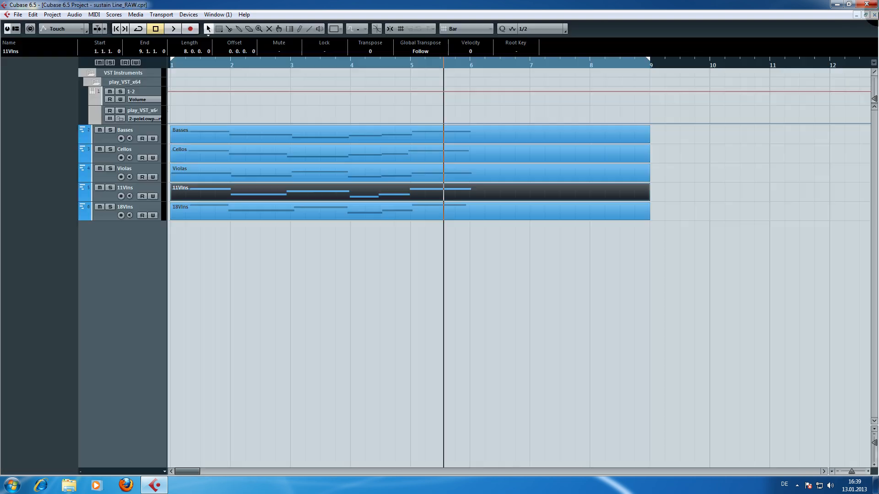
In the Violas part, tighten the note changes at bars 5 and 4 to the bar lines, adjusting the adjoining note ends and starts
double_click(399, 175)
left_click(246, 330)
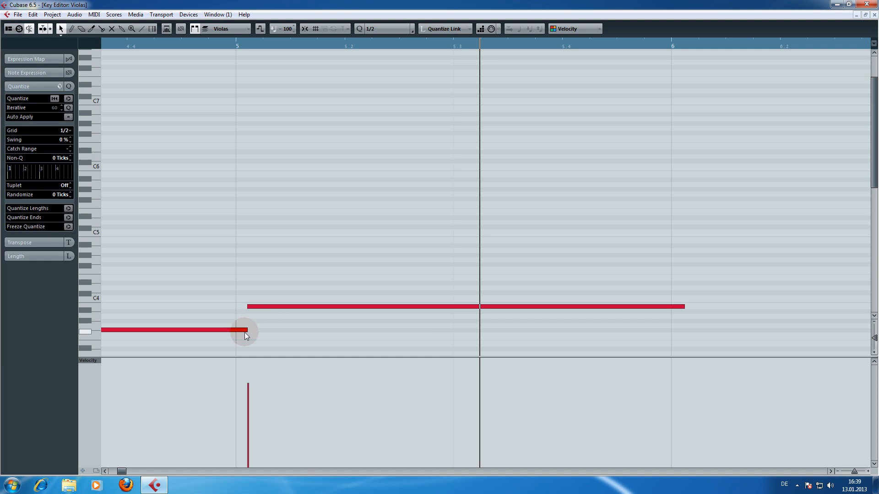
left_click_drag(247, 329, 239, 308)
left_click_drag(188, 268, 657, 209)
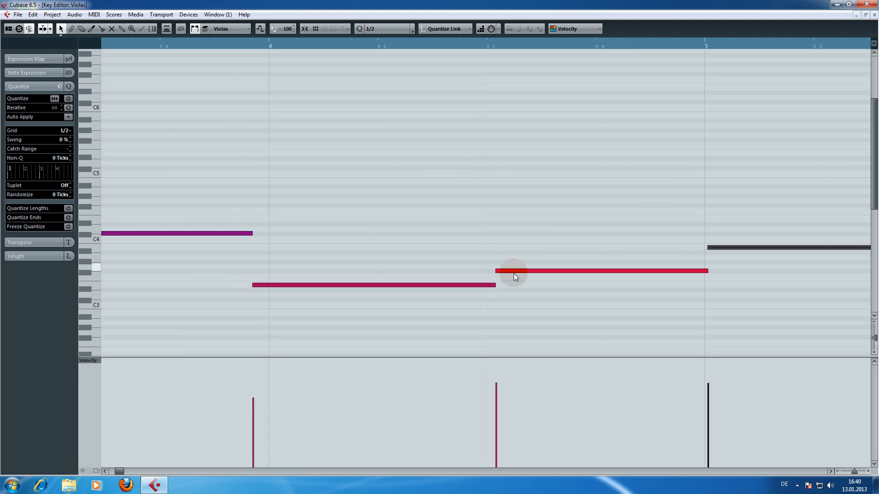
left_click_drag(252, 285, 273, 287)
left_click_drag(254, 235, 274, 235)
In the Violas part, move the note change at bar 3 to just after the line and start bar 2's note slightly earlier
left_click_drag(151, 281, 524, 282)
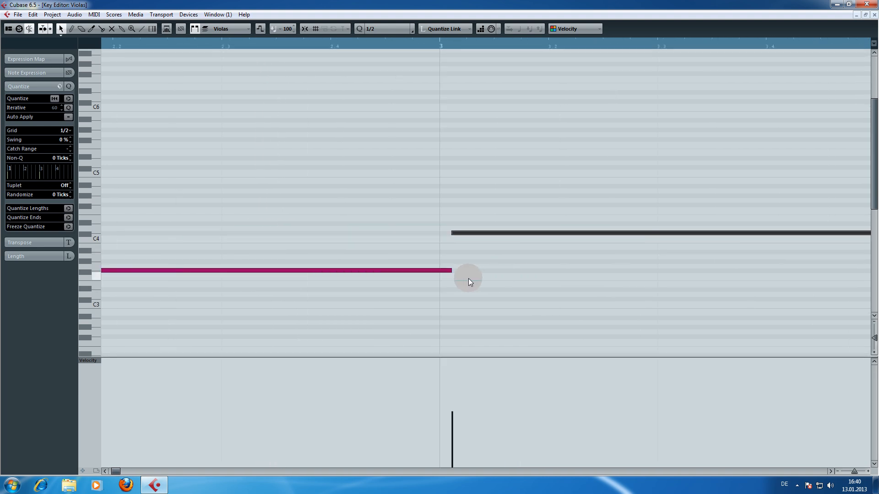
left_click_drag(448, 270, 442, 270)
left_click_drag(453, 233, 441, 232)
left_click_drag(222, 226, 583, 219)
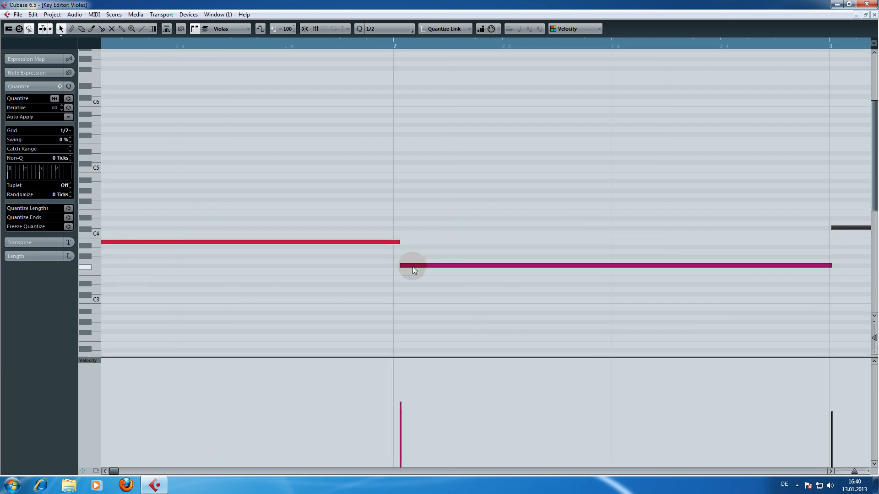
left_click_drag(401, 264, 399, 265)
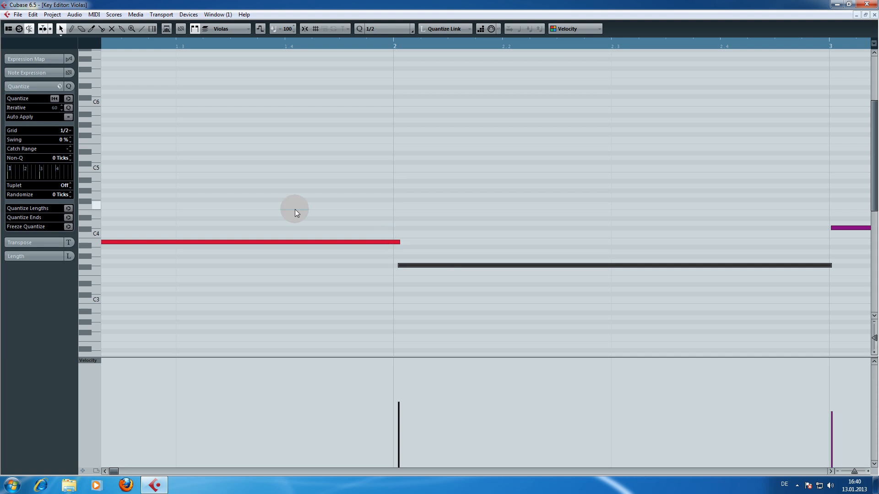
left_click_drag(366, 210, 545, 204)
left_click_drag(282, 199, 565, 185)
left_click_drag(247, 209, 312, 228)
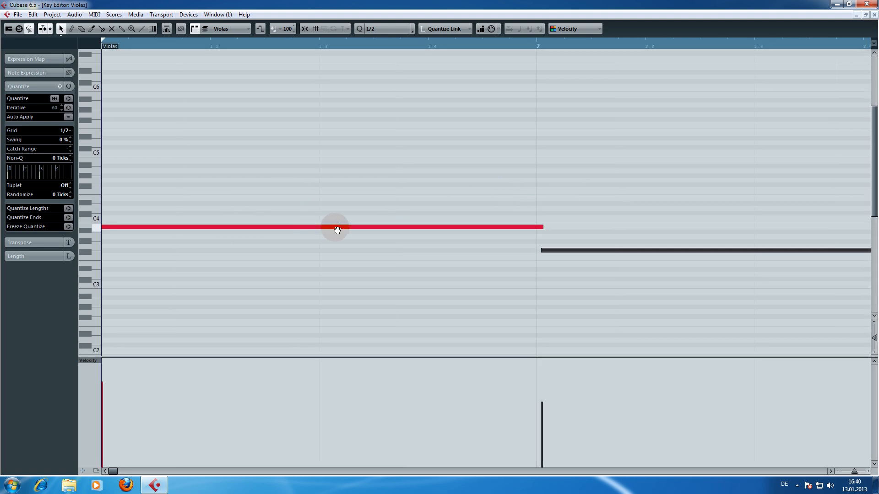
left_click(874, 15)
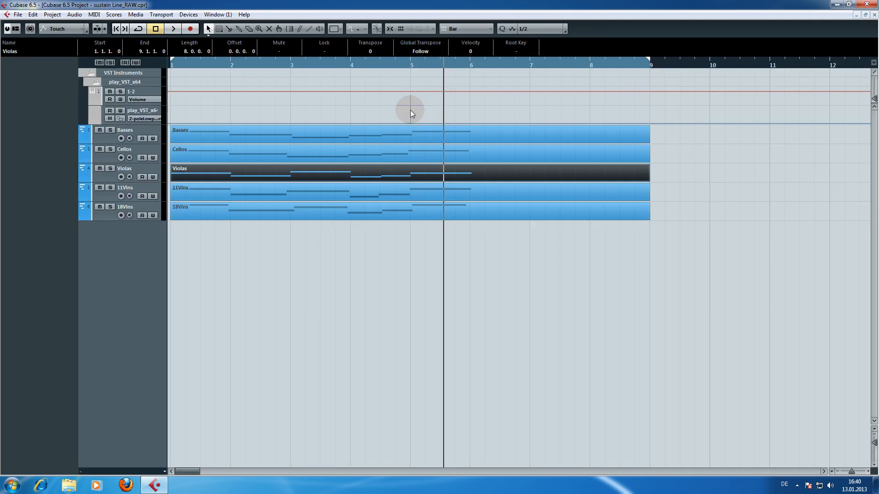
Replay the arrangement from just before bar 4 to check the adjusted transitions
left_click_drag(394, 64, 339, 68)
key("space")
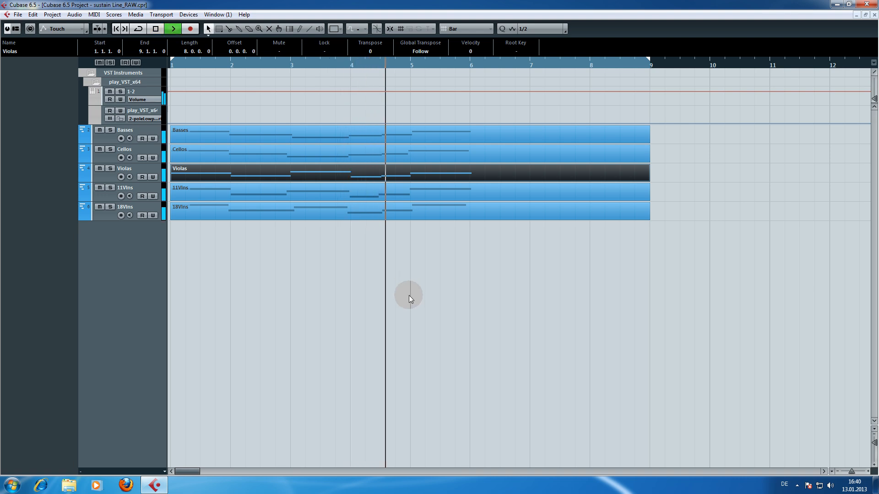
In the 11Vlns part, move the note change in the middle of bar 4 to just after beat 3
double_click(390, 196)
left_click_drag(240, 245, 509, 230)
left_click_drag(304, 235, 478, 214)
mouse_move(461, 255)
left_mouse_down()
mouse_move(477, 254)
mouse_move(470, 265)
mouse_move(473, 254)
left_mouse_up()
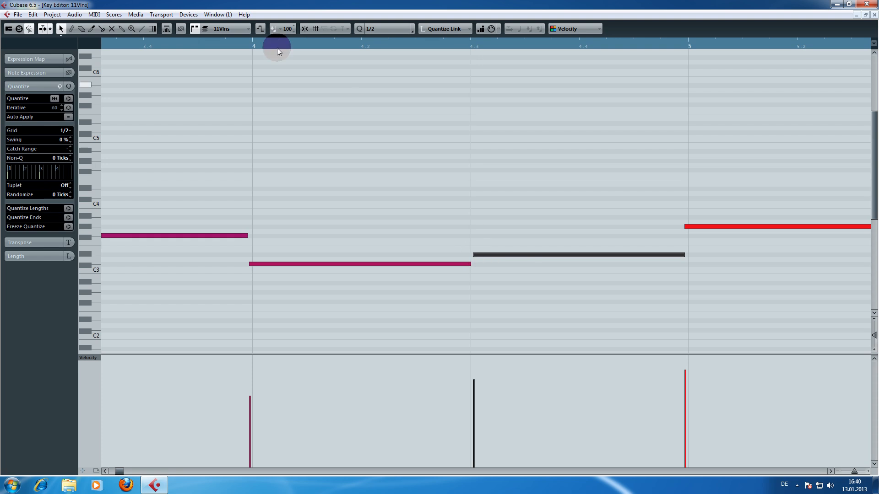
Play from the end of bar 3 into bar 5 to check the 11Vlns transitions
left_click(226, 43)
key("space")
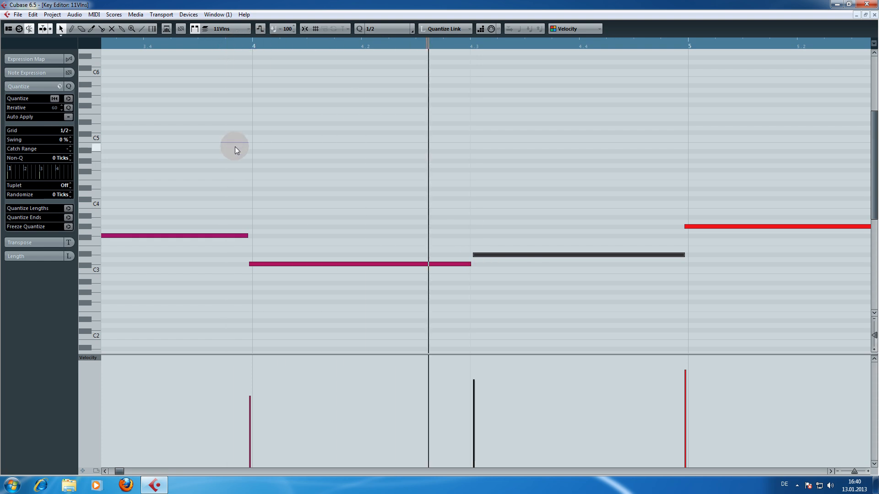
key("space")
In the 11Vlns part, start the bar 5 note just after the bar line and extend the preceding note toward it
left_click_drag(224, 241, 620, 243)
left_click_drag(469, 232, 472, 259)
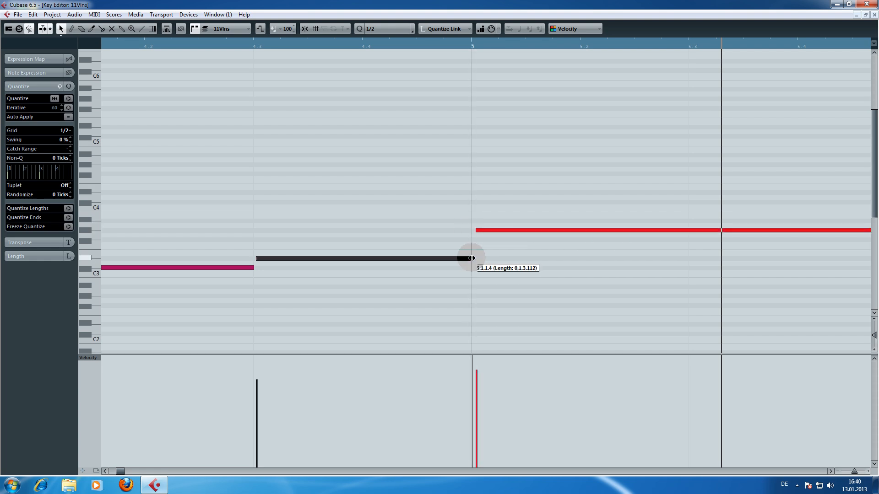
left_click(877, 15)
In the Cellos part, start the last note just after bar 5 and lengthen the preceding note to meet it
double_click(418, 153)
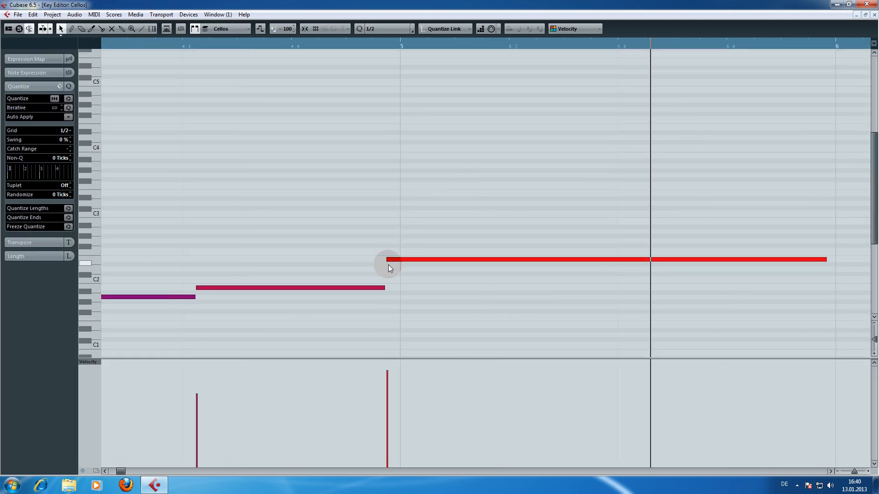
left_click_drag(388, 259, 405, 258)
left_click_drag(385, 288, 403, 288)
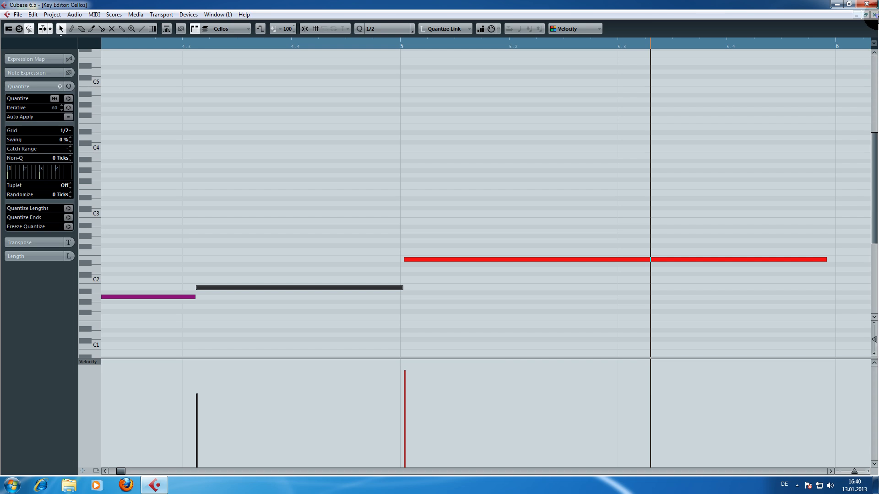
left_click(874, 14)
In the Basses part, shift the note change at bar 5 earlier, closer to the bar line
double_click(410, 133)
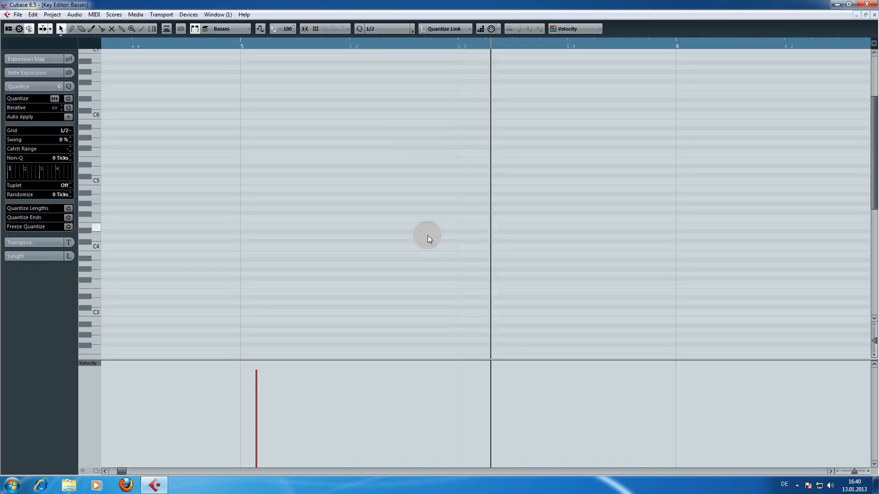
left_click_drag(379, 297, 367, 327)
left_click(874, 14)
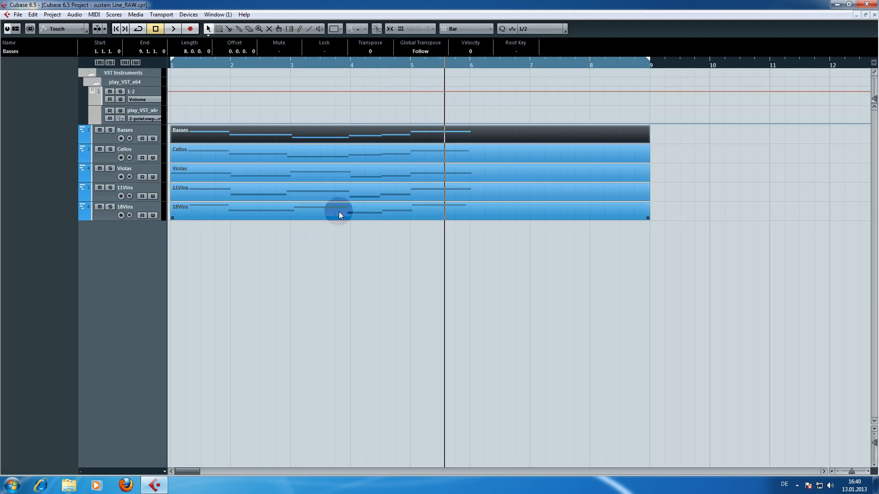
In the 11Vlns part, move the early note change before bar 3 later so it falls close to the bar line
double_click(306, 197)
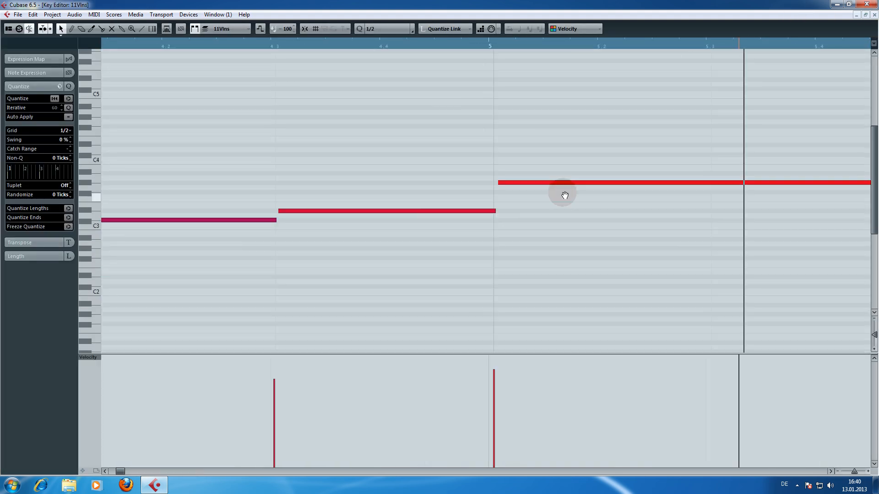
mouse_move(297, 217)
left_mouse_down()
mouse_move(561, 230)
mouse_move(542, 220)
left_mouse_up()
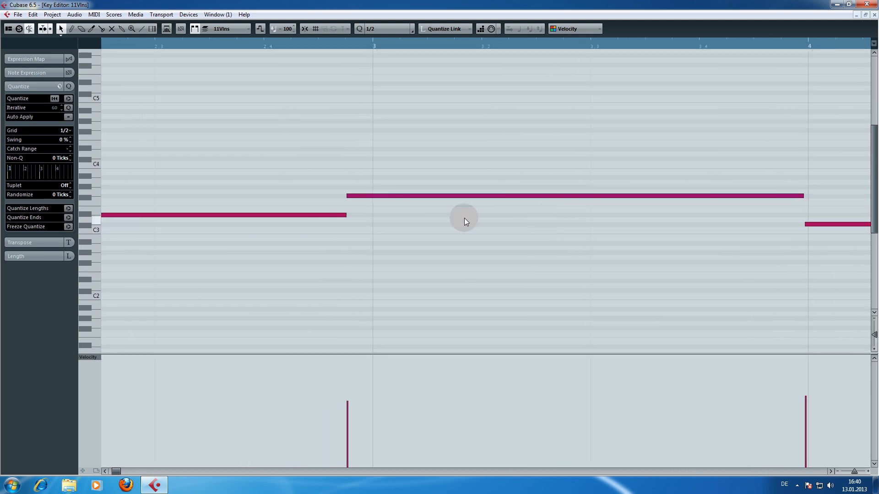
left_click_drag(350, 196, 383, 215)
left_click_drag(212, 177, 448, 181)
left_click_drag(300, 191, 553, 183)
left_click_drag(194, 171, 195, 169)
left_click(874, 15)
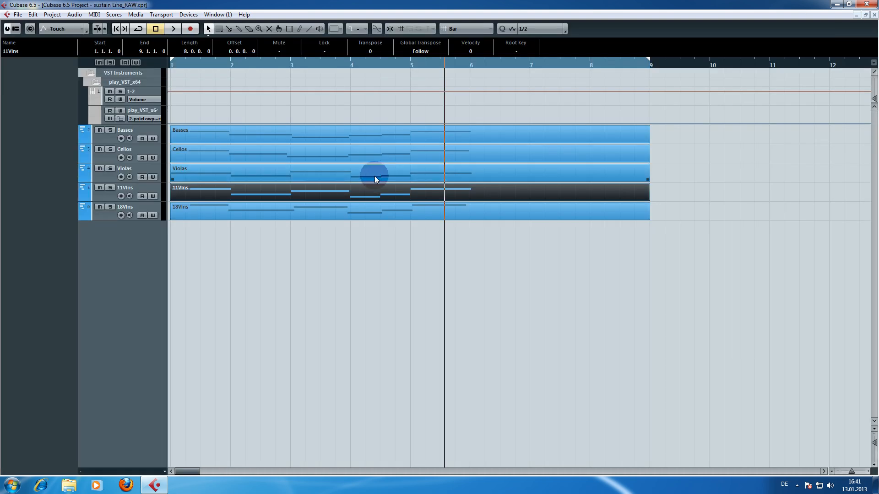
In the 18Vlns part, start the bar 4 note just before the bar line and extend the preceding note to meet it
double_click(313, 211)
left_click_drag(272, 268, 647, 207)
left_click_drag(275, 190, 576, 173)
left_click_drag(471, 273, 485, 273)
left_click_drag(469, 245, 484, 247)
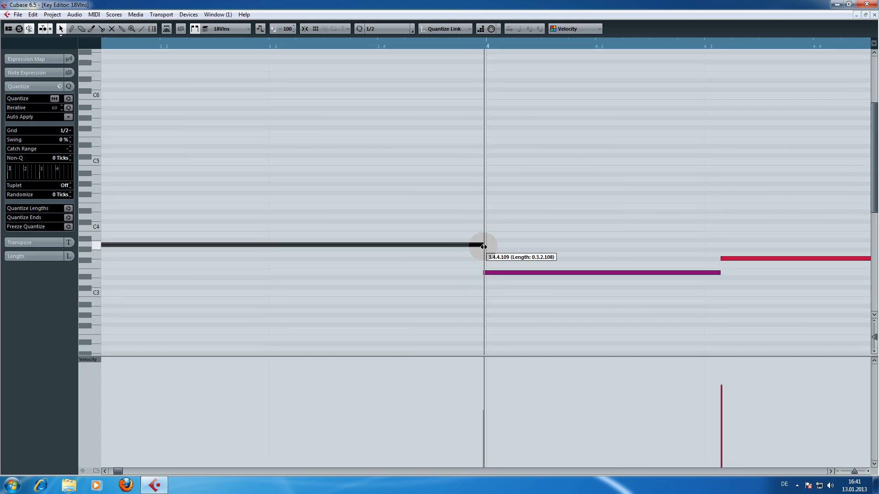
In the 18Vlns part, move the note change at bar 3 to just after its line and the bar 2 change closer before its line
left_click_drag(286, 192, 566, 178)
left_click_drag(369, 241, 342, 228)
left_click_drag(251, 183, 661, 179)
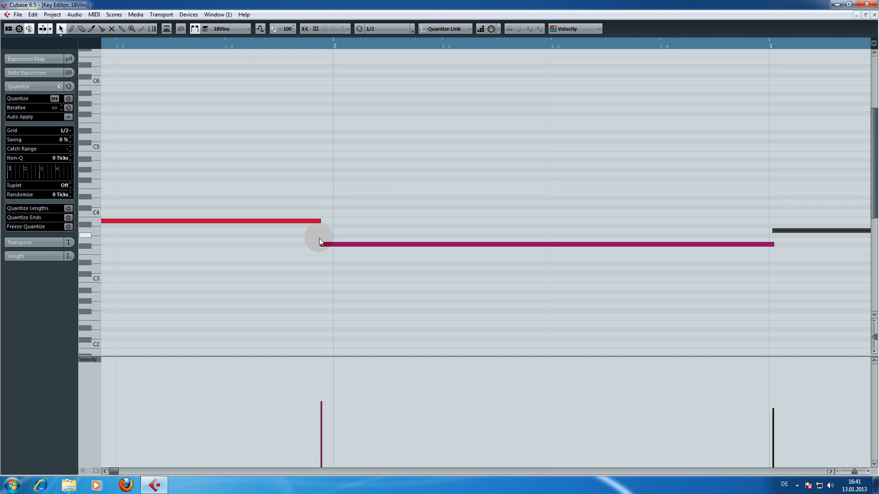
left_click_drag(321, 244, 325, 220)
left_click_drag(262, 173, 628, 176)
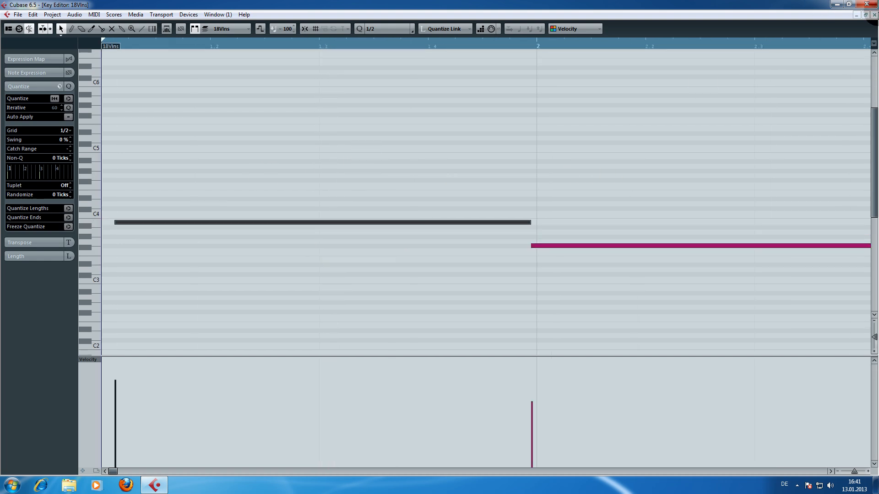
left_click(874, 14)
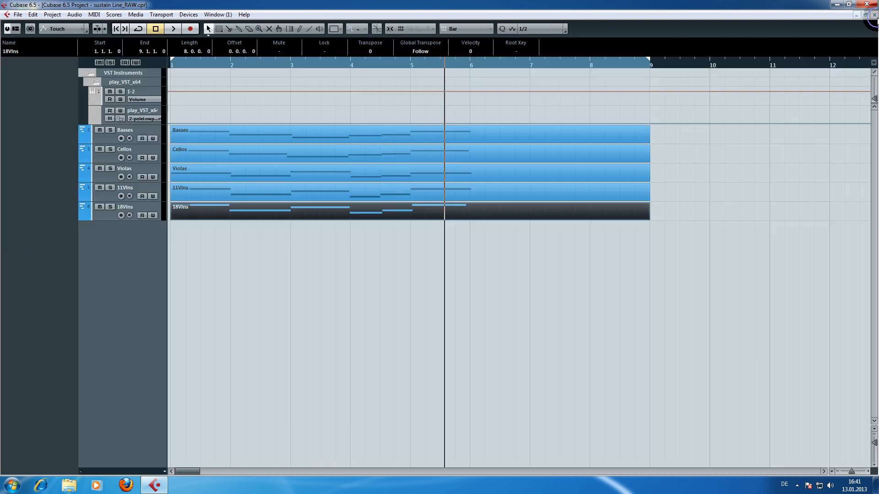
In the Cellos part, start the mid-bar 4 note just after beat 3 and shorten the preceding note
double_click(300, 157)
left_click_drag(271, 205, 500, 183)
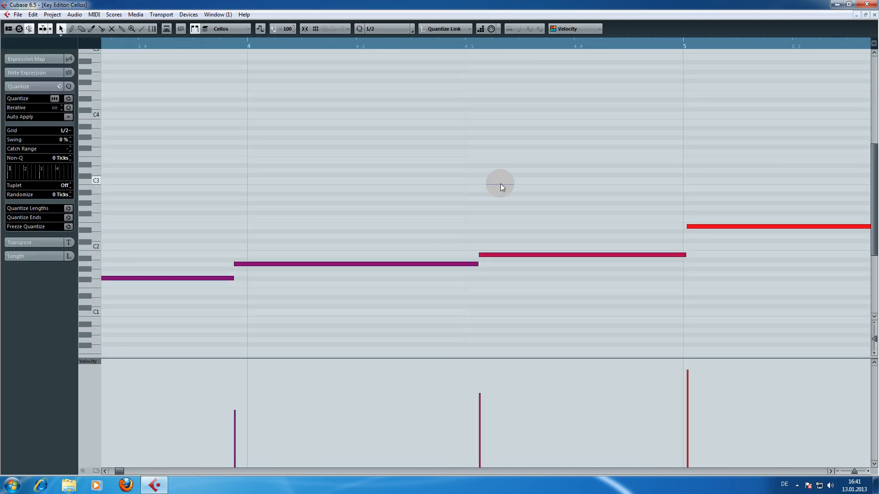
mouse_move(478, 263)
left_mouse_down()
mouse_move(468, 263)
mouse_move(478, 254)
mouse_move(471, 254)
left_mouse_up()
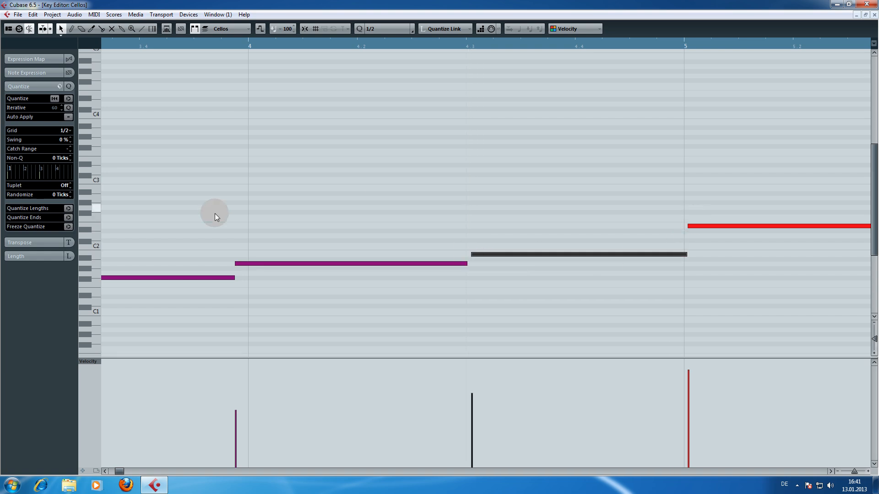
Examine the note transitions in the Cellos part from bar 4 back to bar 1, and return to the project overview
left_click_drag(237, 265, 243, 278)
left_click_drag(191, 234, 524, 216)
left_click_drag(268, 216, 475, 215)
left_click_drag(334, 260, 353, 237)
left_click_drag(247, 239, 498, 236)
left_click_drag(279, 238, 289, 207)
left_click_drag(223, 218, 443, 270)
left_click_drag(208, 237, 433, 227)
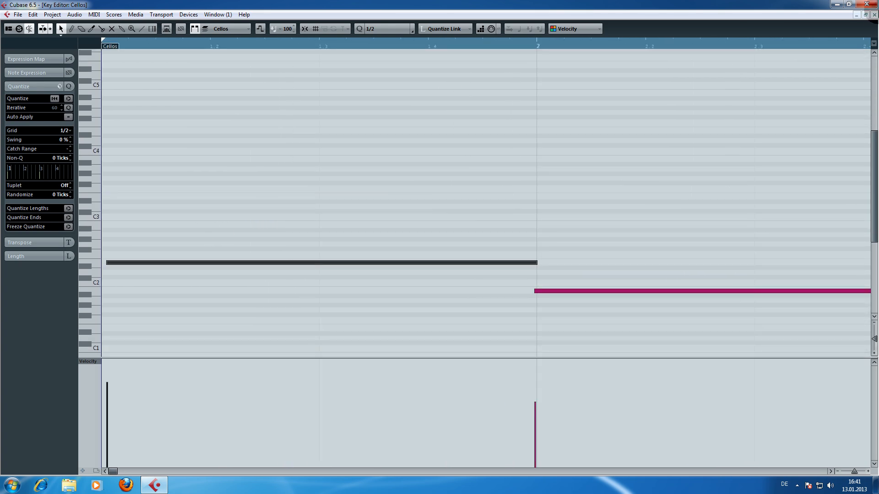
left_click(874, 15)
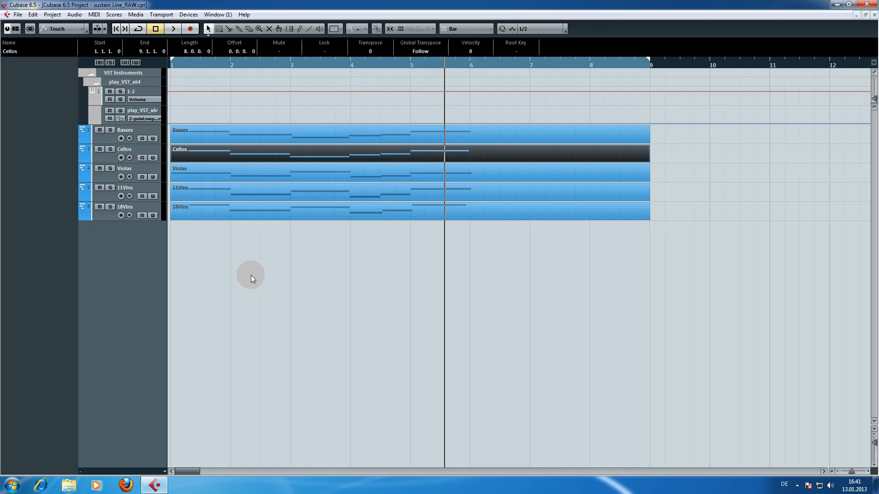
Play the full arrangement from bar 1 through the end of the notes near bar 6 and stop
left_click_drag(235, 66, 141, 68)
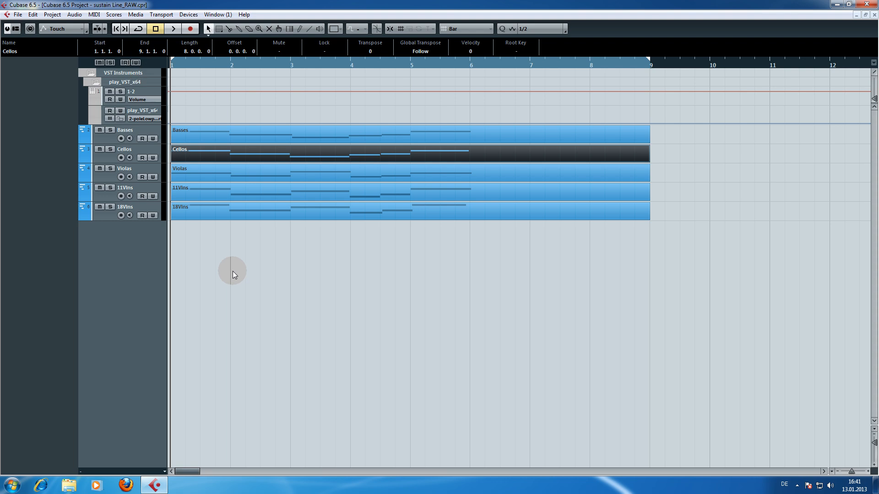
key("space")
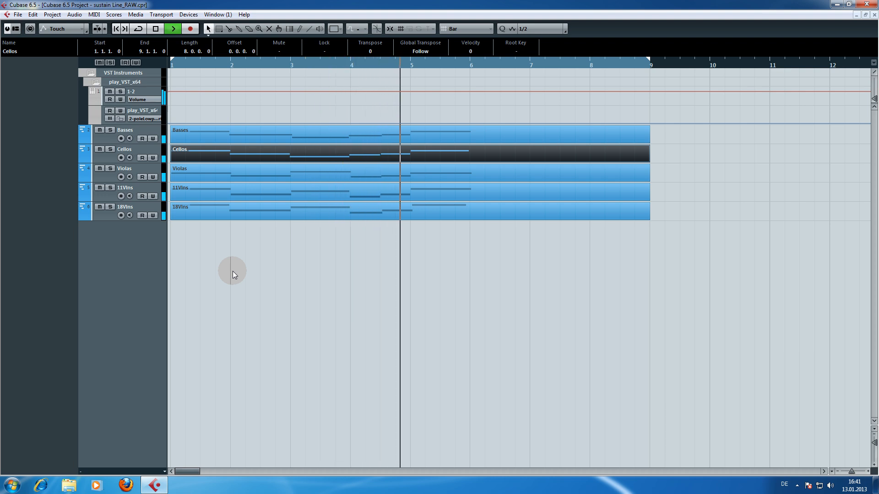
key("space")
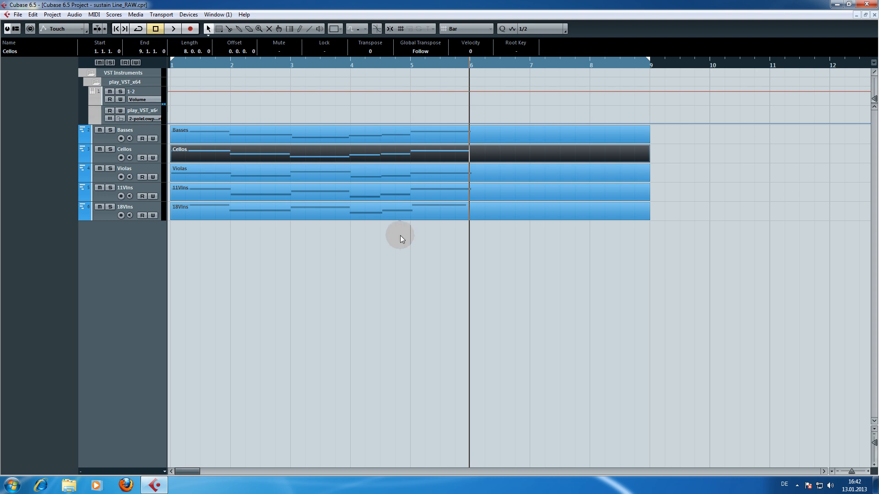
Replay the passage from shortly before bar 4 to the end of the notes, and return the playback position to bar 1
left_click(375, 64)
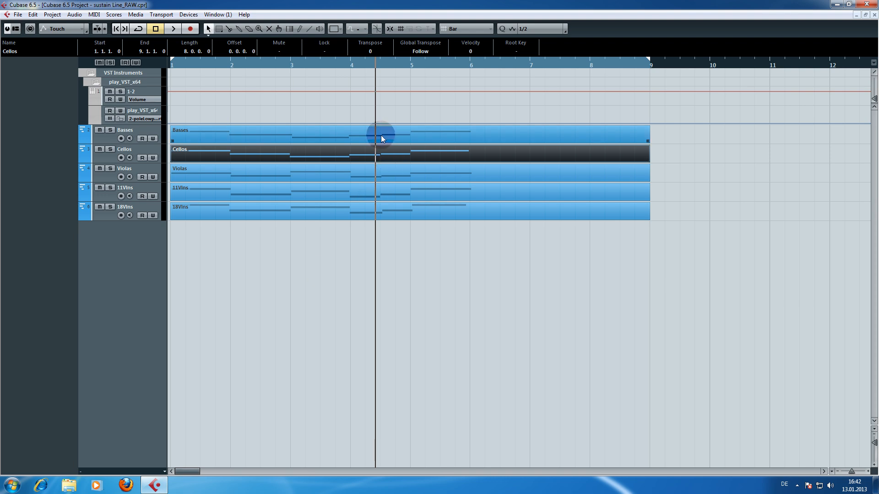
left_click_drag(350, 70, 330, 64)
key("space")
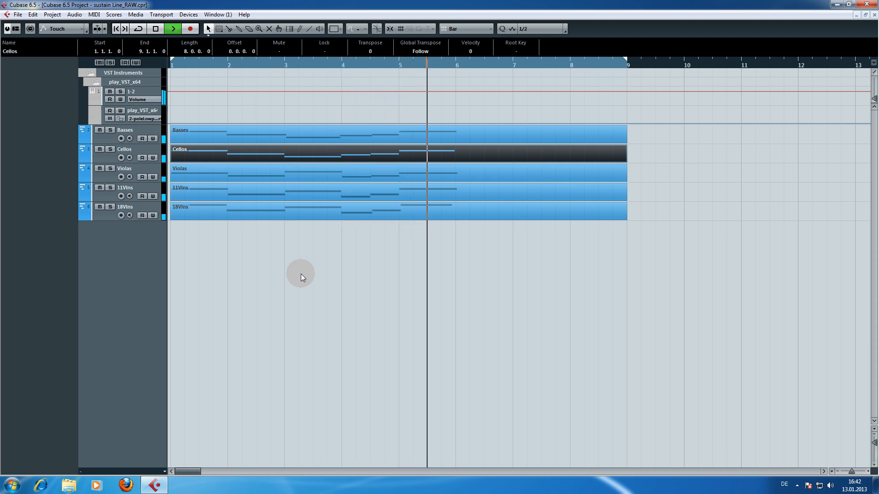
key("space")
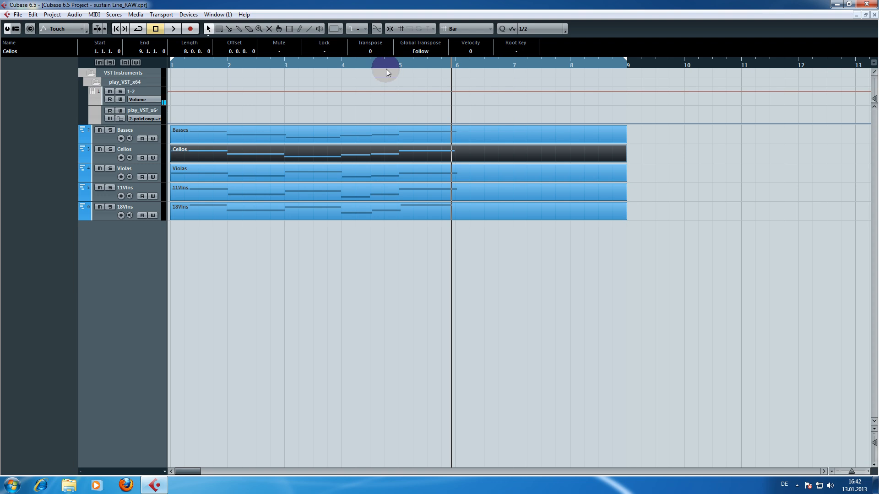
left_click_drag(382, 65, 171, 66)
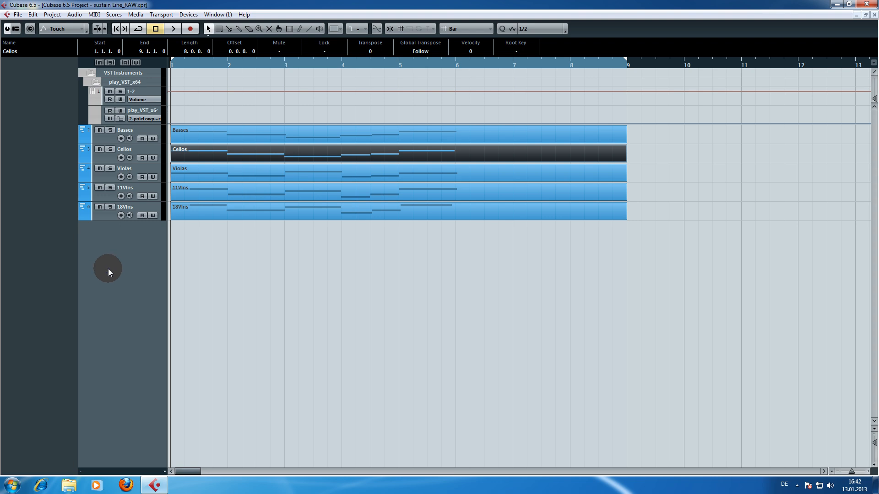
On the Basses track, assign CC 1 (Modulation) to the first quick control and CC 11 (Expression) to the second
left_click(147, 149)
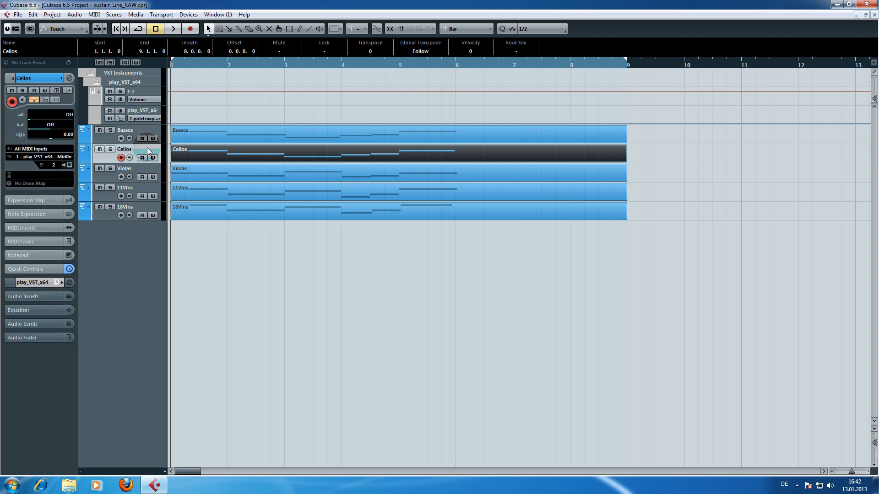
left_click(149, 131)
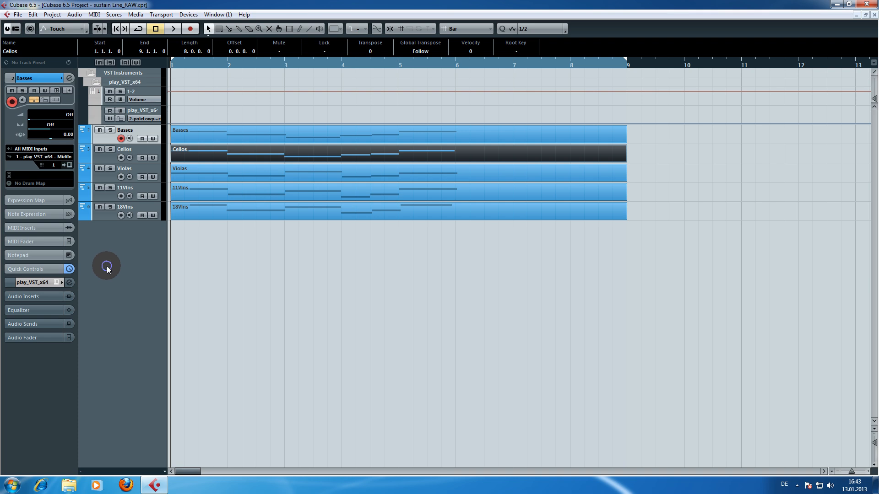
left_click(54, 272)
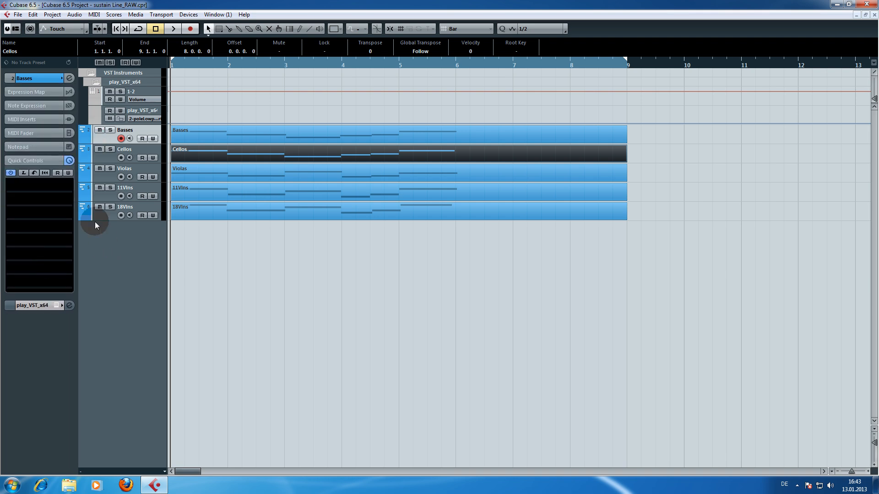
left_click(29, 183)
left_click(15, 299)
double_click(39, 306)
left_click(27, 198)
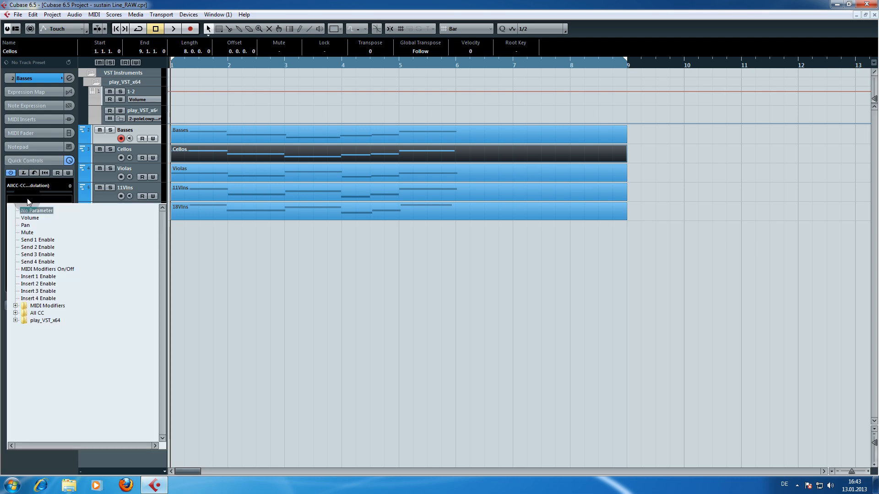
left_click(15, 313)
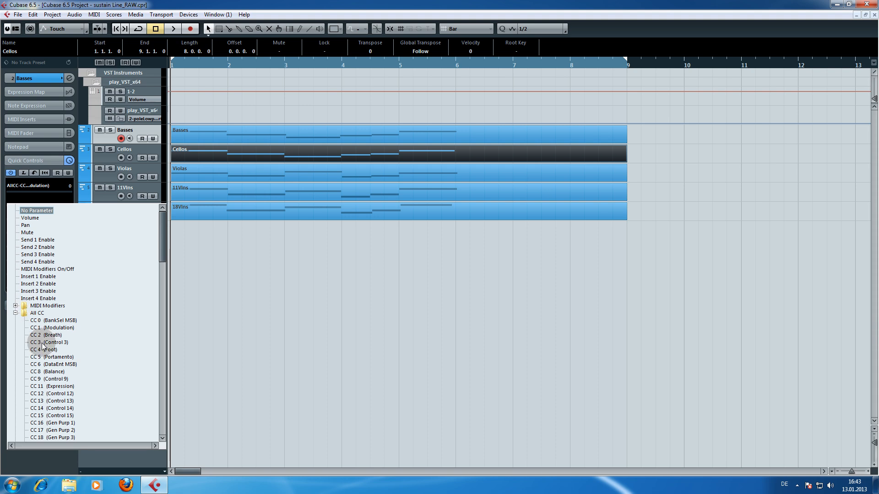
double_click(45, 388)
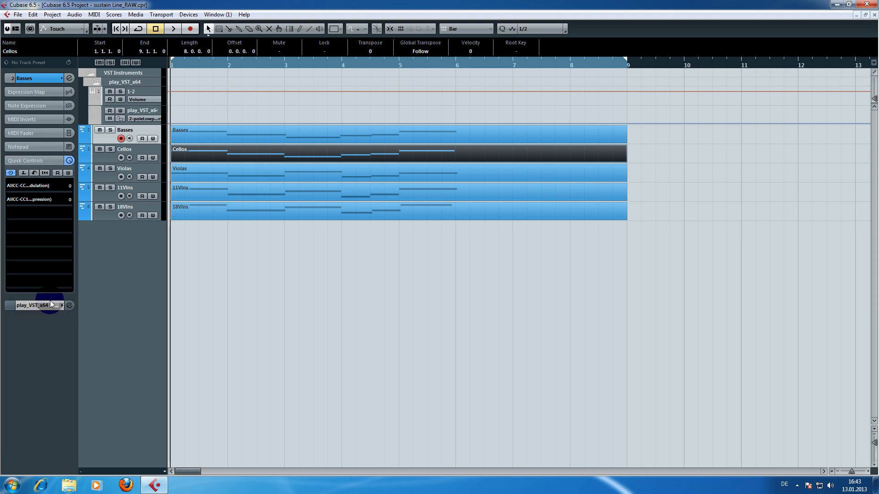
On the Cellos track, assign CC 1 (Modulation) to the first quick control and CC 11 (Expression) to the second
left_click(105, 161)
left_click(31, 187)
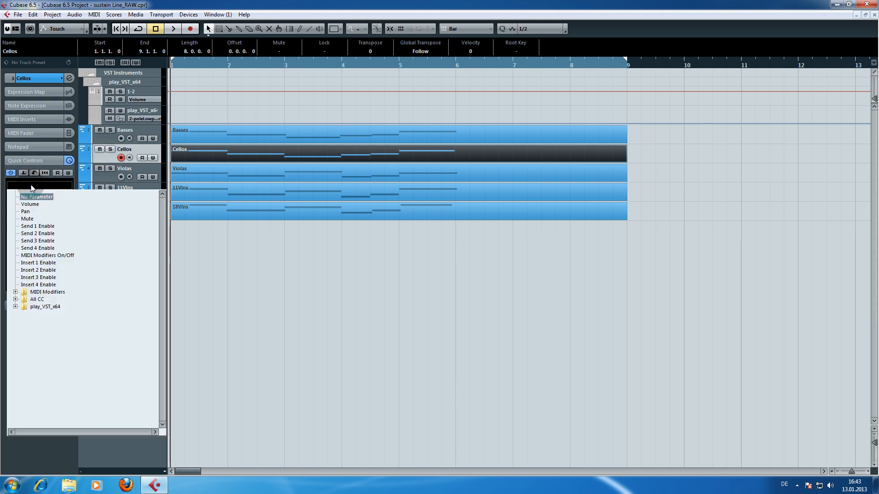
double_click(30, 300)
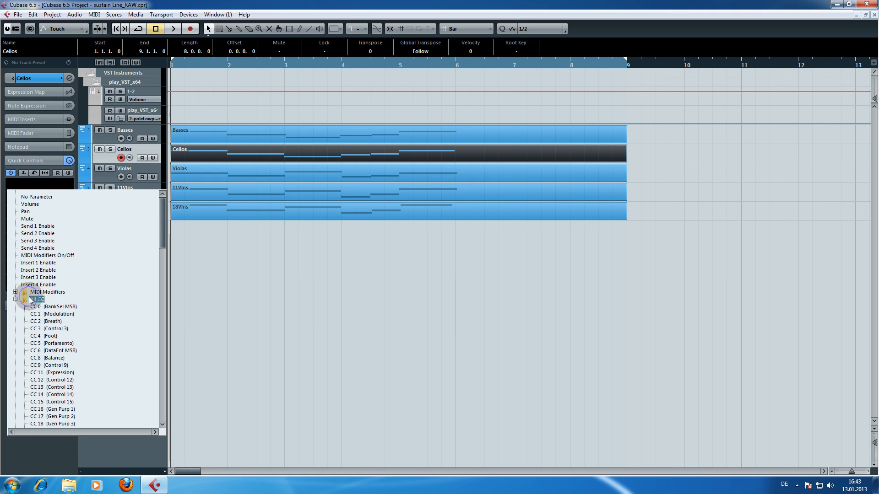
double_click(45, 314)
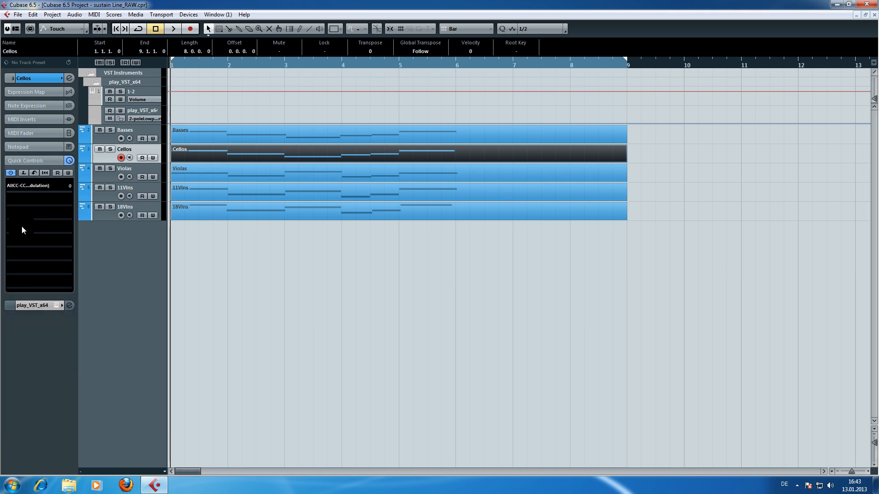
left_click(20, 200)
double_click(36, 313)
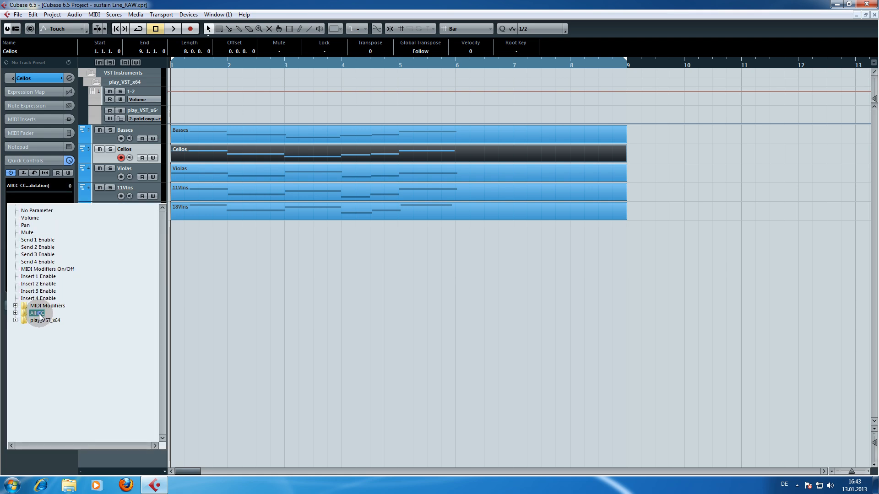
double_click(55, 386)
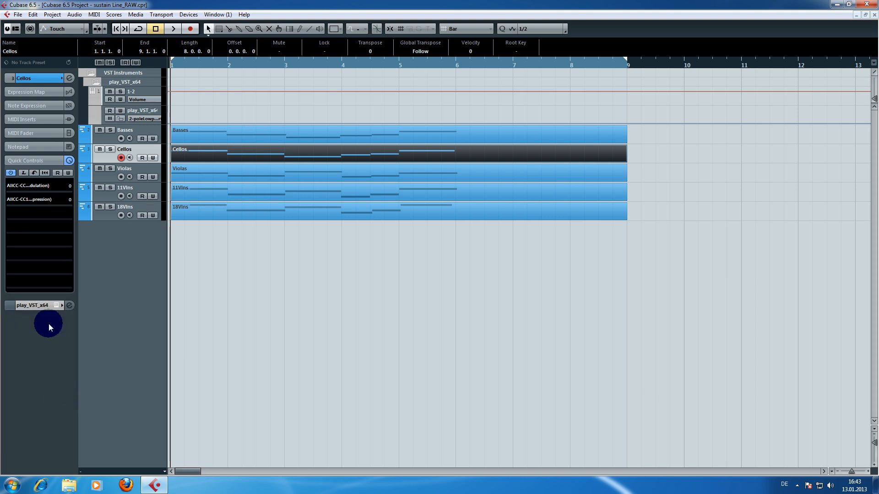
On the Violas track, assign CC 1 (Modulation) to the first quick control and CC 11 (Expression) to the second
left_click(104, 182)
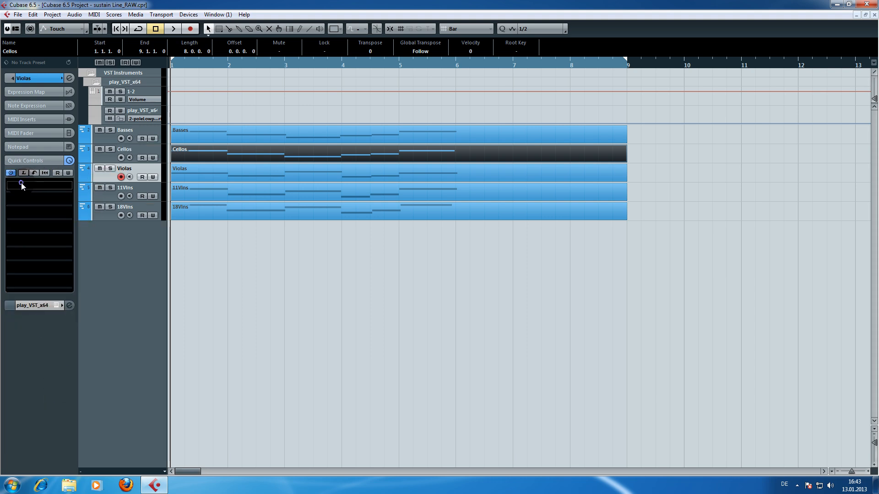
left_click(27, 186)
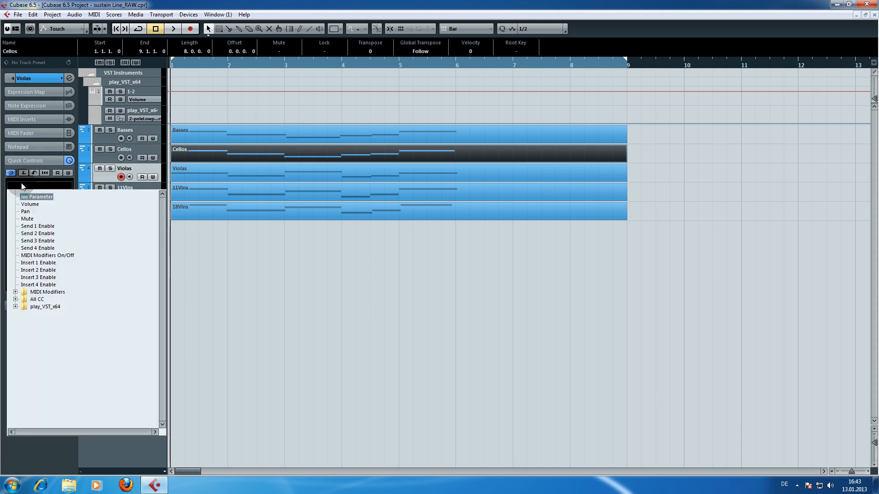
double_click(28, 300)
double_click(41, 314)
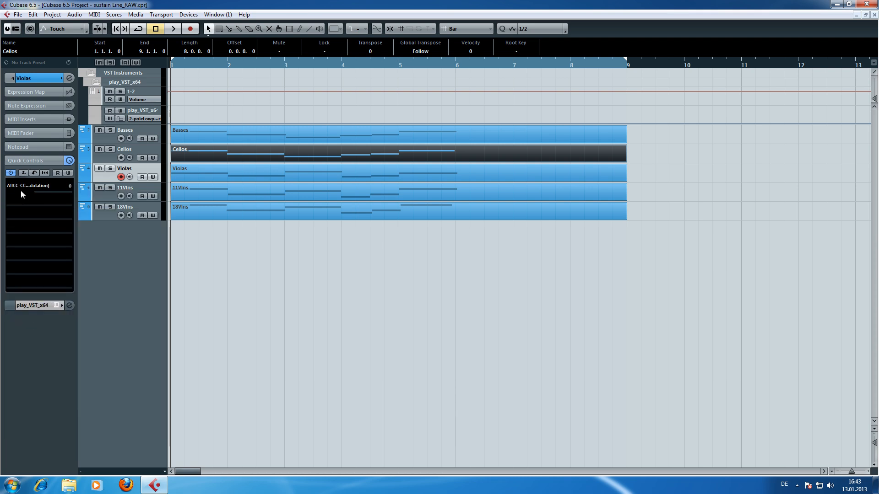
left_click(19, 197)
double_click(28, 314)
double_click(51, 386)
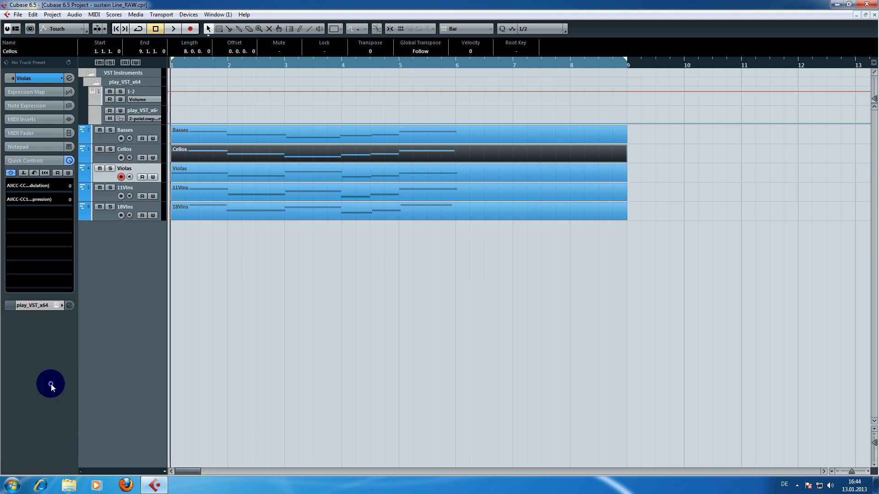
On the 11Vlns track, assign CC 1 (Modulation) to the first quick control and CC 11 (Expression) to the second
left_click(111, 196)
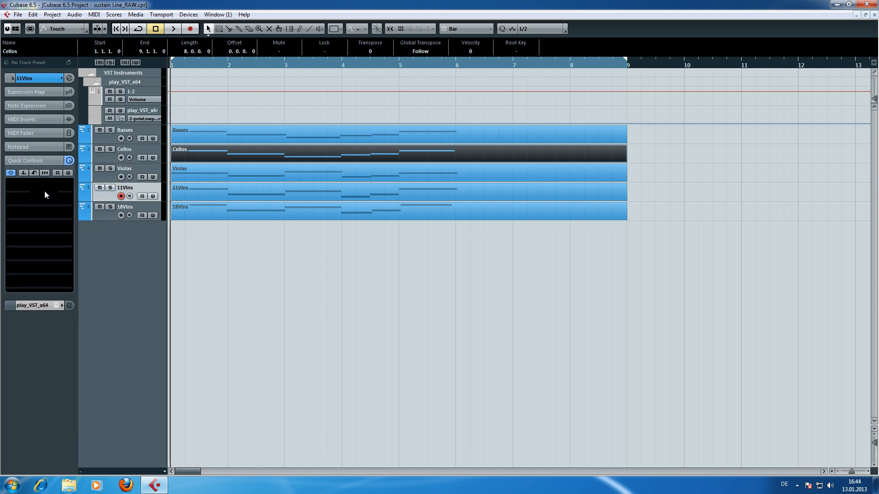
left_click(20, 183)
double_click(36, 299)
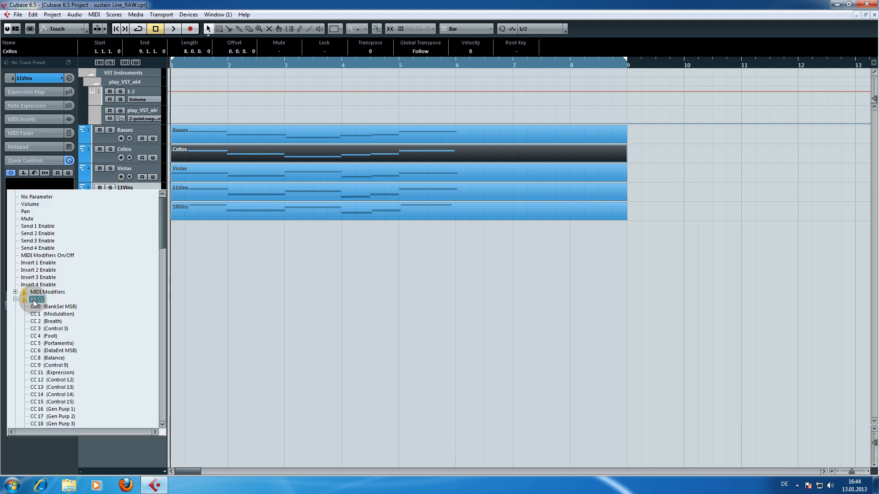
double_click(41, 314)
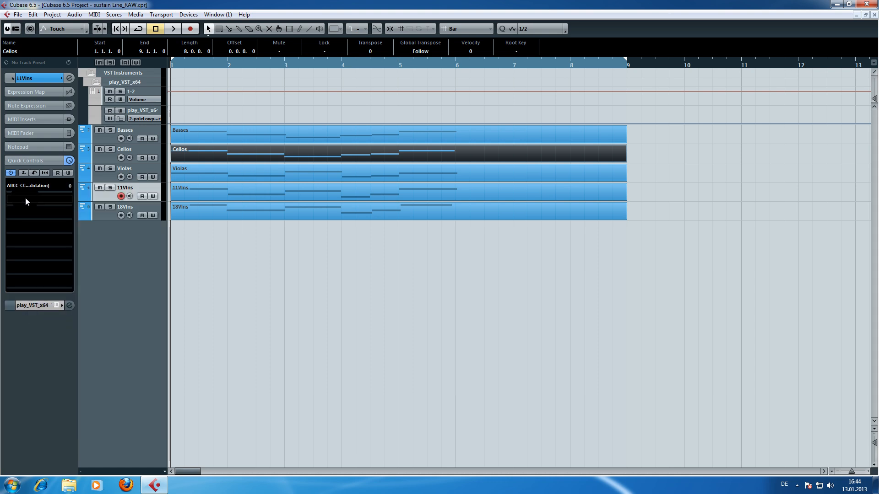
left_click(18, 200)
left_click(31, 314)
double_click(31, 316)
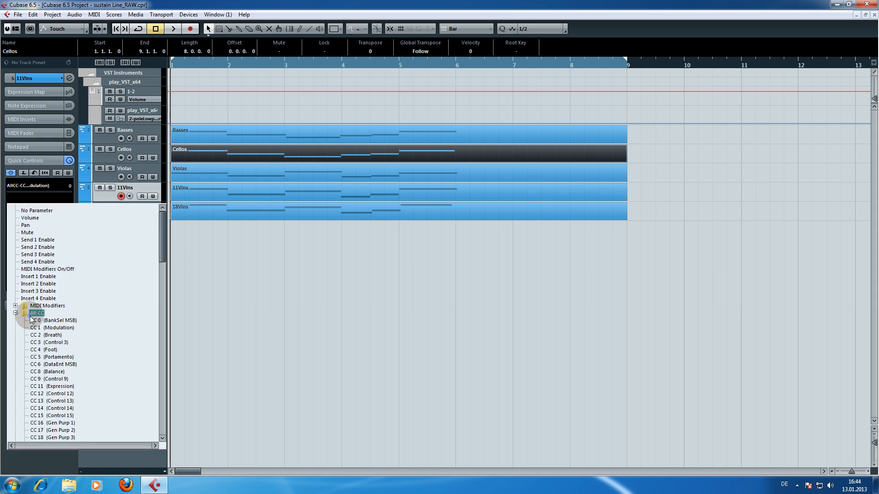
double_click(62, 387)
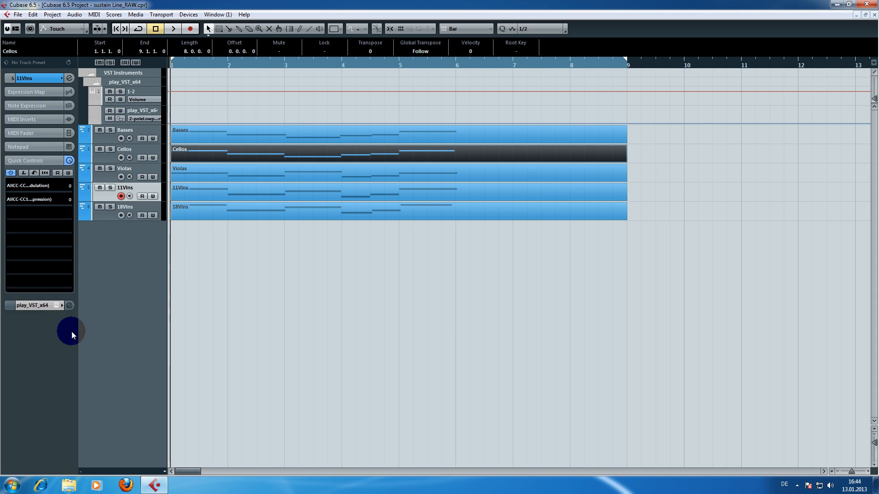
Assign CC 1 (Modulation) and CC 11 (Expression) to the first two quick controls of the 18Vlns track and deselect the Cellos part
left_click(104, 216)
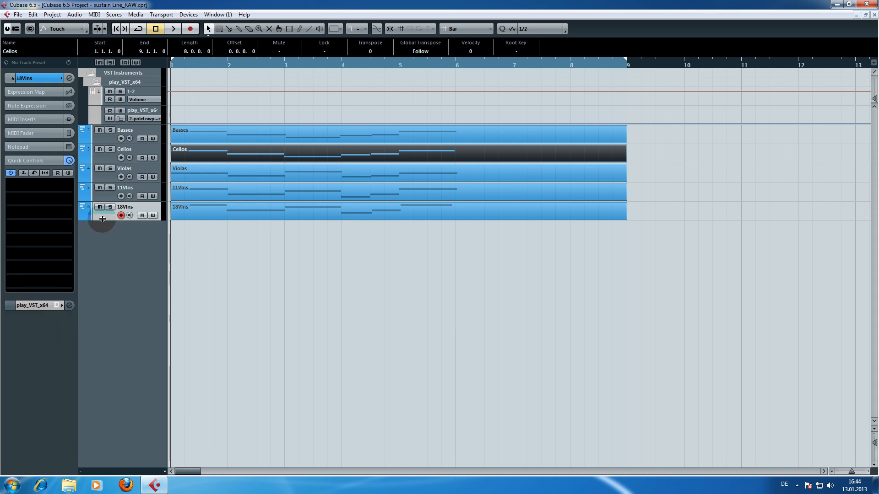
left_click(22, 186)
double_click(32, 301)
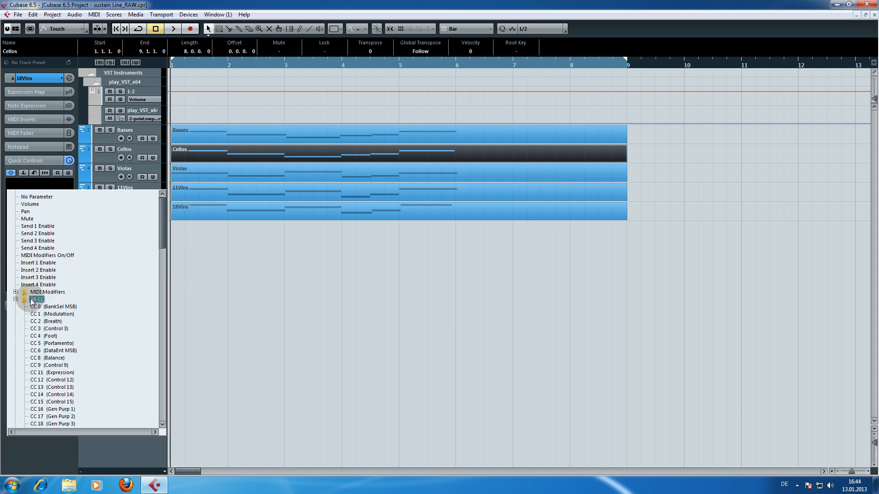
double_click(46, 314)
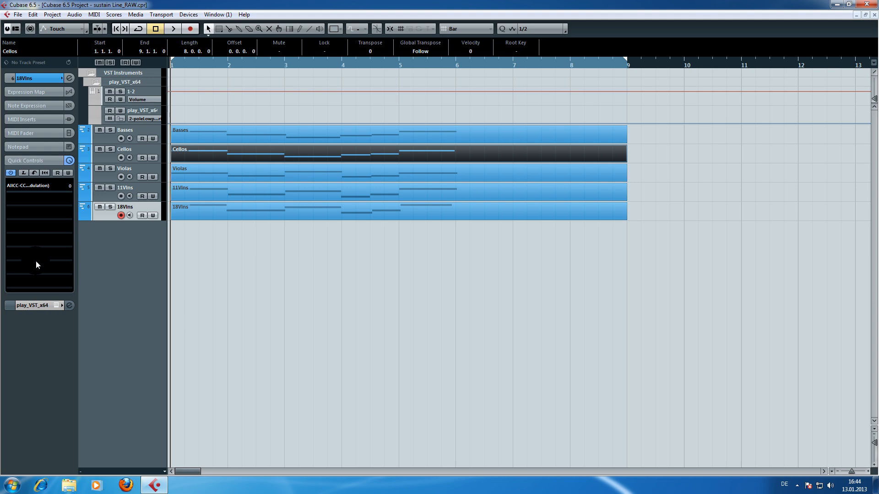
left_click(16, 198)
double_click(38, 315)
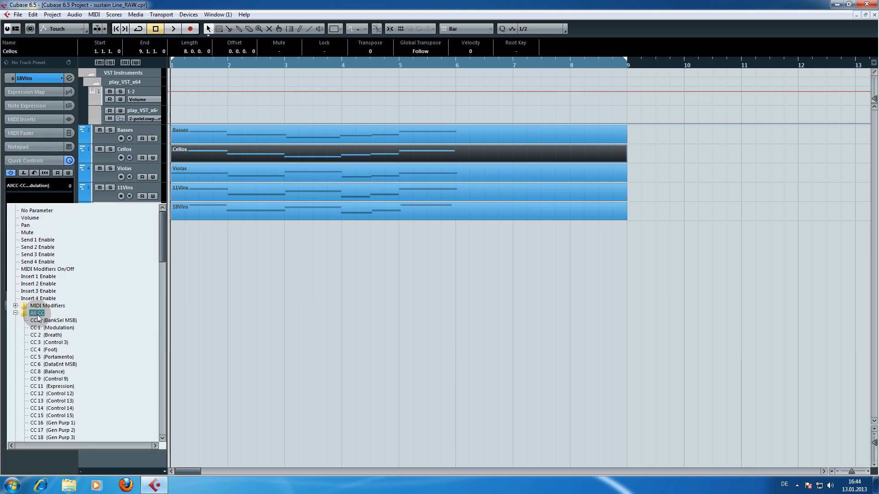
double_click(64, 386)
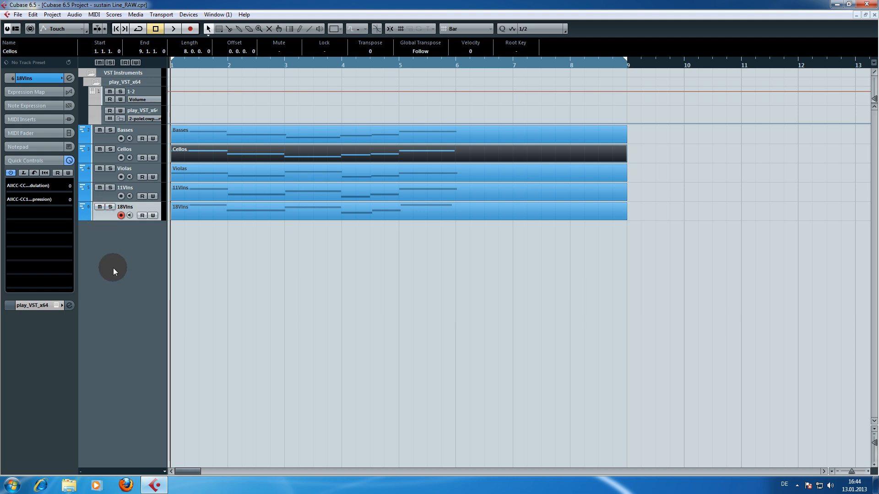
left_click(188, 263)
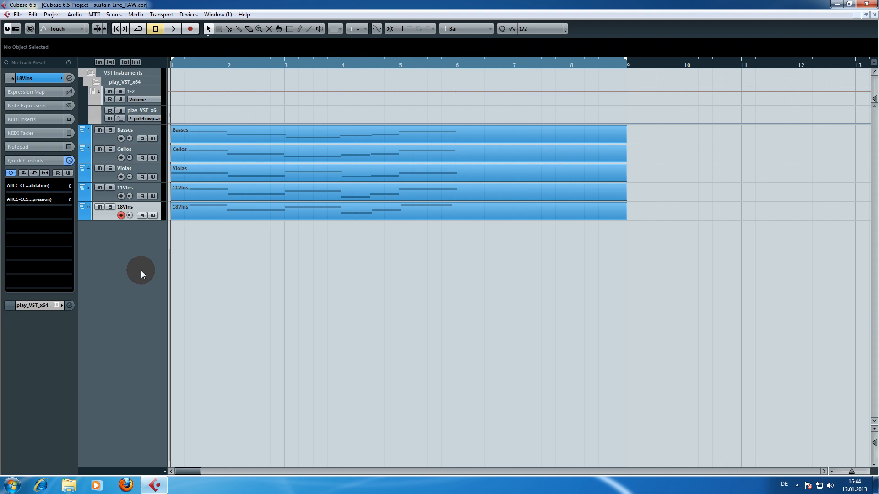
Select the Basses track, set its Expression quick control to about 94 and solo the track
left_click(109, 138)
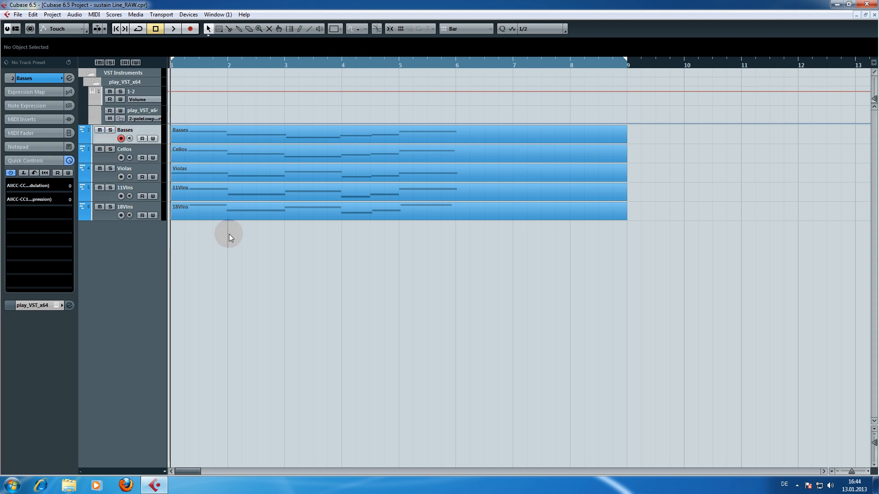
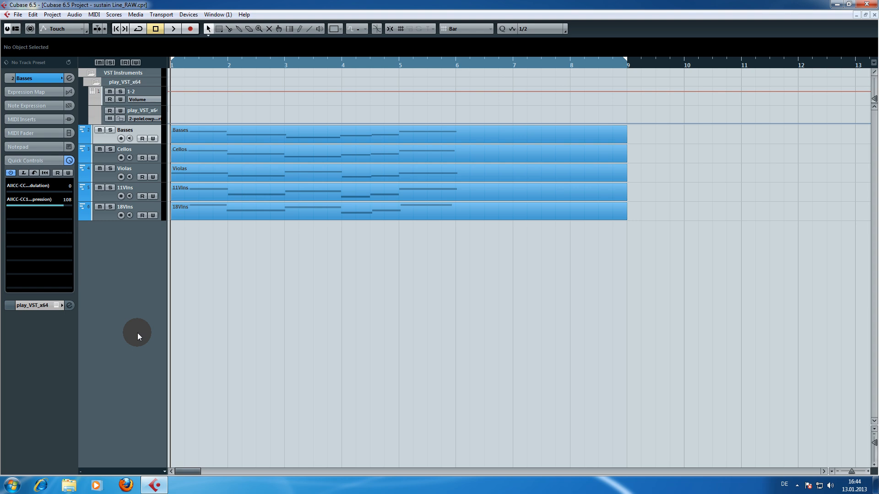
left_click_drag(47, 207, 44, 208)
left_click(110, 131)
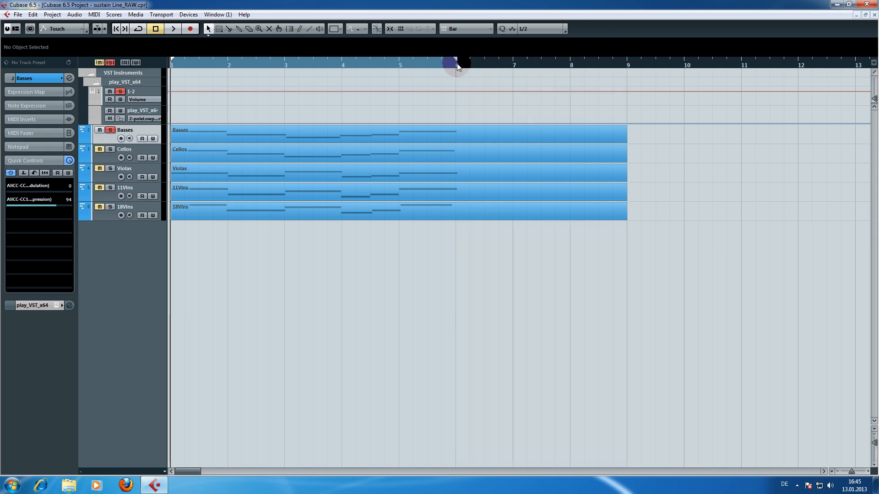
Show the Transport panel, turn on cycle playback and close the panel again
left_click(161, 14)
left_click(173, 24)
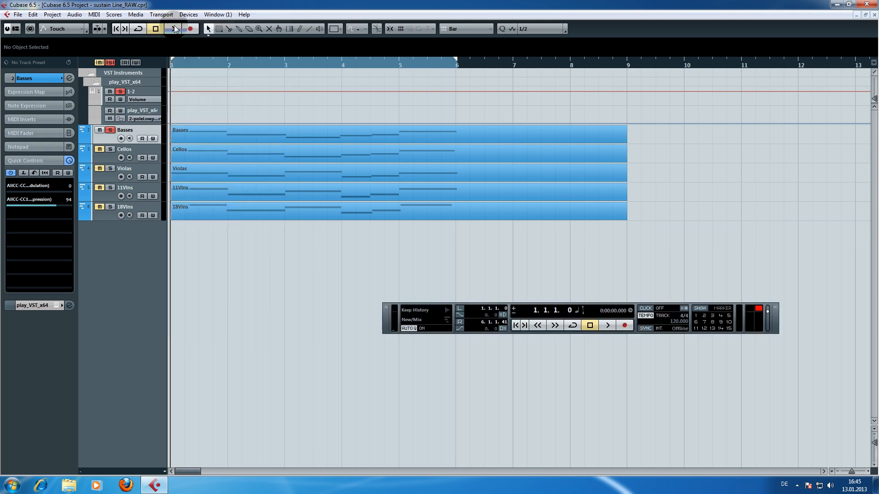
left_click(572, 326)
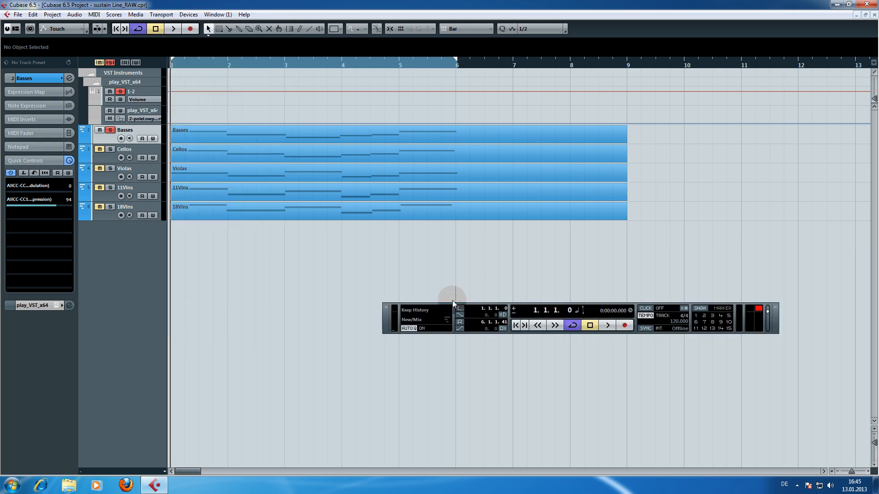
left_click(386, 306)
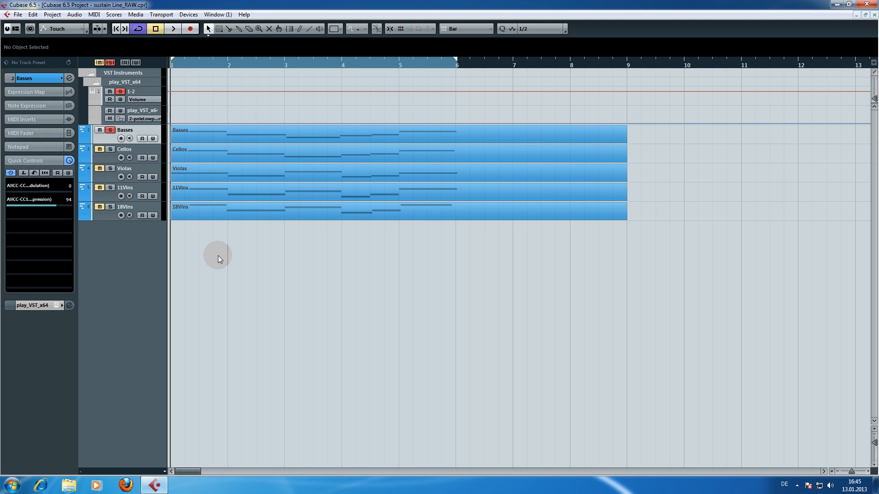
Play the opening of the soloed Basses with the Expression control at 114 and return the playhead to bar 1
key("space")
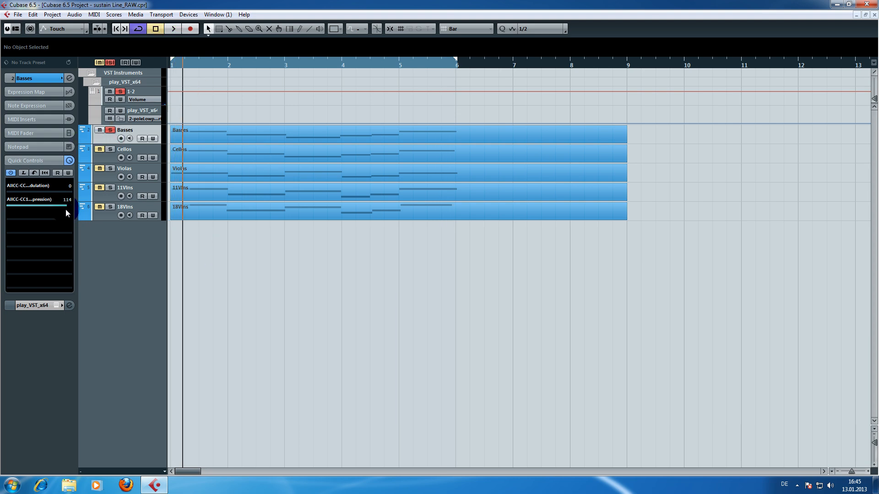
left_click(113, 265)
left_click_drag(182, 65, 149, 67)
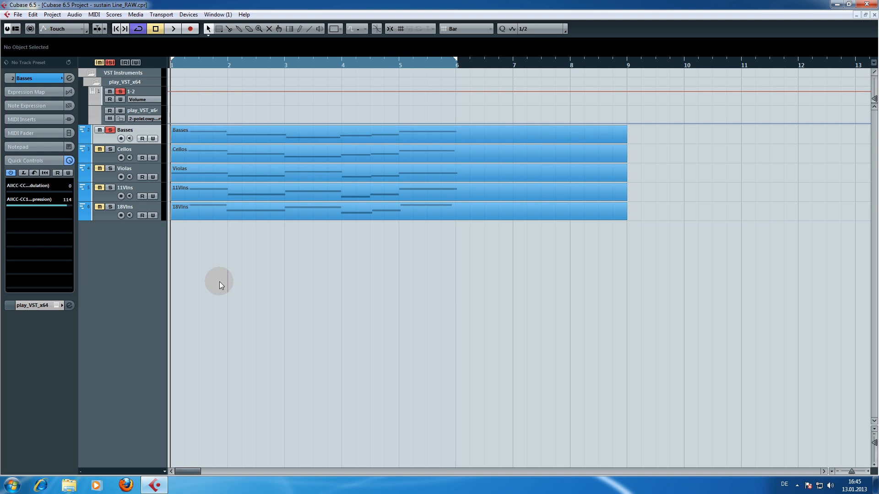
Check the final Basses note by moving the playhead close to bar 5, and return it to bar 1
left_click(399, 68)
left_click(411, 138)
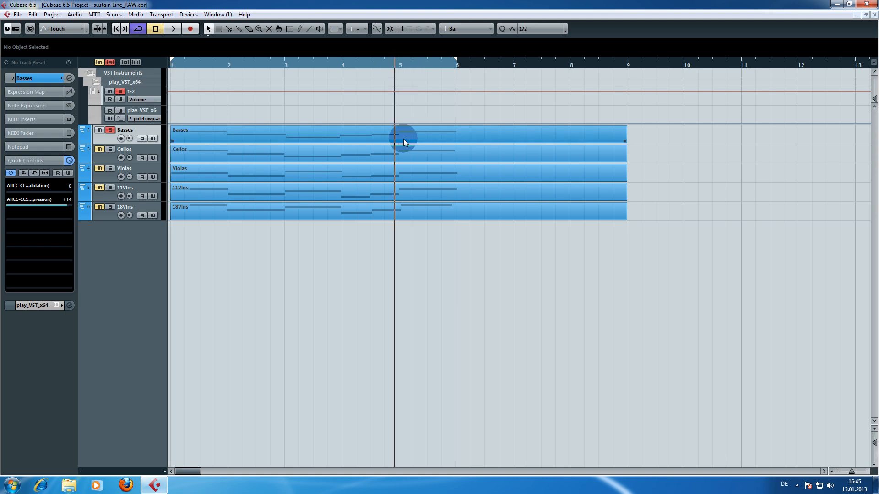
left_click(399, 64)
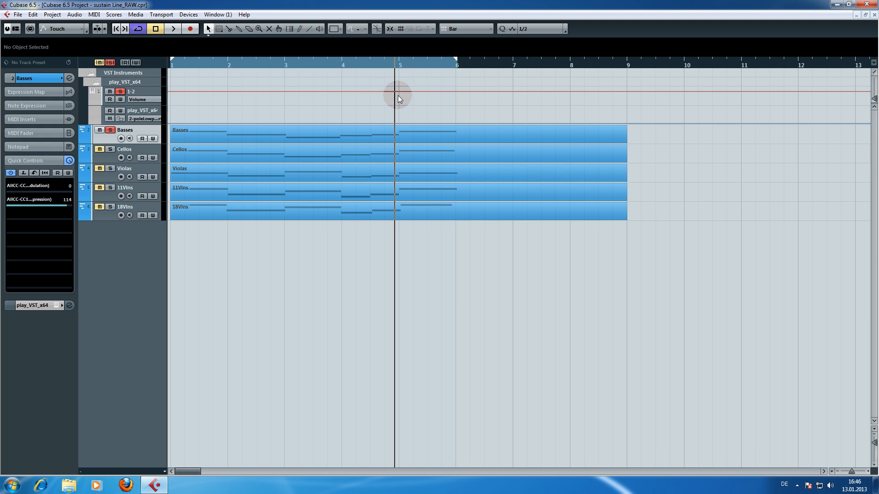
left_click_drag(277, 65, 150, 66)
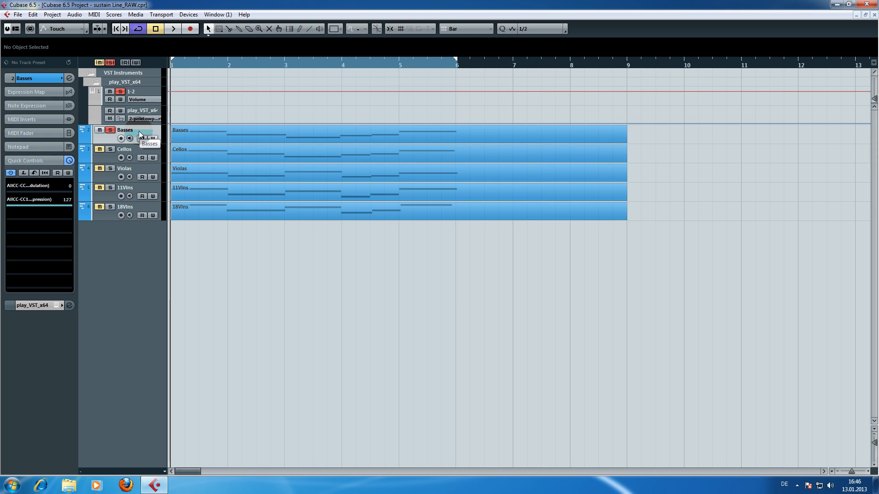
Enable automation read and write on Basses, record an Expression pass over the cycle range and return the playhead to bar 1
left_click(121, 139)
left_click(154, 139)
key("space")
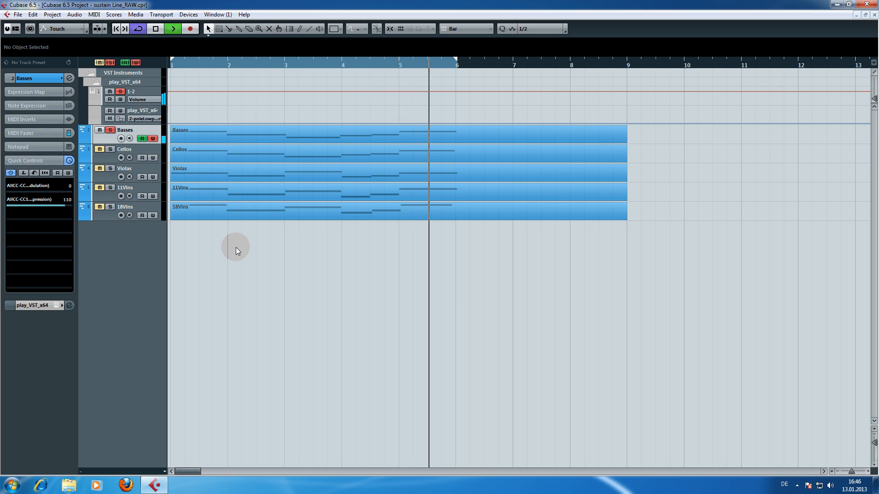
key("space")
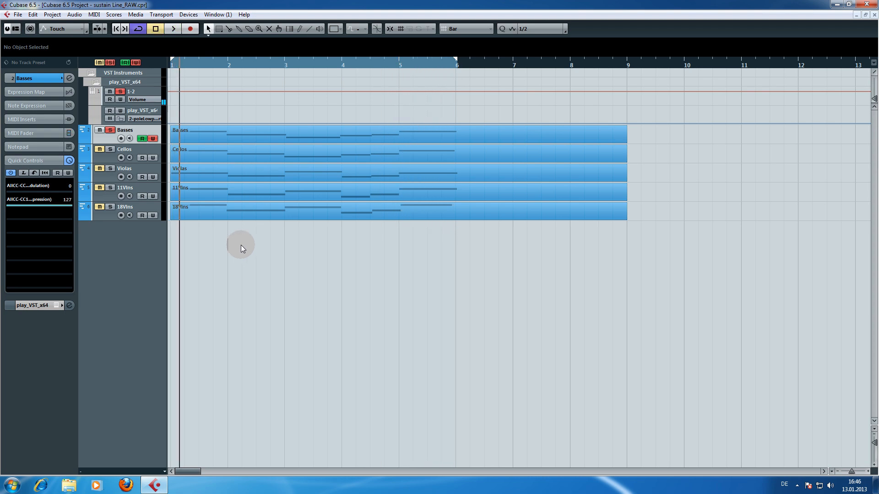
left_click_drag(187, 65, 163, 59)
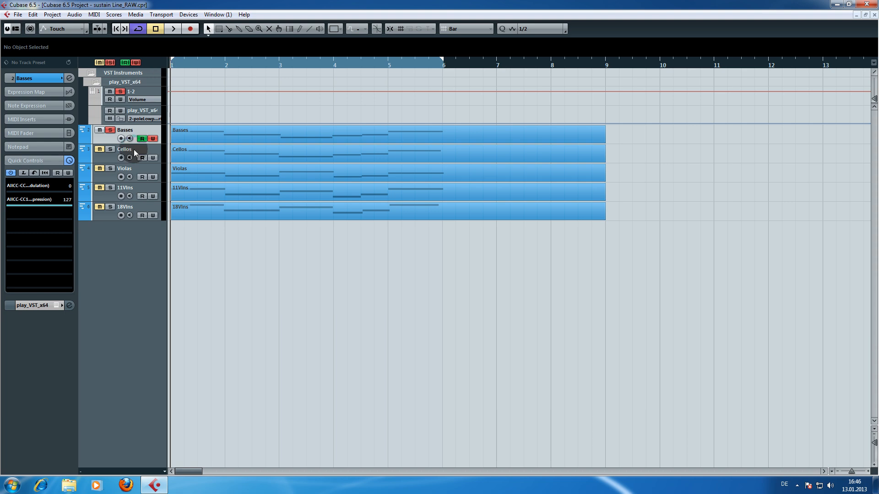
Show the Expression automation lane of the Basses track and listen to the recorded automation
left_click(83, 140)
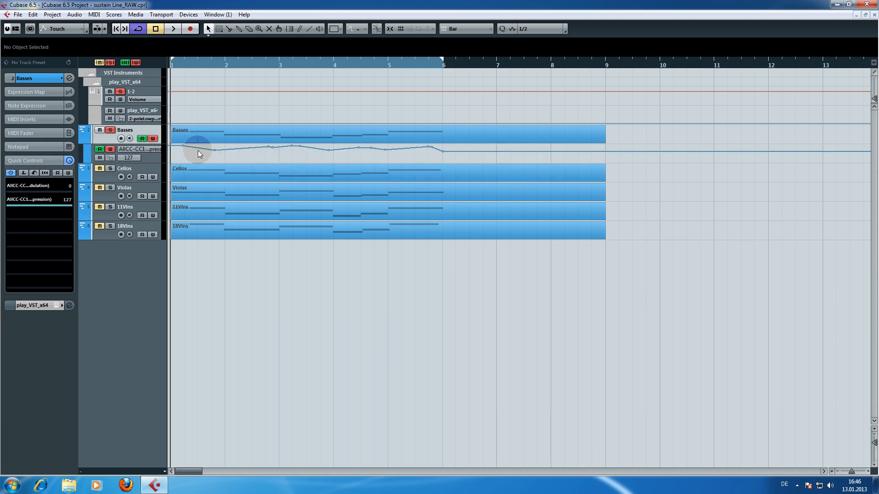
key("space")
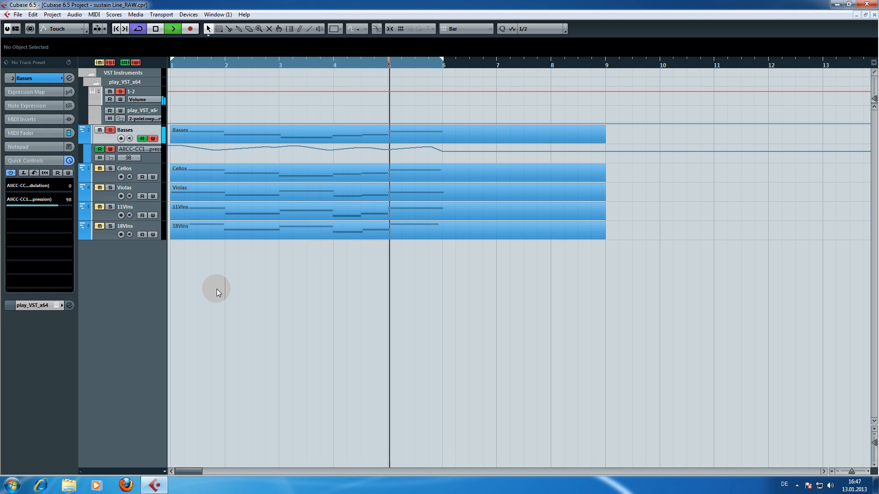
left_click(276, 209)
key("space")
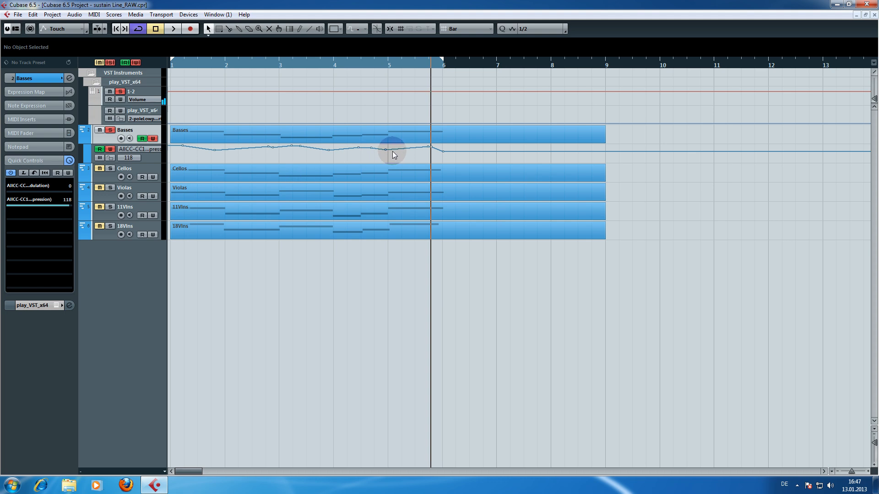
Lower the Basses Expression automation points in the second half of bar 3 and in bar 4, setting the point at 4.3.4.51 to 106
left_click(291, 147)
left_click_drag(301, 145, 304, 149)
left_click_drag(359, 148, 372, 150)
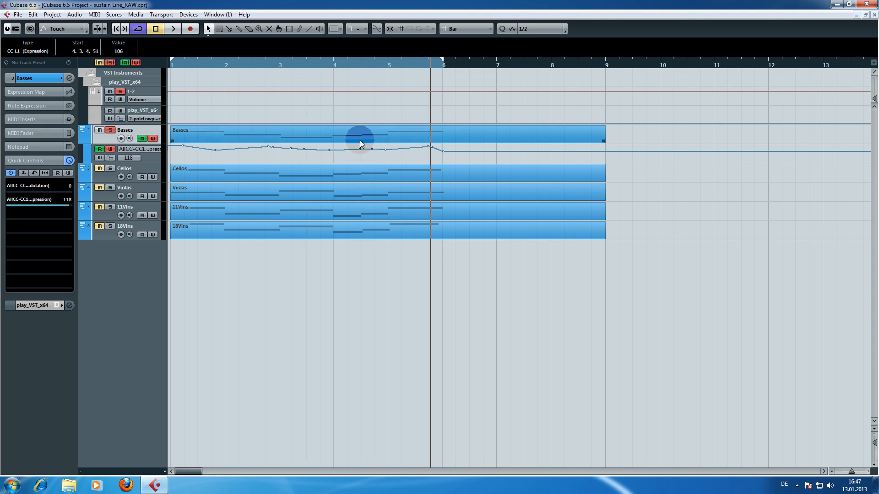
Play back the Basses part to check the edited Expression automation
left_click_drag(248, 65, 237, 65)
key("space")
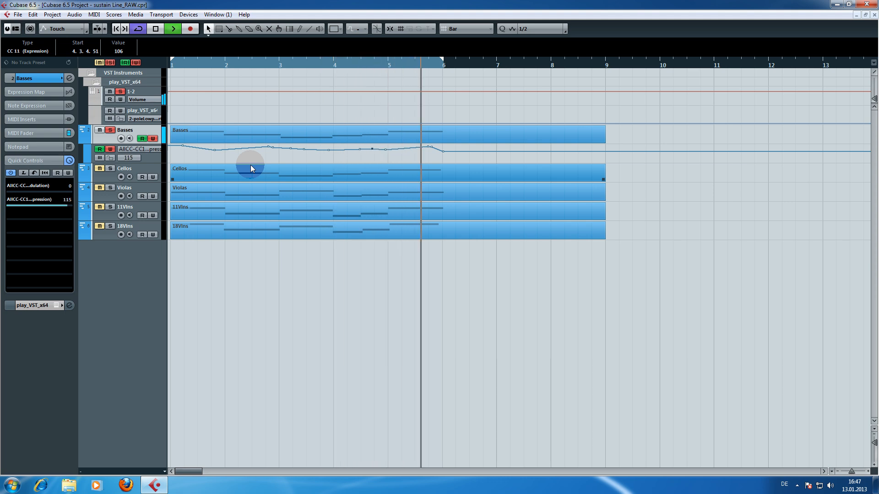
key("space")
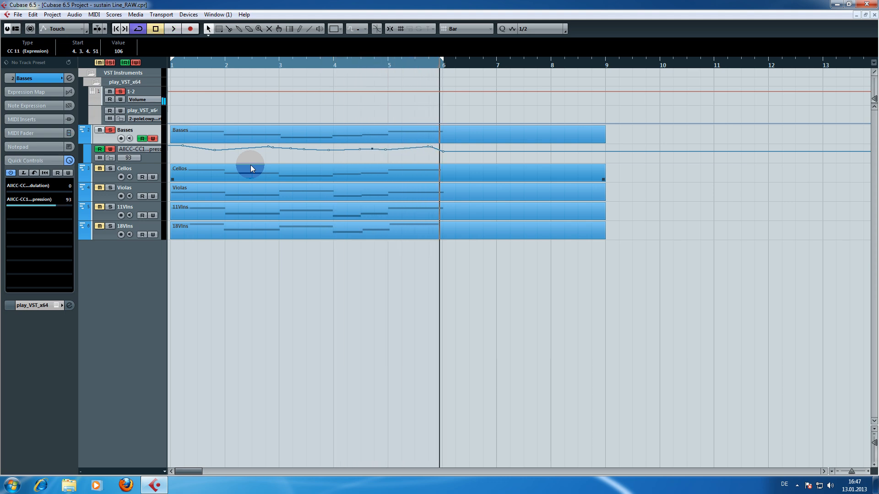
Switch the solo from Basses to Cellos, select Cellos, turn off automation writing on Basses and return the playhead to bar 1
left_click(110, 130)
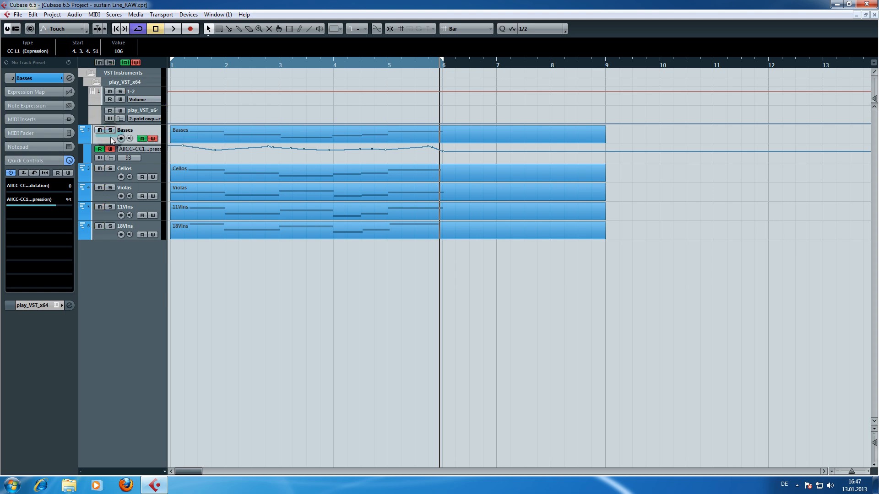
left_click(111, 169)
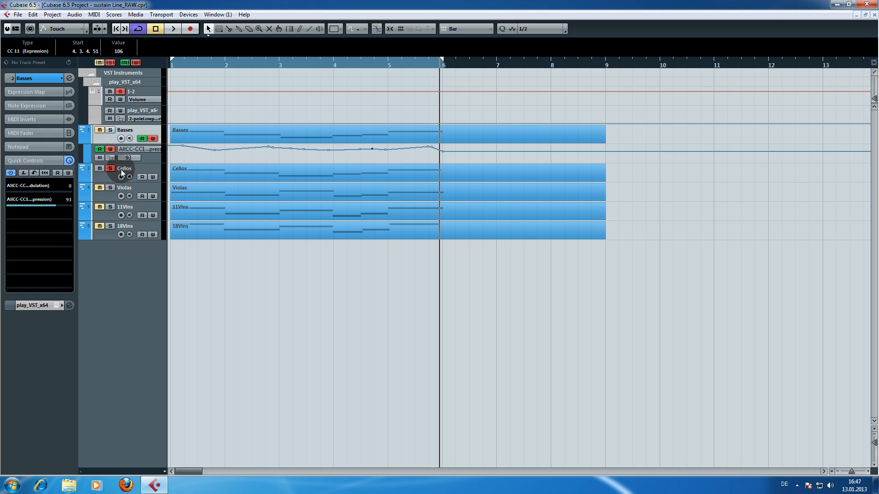
left_click(129, 171)
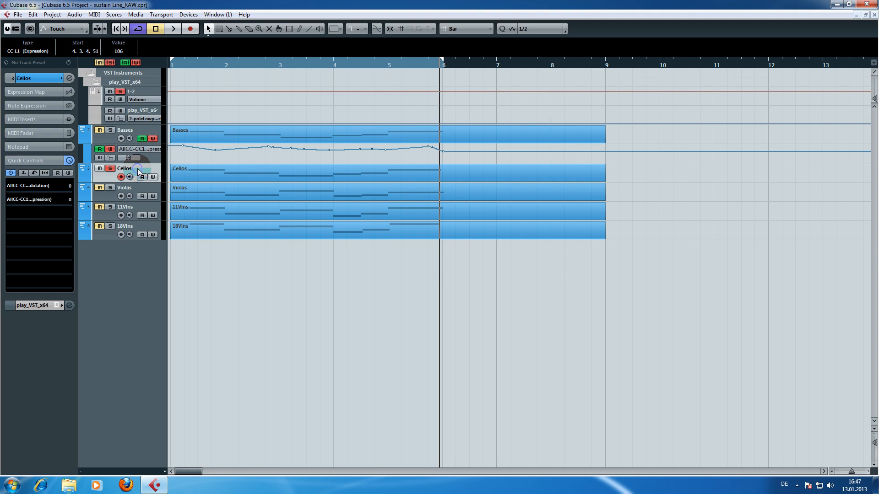
left_click(110, 150)
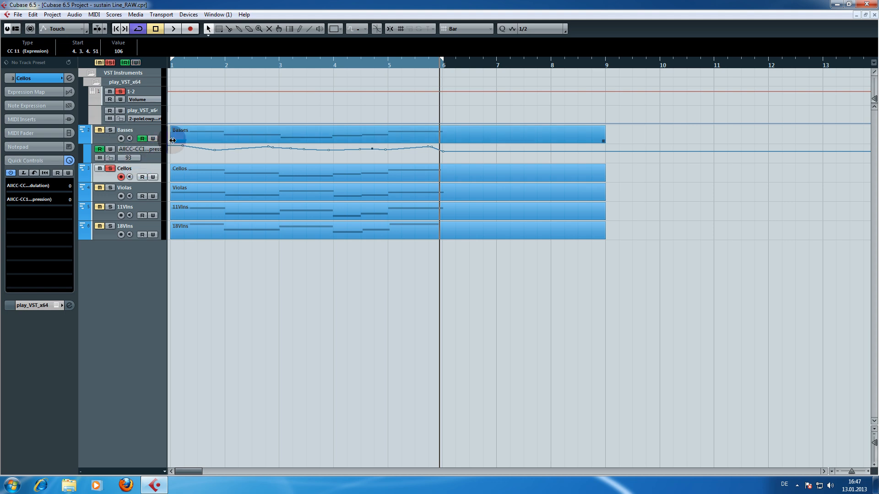
left_click_drag(198, 63, 156, 64)
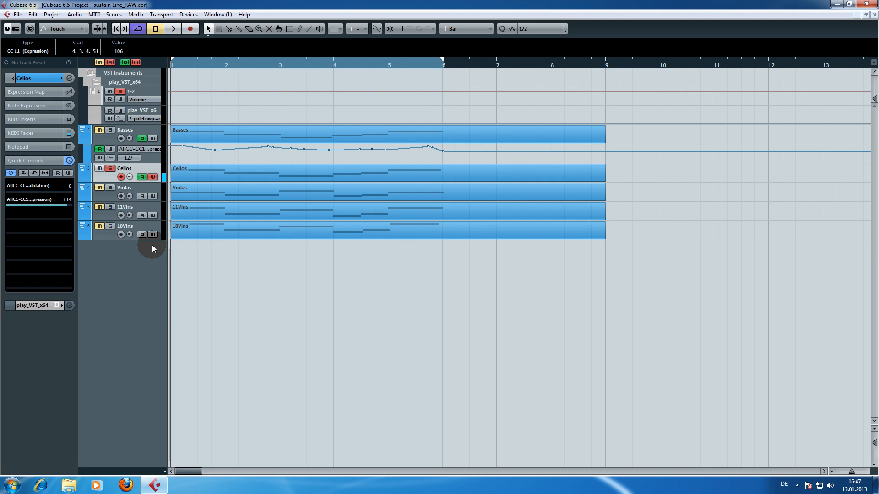
Turn off automation read, automation write and record arming on the Cellos track
left_click(153, 177)
left_click(143, 178)
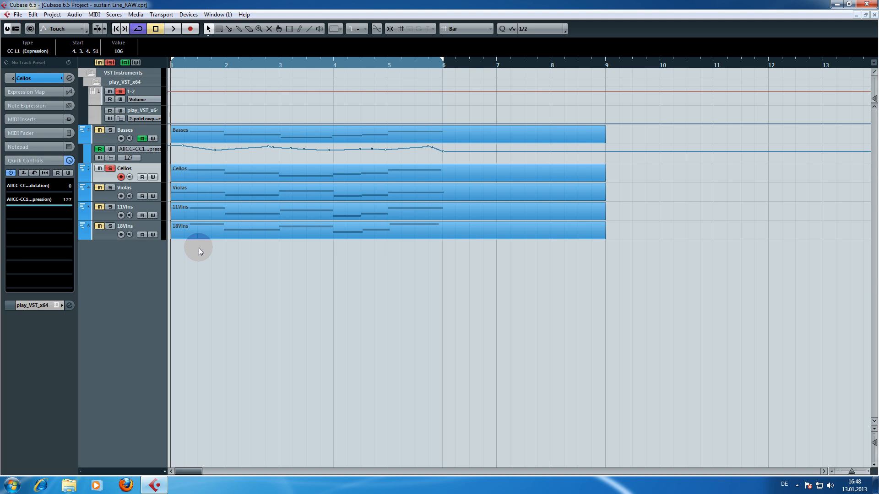
left_click(120, 176)
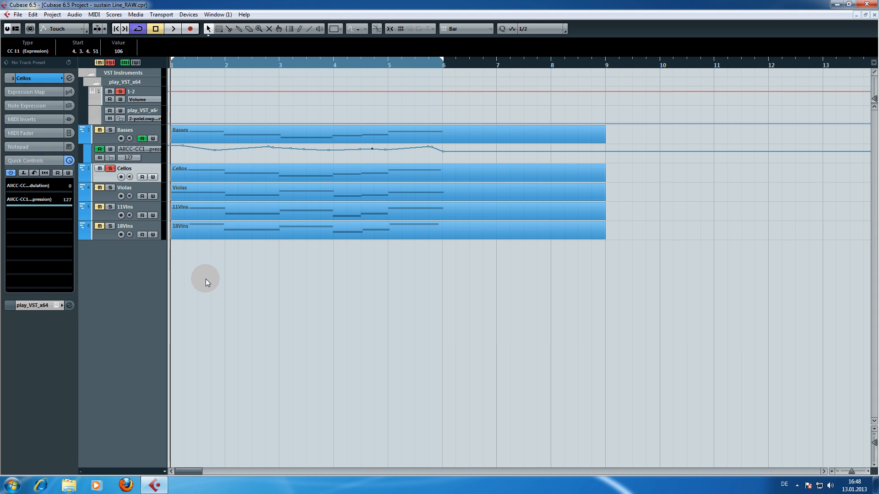
Rehearse the Expression moves over the soloed Cellos part during playback, replaying the passage around bar 4
key("space")
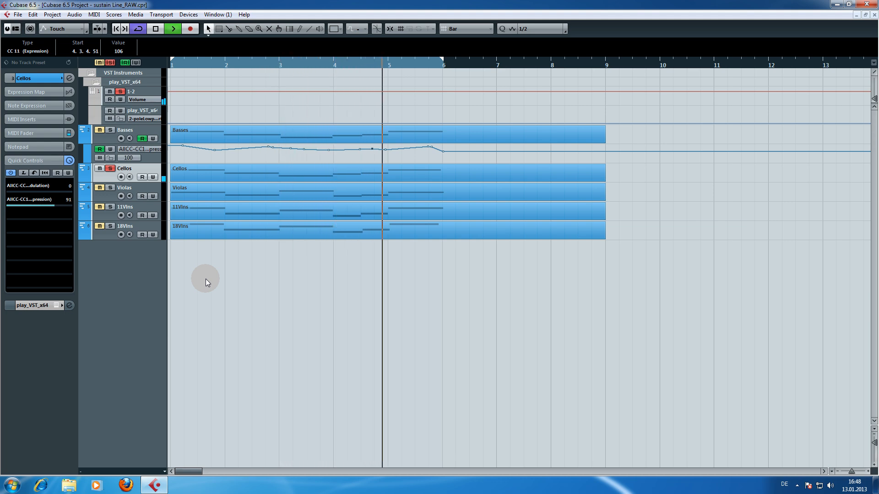
key("space")
left_click_drag(378, 69, 347, 61)
key("space")
left_click(344, 138)
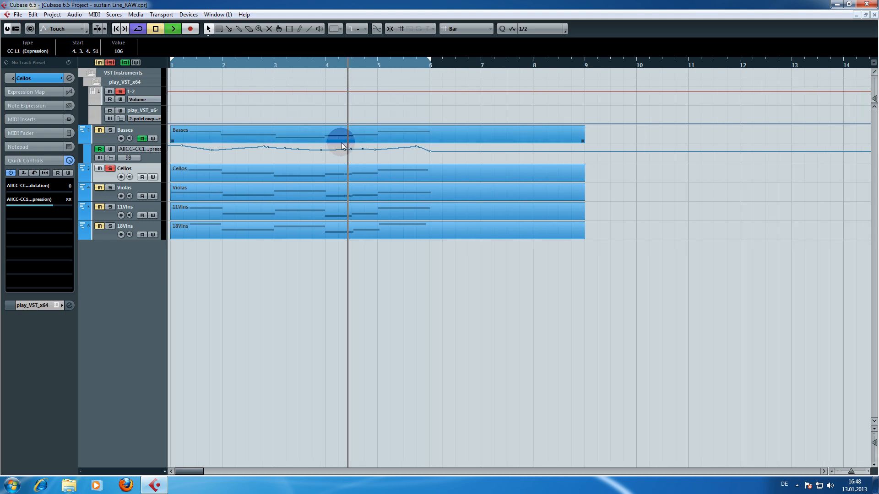
left_click(386, 175)
key("space")
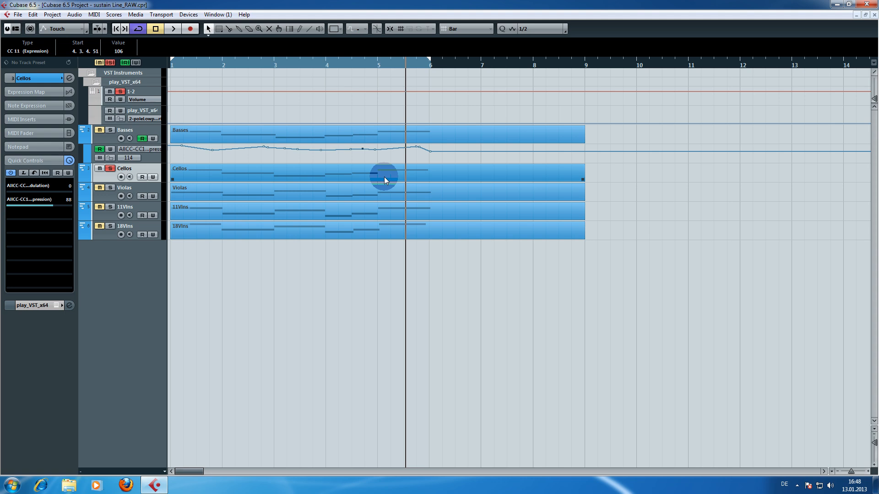
Open the Cellos part in the Key Editor, lower the velocity of the bar 5 note and close the editor
left_click(384, 177)
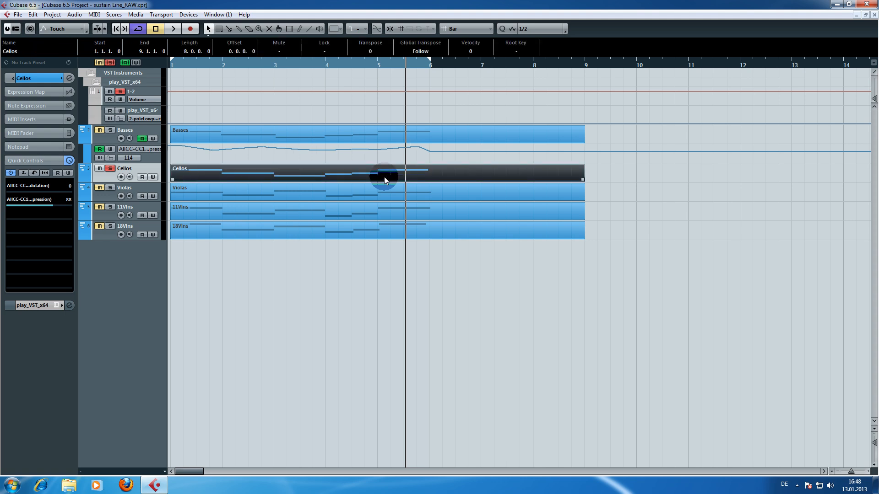
double_click(383, 177)
left_click(288, 359)
left_click_drag(289, 359, 275, 380)
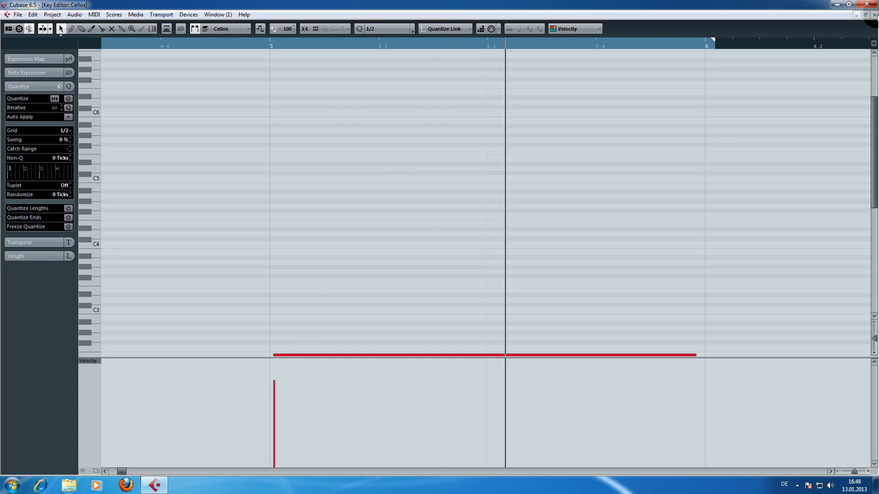
left_click(874, 15)
Play back the Cellos part from bar 1 to check the bar 5 note's velocity and rehearse the Expression moves
left_click_drag(380, 62, 142, 67)
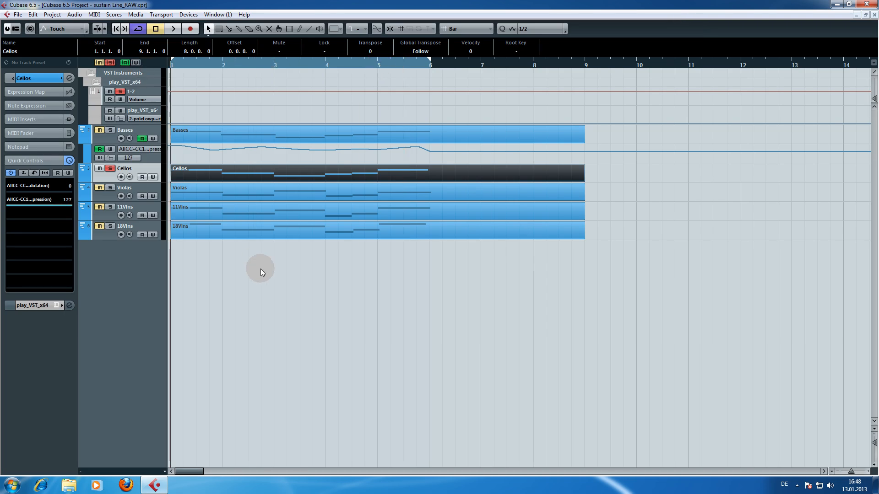
key("space")
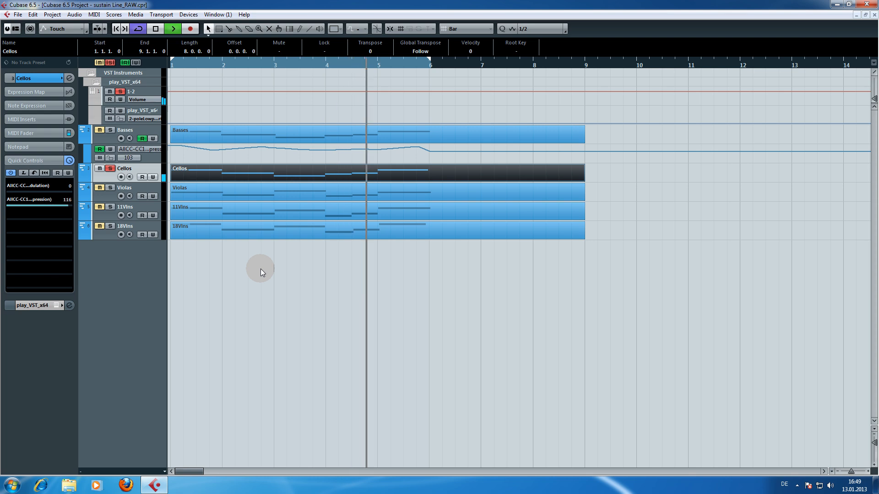
key("space")
Enable automation read and write on the Cellos track and record an Expression pass from bar 1 through bar 5
left_click(152, 178)
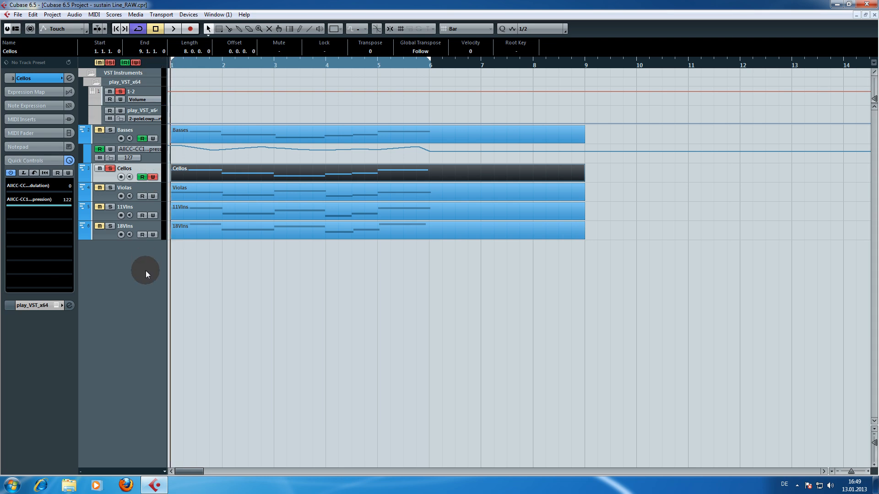
key("space")
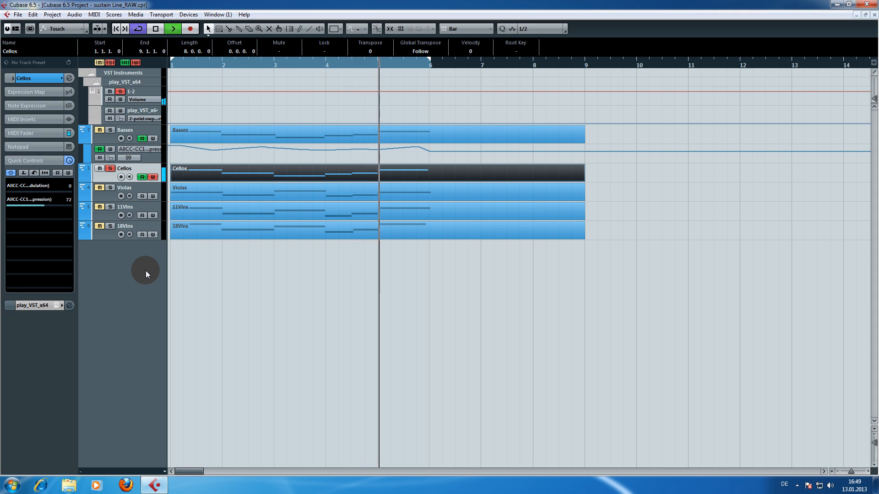
key("space")
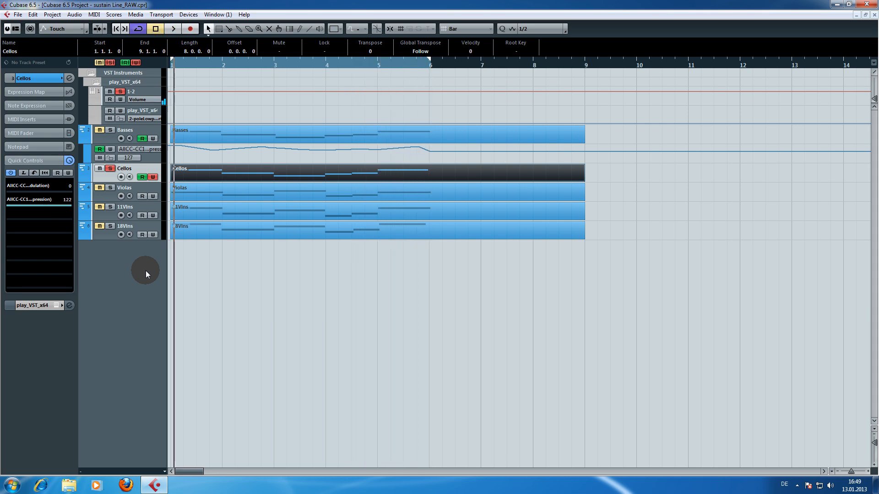
Show the Cellos Expression automation lane, move the point in mid bar 4 to 4.2.3.23 at value 92 and audition it
left_click(82, 177)
left_click_drag(350, 187, 345, 188)
left_click_drag(321, 66, 295, 65)
key("space")
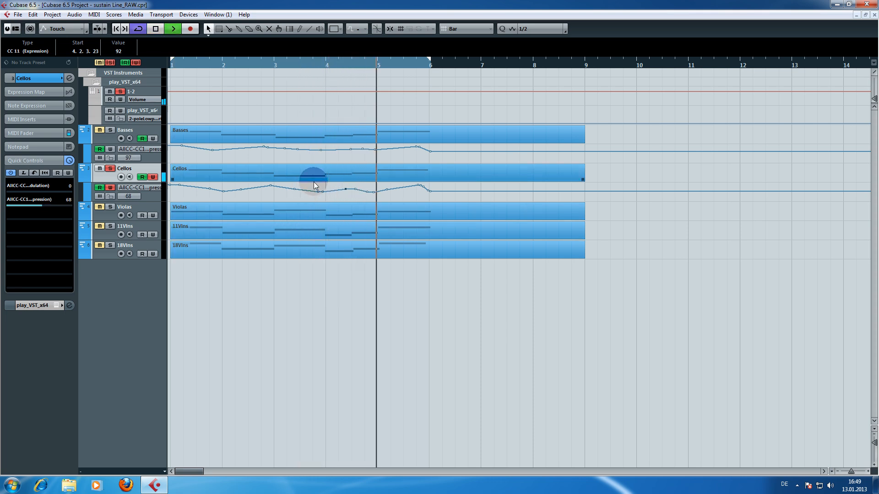
Raise the Cellos Expression point in mid bar 4 to 127, shift it to 4.2.4.56 and audition the passage
key("space")
left_click_drag(345, 191, 349, 184)
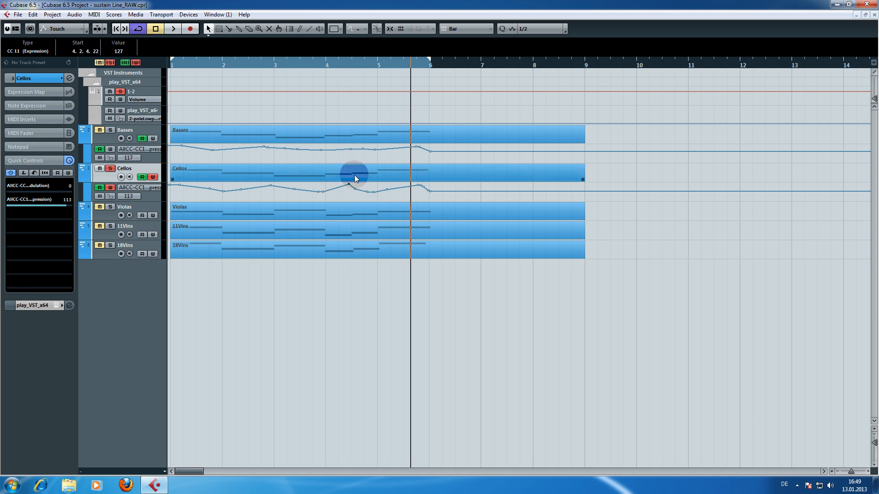
left_click_drag(323, 64, 317, 65)
key("space")
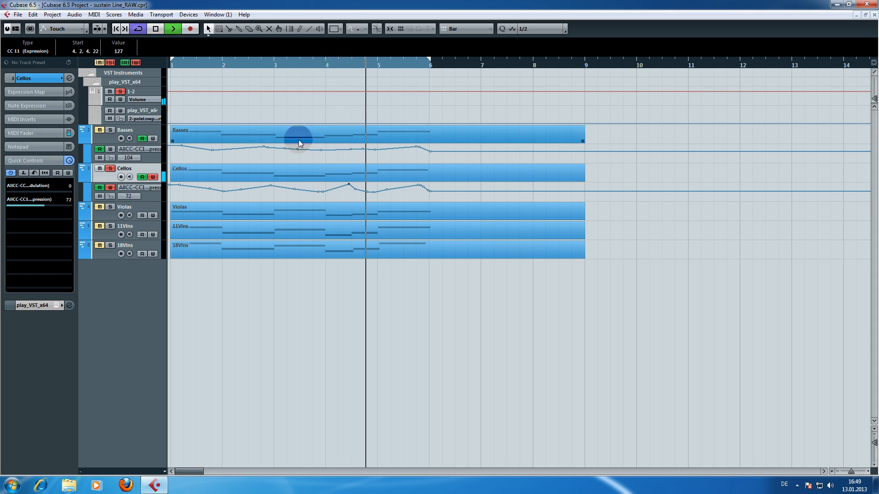
key("space")
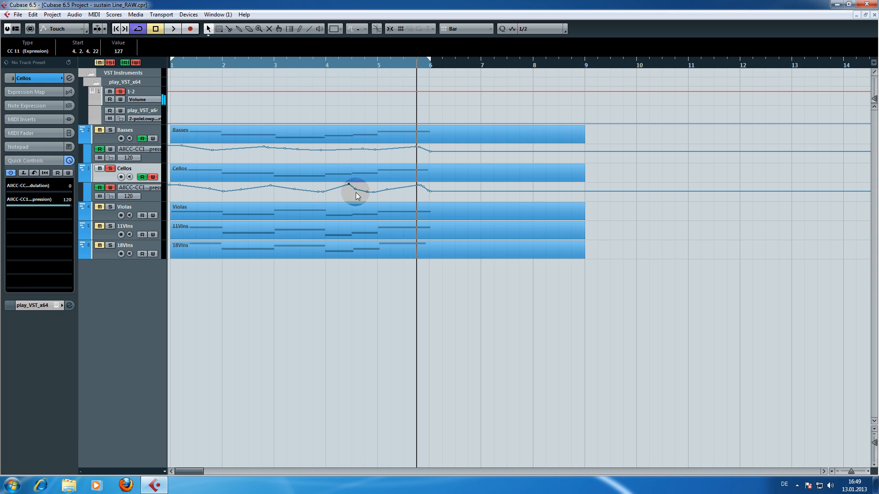
left_click(357, 189)
left_click_drag(347, 184, 351, 182)
left_click(312, 62)
key("space")
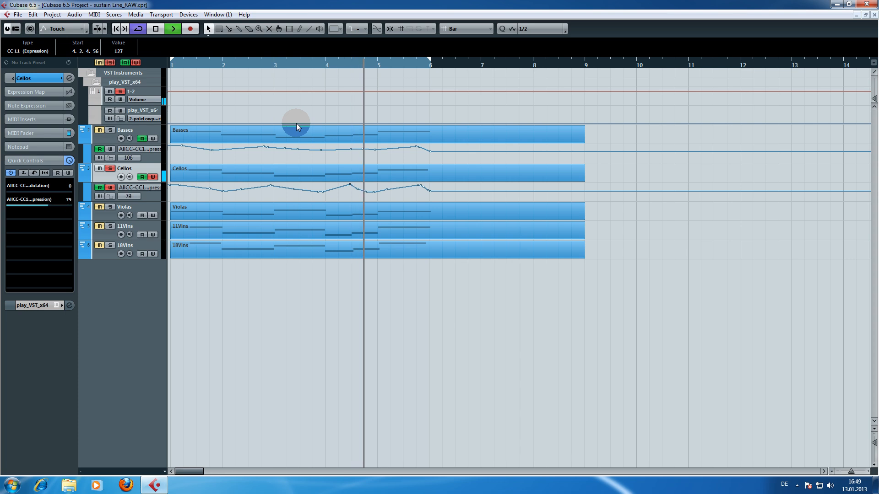
left_click(364, 176)
key("space")
In the Cellos Key Editor, slightly raise the velocity of the note at 4.3 and extend the preceding note's end to meet it
double_click(364, 176)
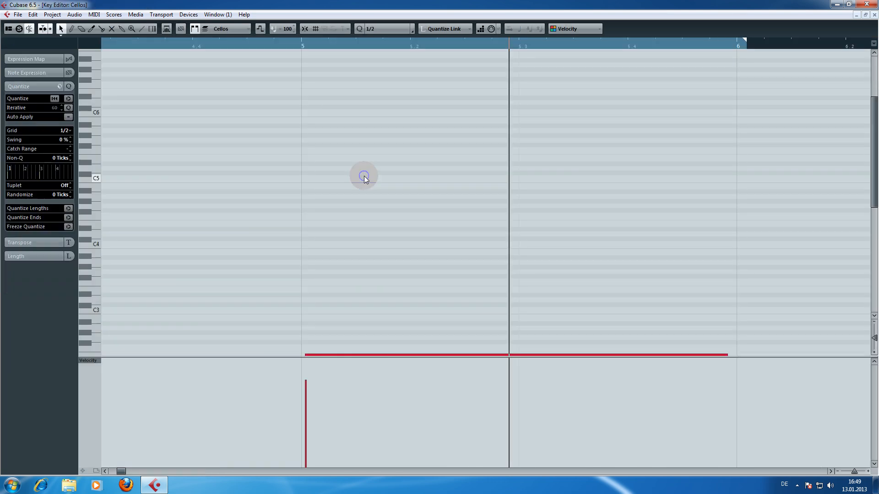
left_click_drag(173, 298, 352, 207)
left_click_drag(270, 399, 271, 396)
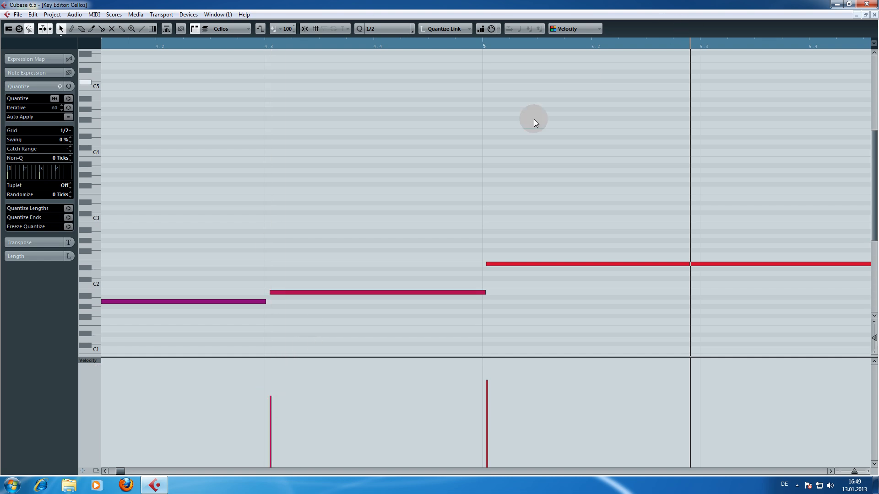
left_click_drag(266, 303, 269, 303)
left_click(274, 305)
left_click(874, 15)
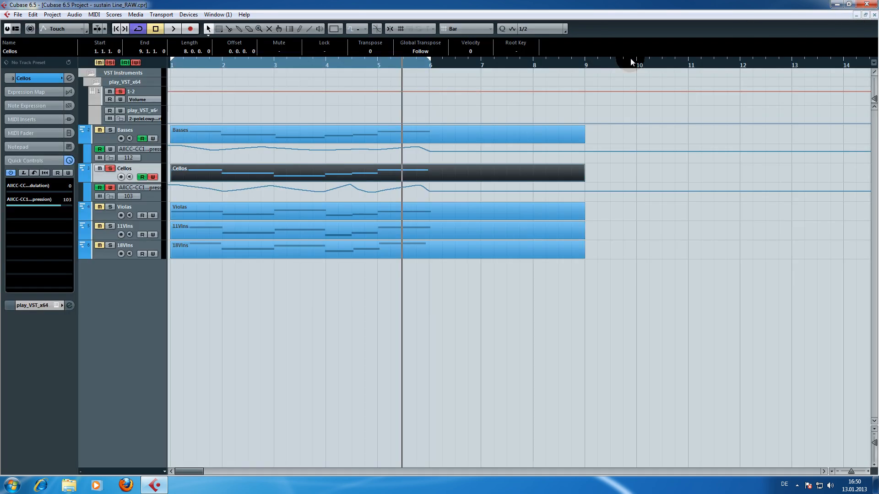
Replay the Cellos passage from late bar 3 to check the transition between the two bar 4 notes
left_click(309, 63)
key("space")
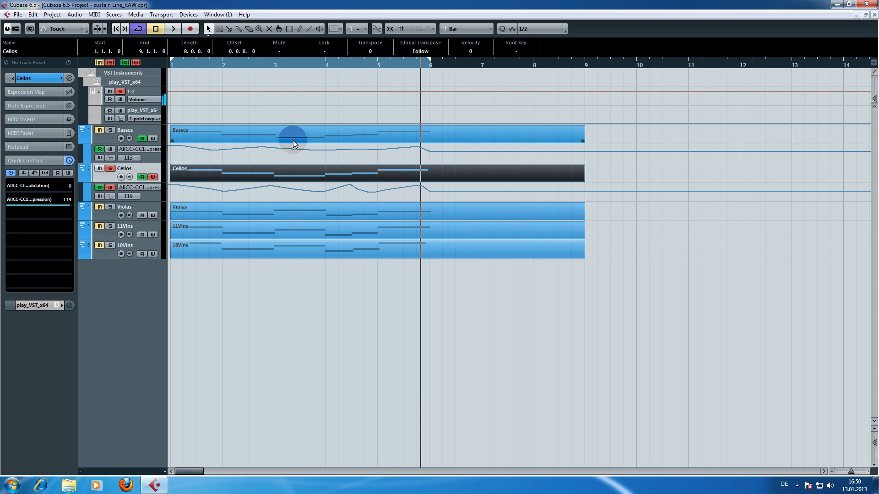
key("space")
left_click(322, 67)
left_click(313, 66)
left_click(287, 133)
key("space")
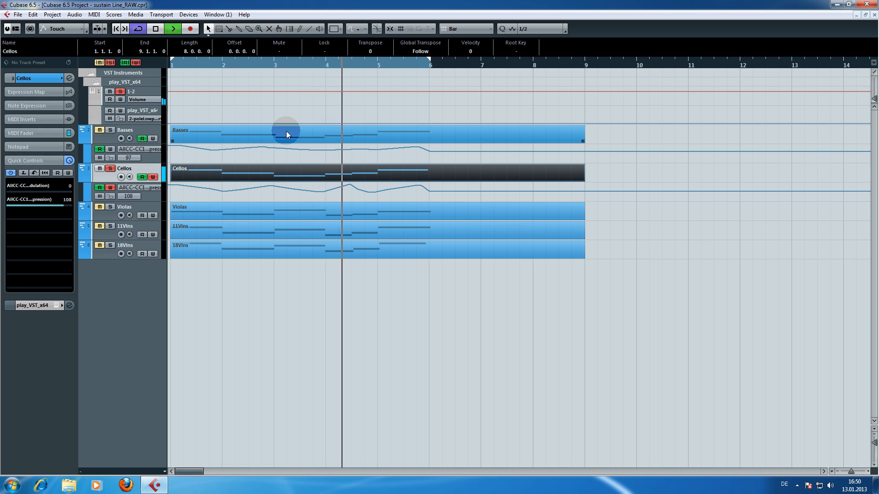
key("space")
Reshape the Cellos Expression curve in bar 4, setting points at 4.2.4.5 to 106 and at 4.3.3.103 to 92
left_click_drag(349, 184, 350, 189)
left_click(350, 181)
left_click(354, 188)
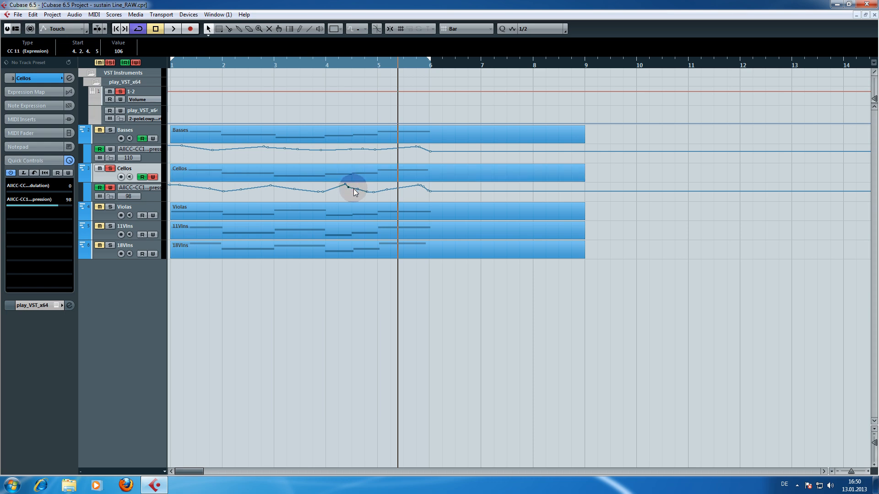
left_click_drag(356, 191, 361, 189)
Play back the Cellos part from late bar 3 to check the reshaped Expression curve
left_click(323, 60)
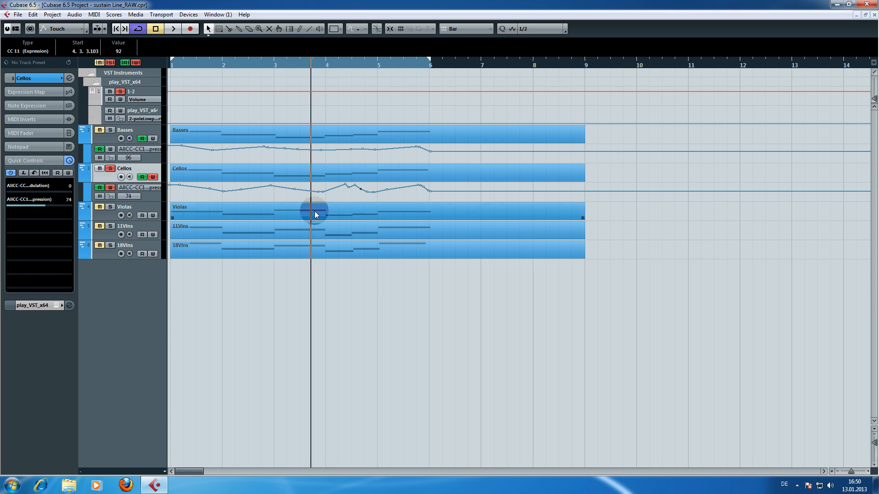
key("space")
left_click(319, 257)
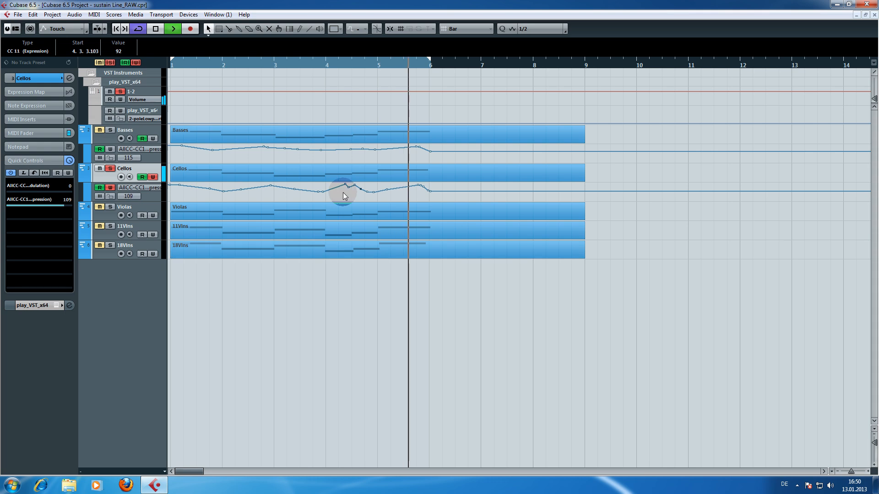
left_click(386, 171)
key("space")
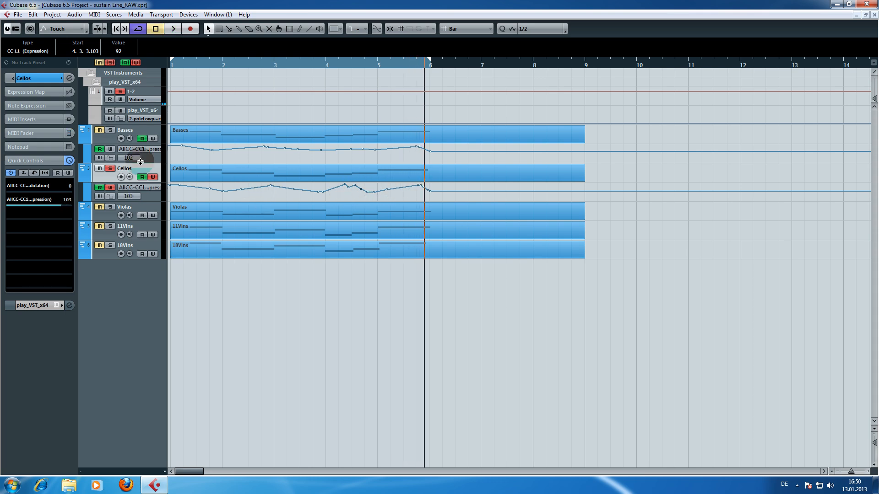
Turn off automation writing on Cellos, switch the solo to Violas, return the playhead to bar 1 and select the Violas track
left_click(154, 177)
left_click(112, 209)
left_click(212, 188)
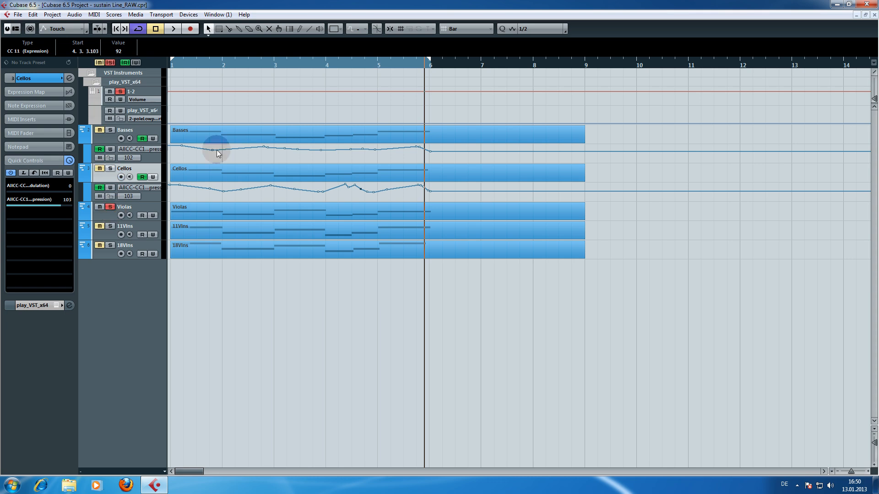
left_click(203, 67)
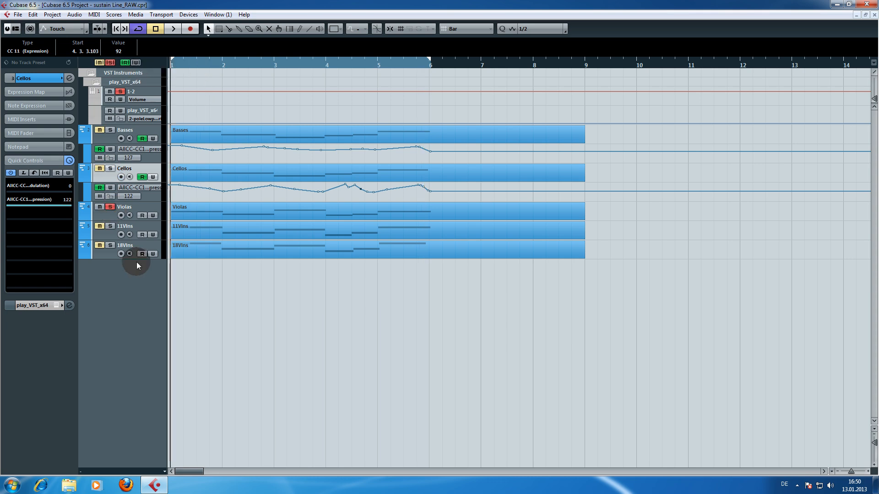
left_click(150, 206)
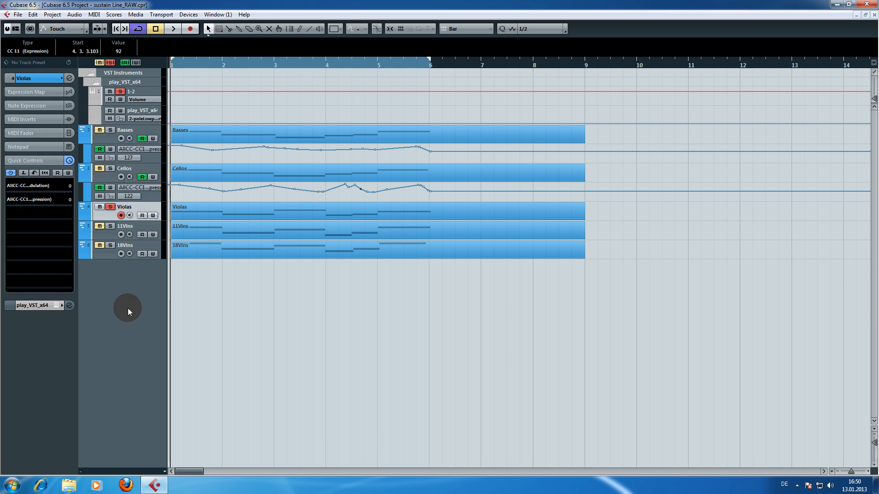
Play back the soloed Violas part from bar 1 and rehearse its Expression moves, checking the starting level in bar 1
key("space")
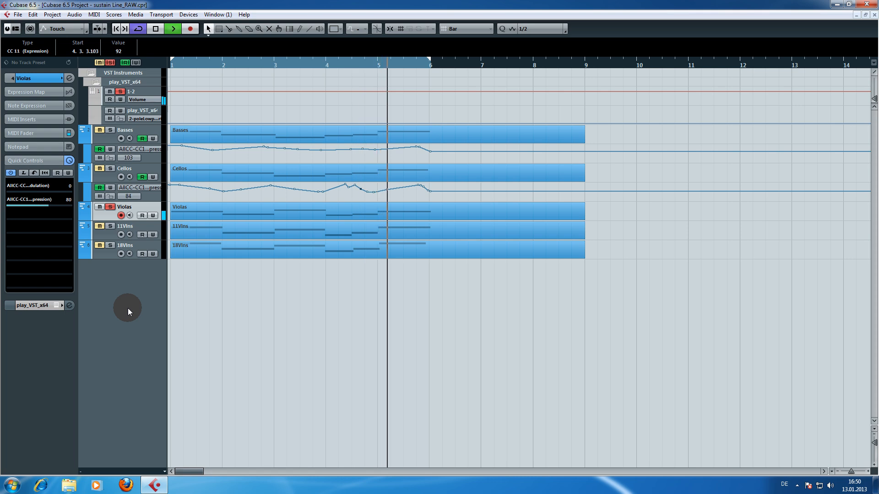
key("space")
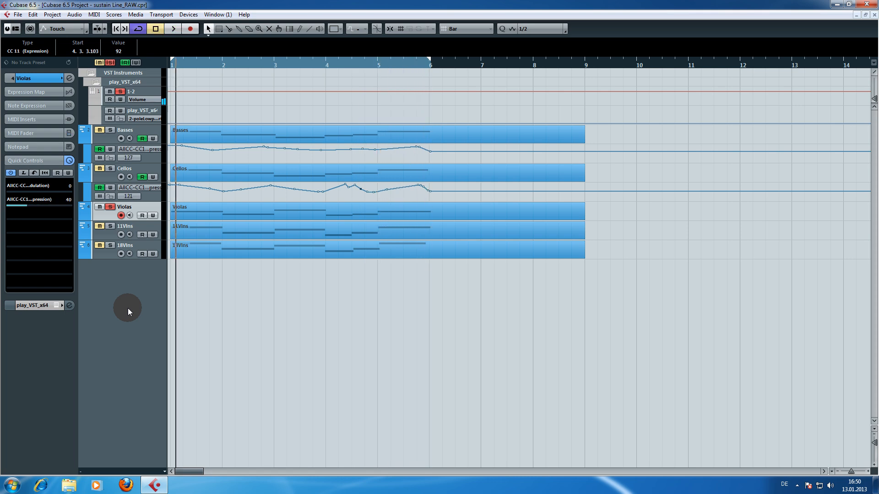
left_click(170, 64)
left_click_drag(171, 64, 202, 66)
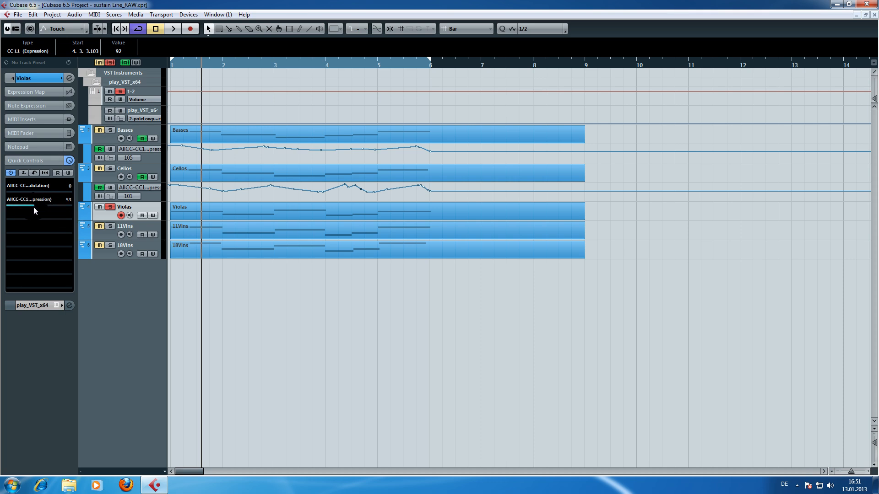
left_click(140, 214)
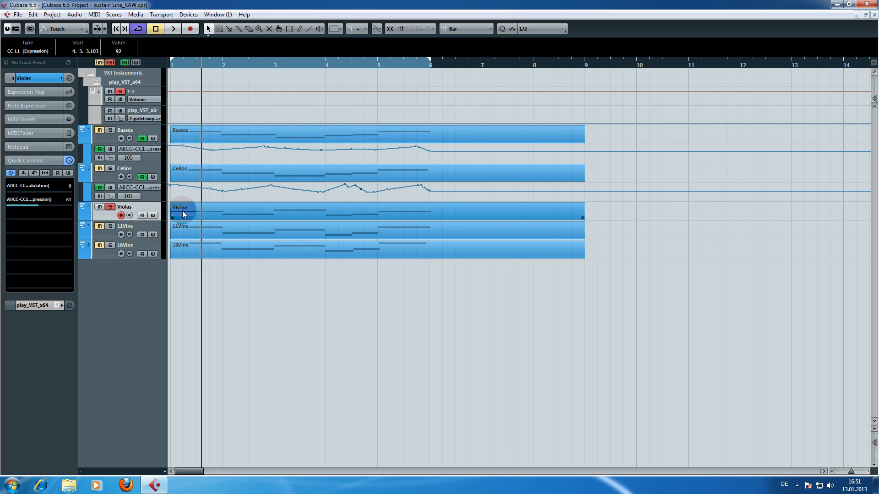
left_click_drag(205, 62, 169, 64)
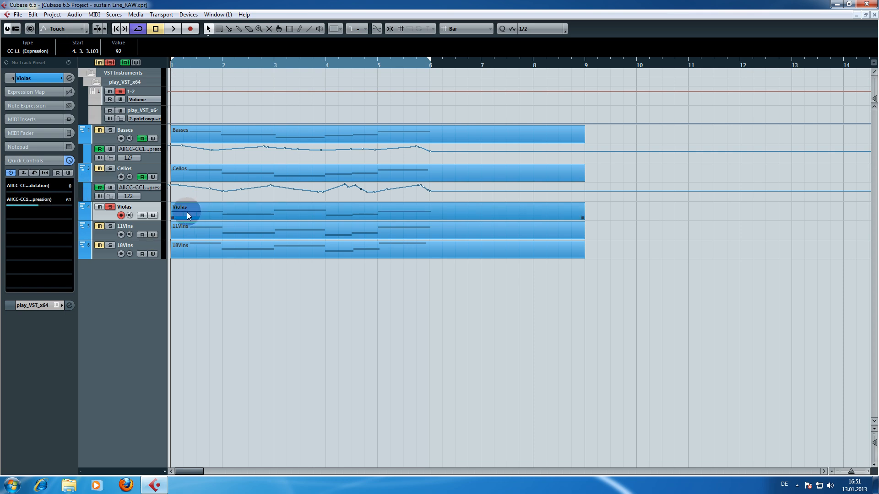
left_click(179, 181)
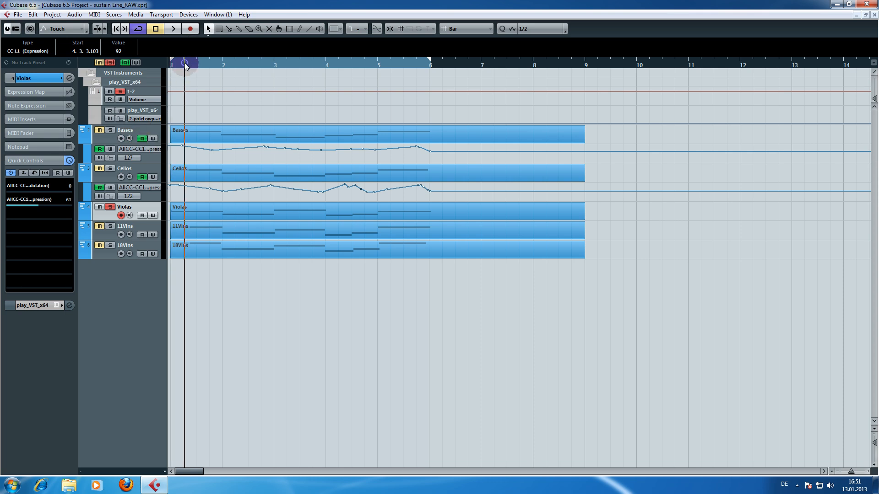
Enable automation read and write on the Violas track and set its Expression to 96 with the playhead at bar 1
left_click(142, 215)
left_click(152, 215)
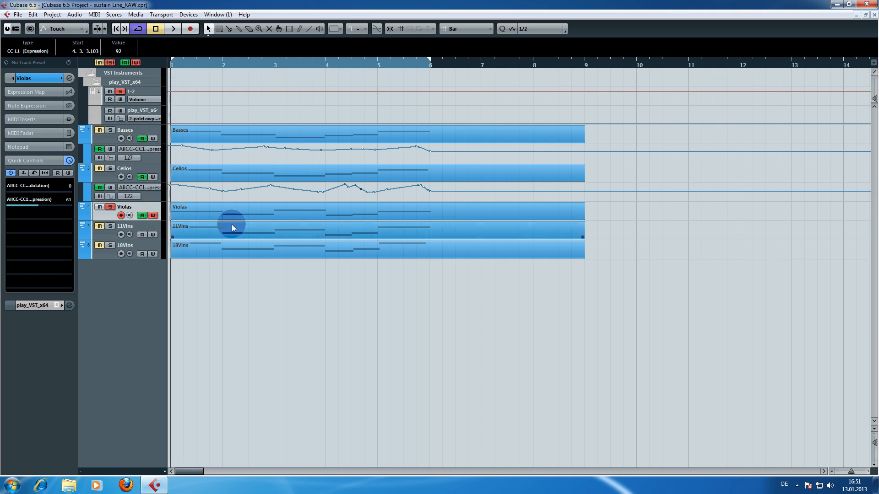
left_click(198, 187)
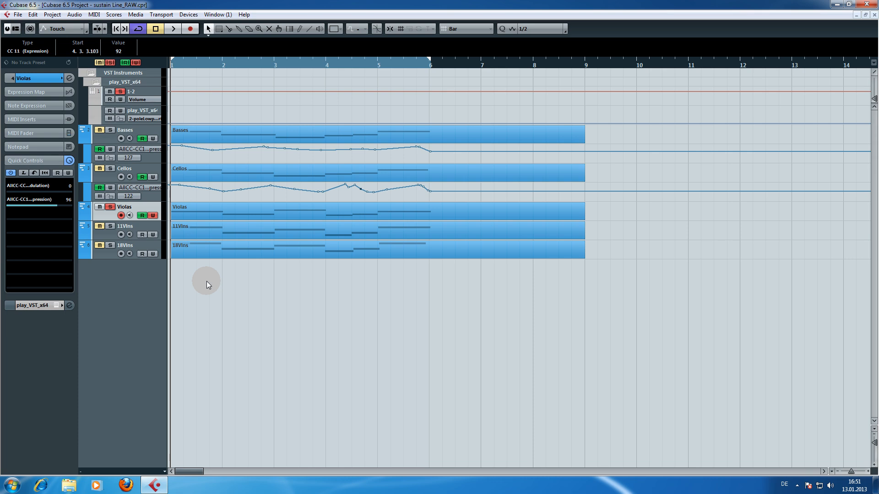
Write a pass of Violas Expression automation from bar 1 through bar 5, and show the track's automation lane
key("space")
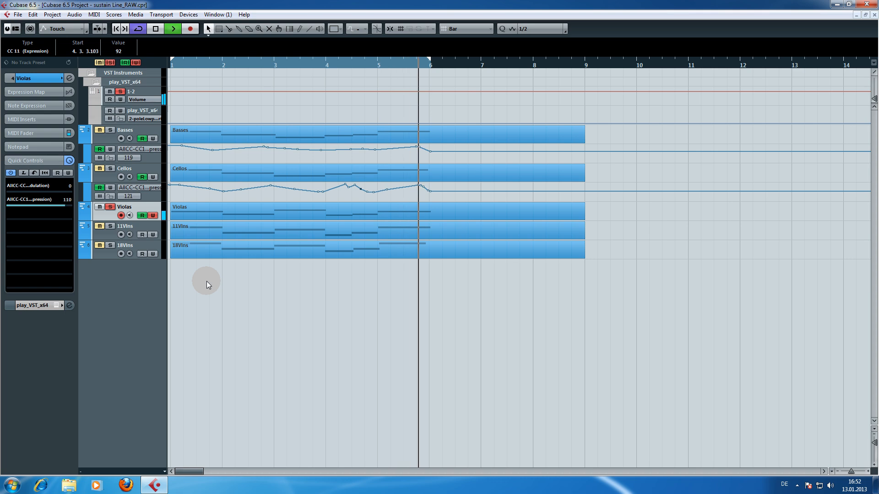
key("space")
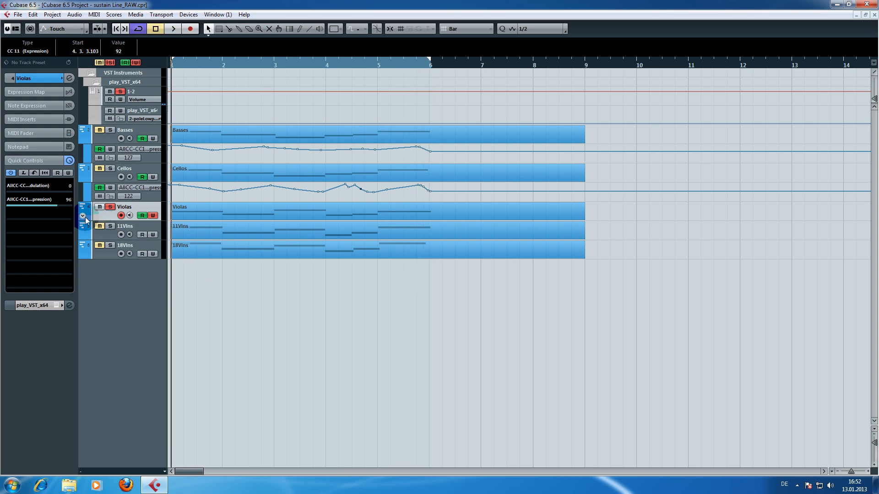
left_click(84, 216)
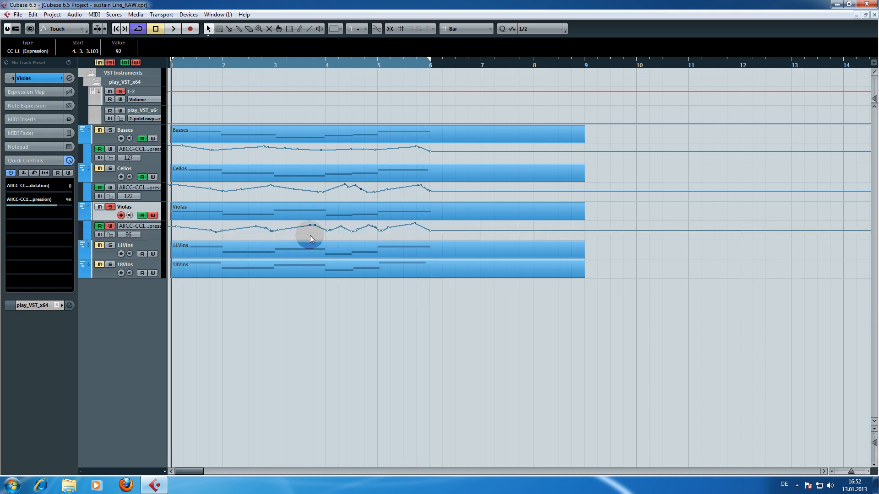
Place the playhead in late bar 3 and smooth the dip in the Violas Expression curve with a point of 85 at 4.3.3.35
left_click(331, 216)
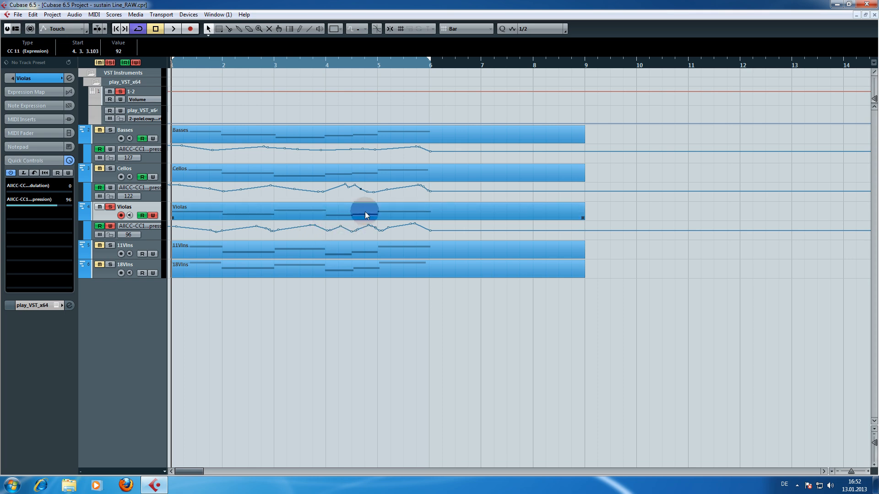
left_click(311, 64)
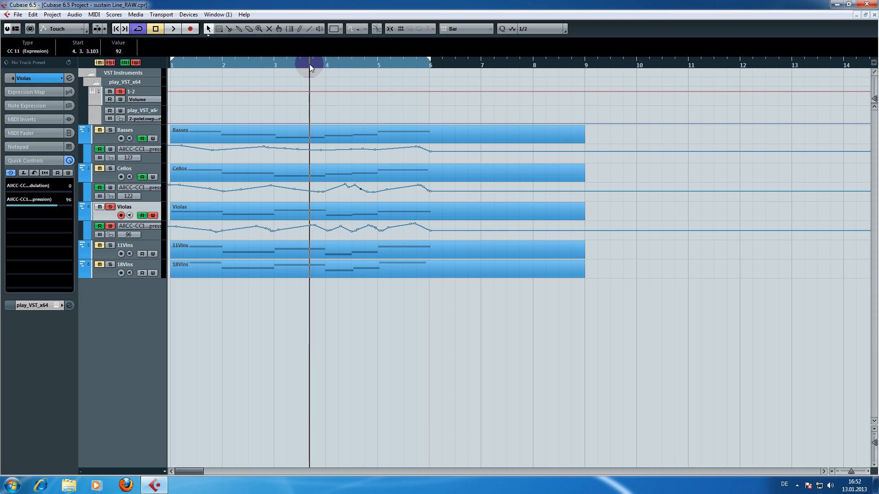
left_click(318, 65)
left_click_drag(318, 67, 322, 66)
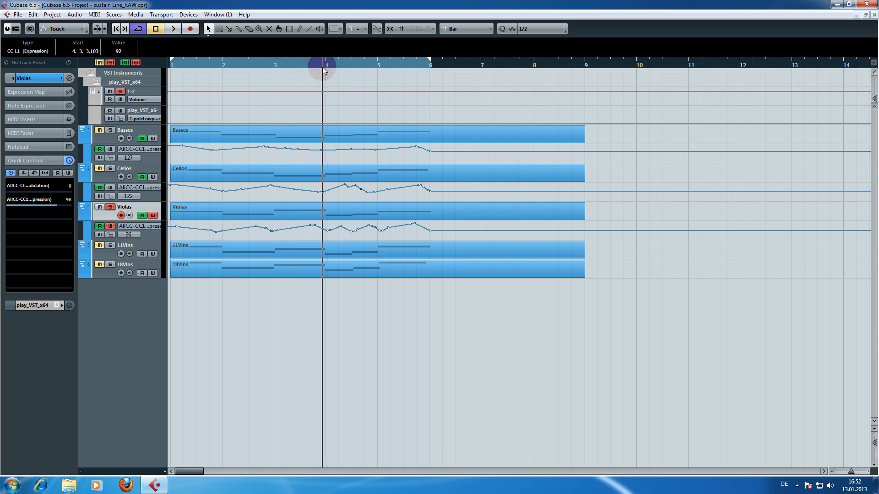
left_click(342, 226)
left_click(350, 227)
mouse_move(356, 232)
left_mouse_down()
mouse_move(354, 224)
mouse_move(359, 232)
left_mouse_up()
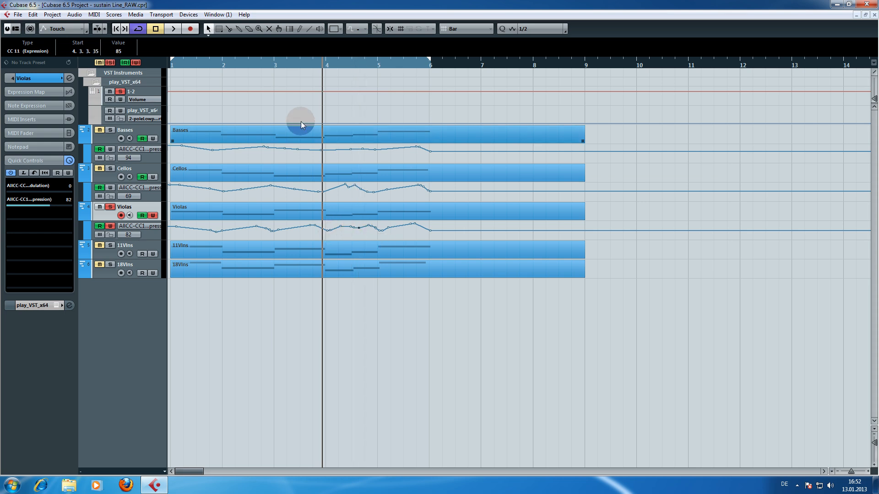
Play back Violas from the start of bar 3, and lower the Expression point at 4.3.3.35 to 74
left_click(278, 66)
key("space")
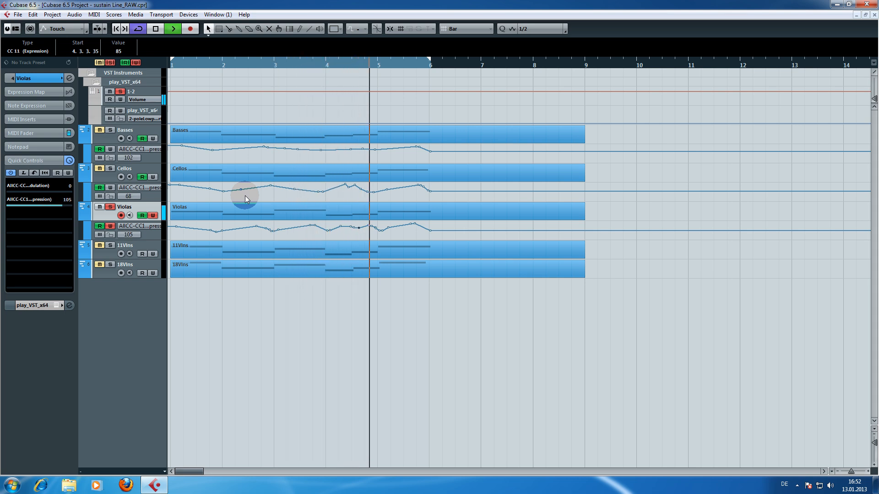
key("space")
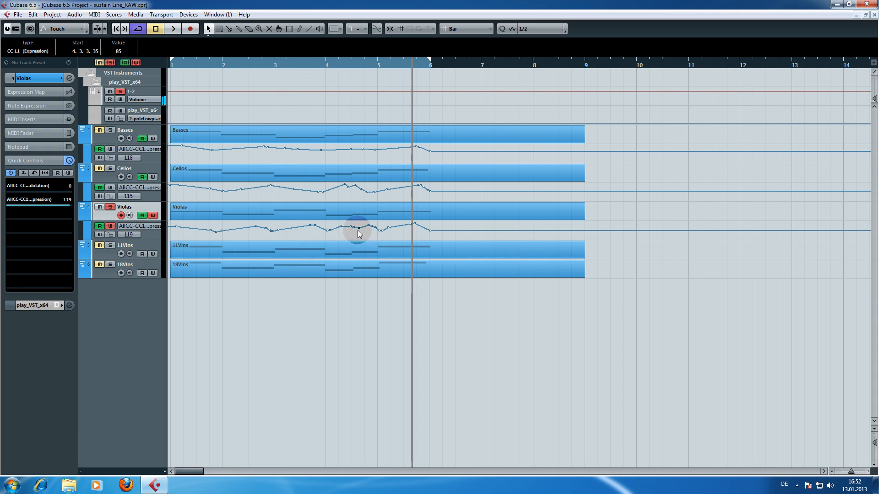
left_click_drag(360, 233, 357, 231)
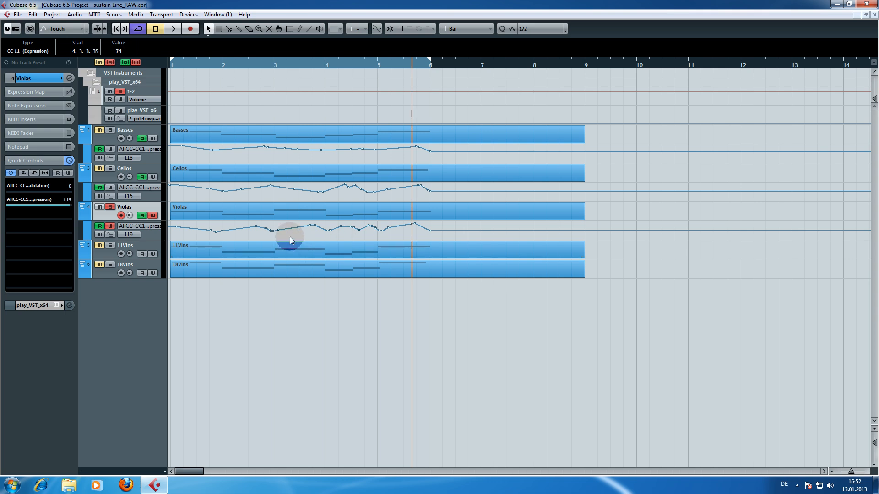
Return the playhead to bar 1 and reshape the Violas Expression curve around bar 2, placing a point of 106 at 2.2.2.77
left_click_drag(271, 63, 170, 63)
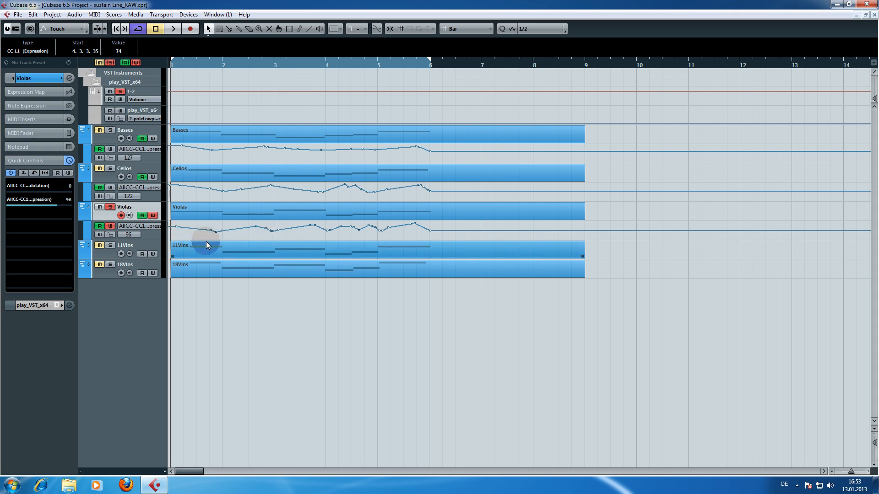
left_click(192, 231)
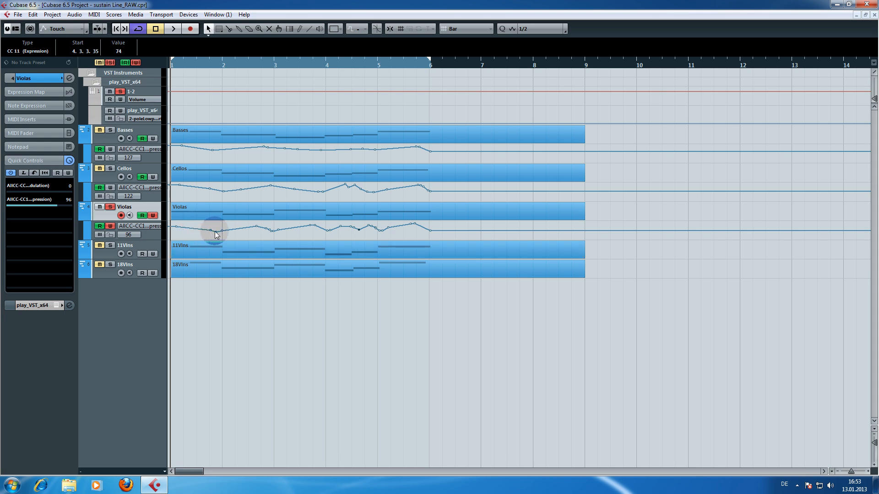
left_click_drag(217, 233, 241, 226)
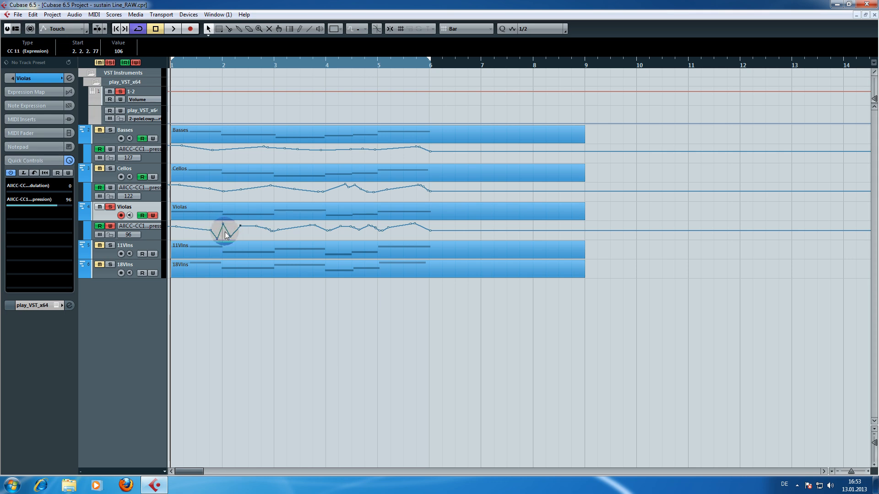
Play back Violas from bar 1 and even out the sharp dips around bar 2 with an Expression point of 74 at 2.1.2.65
key("space")
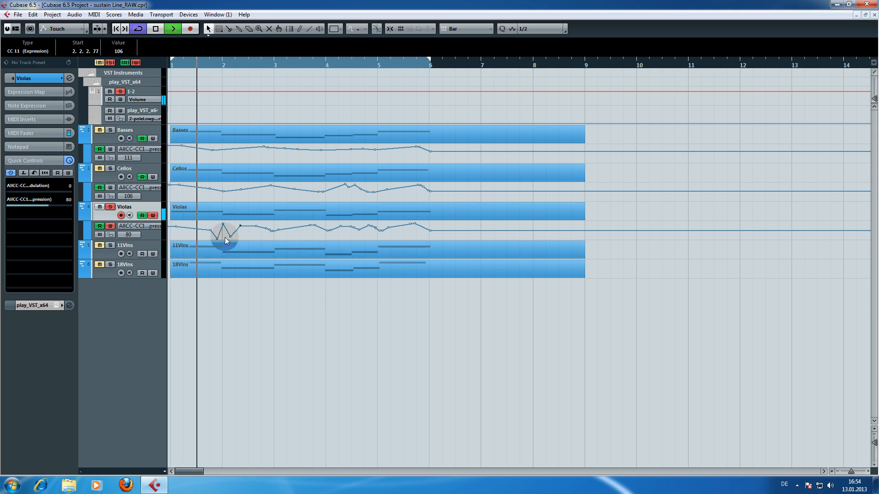
key("space")
mouse_move(230, 236)
left_mouse_down()
mouse_move(222, 224)
mouse_move(227, 229)
left_mouse_up()
left_click(218, 239)
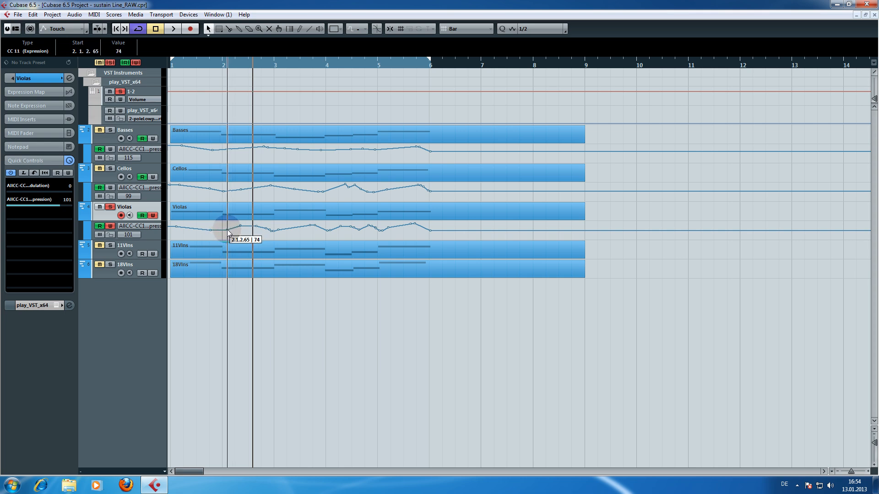
Play back the Violas part from bar 1 and open it in the Key Editor
left_click_drag(210, 65, 138, 64)
key("space")
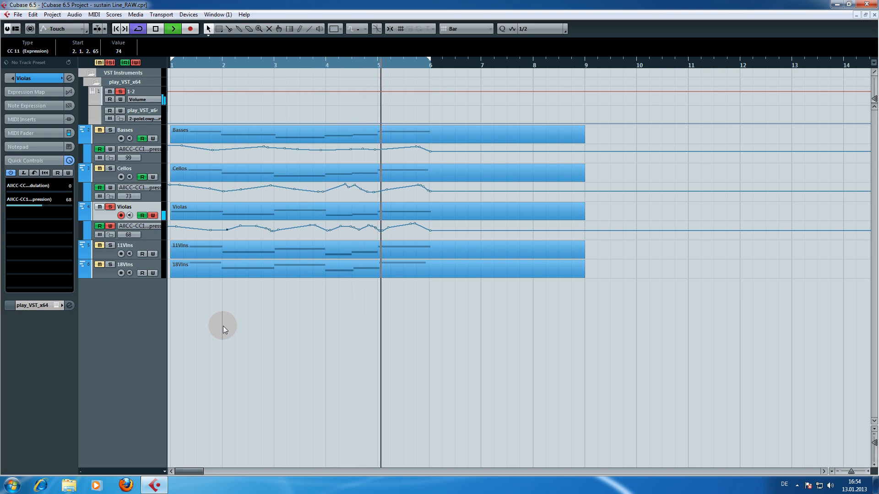
left_click(358, 215)
key("space")
double_click(358, 215)
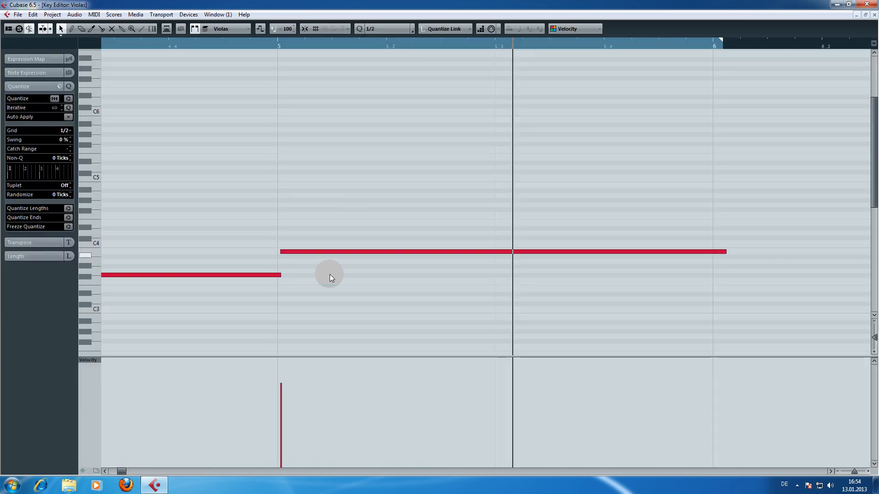
Play back the Violas notes from just before bar 4 in the Key Editor to check the note transitions
left_click_drag(179, 312, 474, 252)
left_click(364, 389)
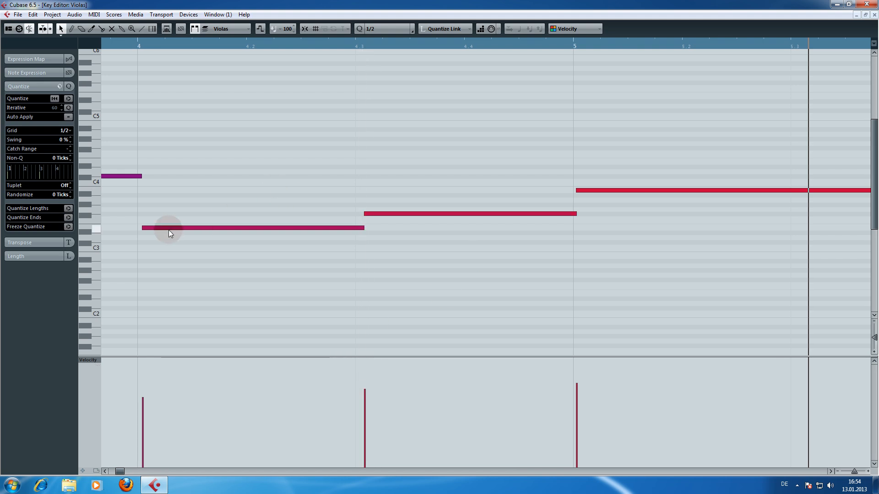
left_click(123, 44)
key("space")
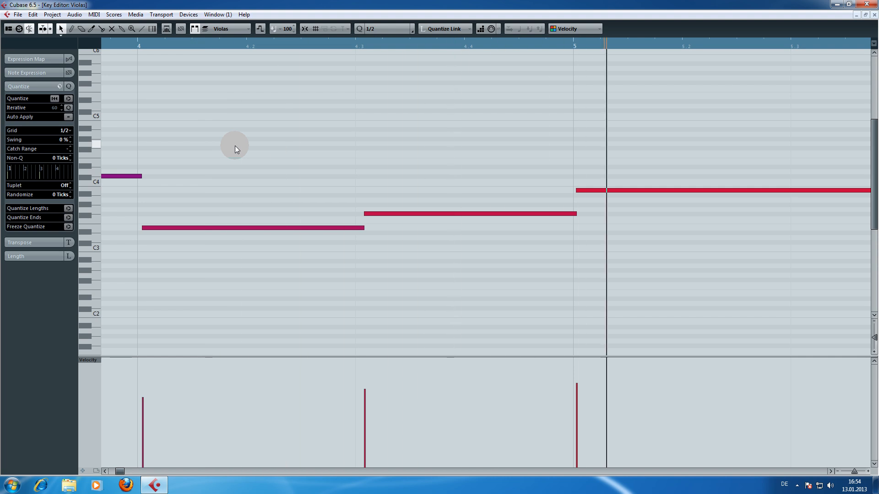
Shift the boundary between the two Violas notes in bar 4 to just before beat 3, and play back from late bar 3
left_click_drag(306, 223, 758, 237)
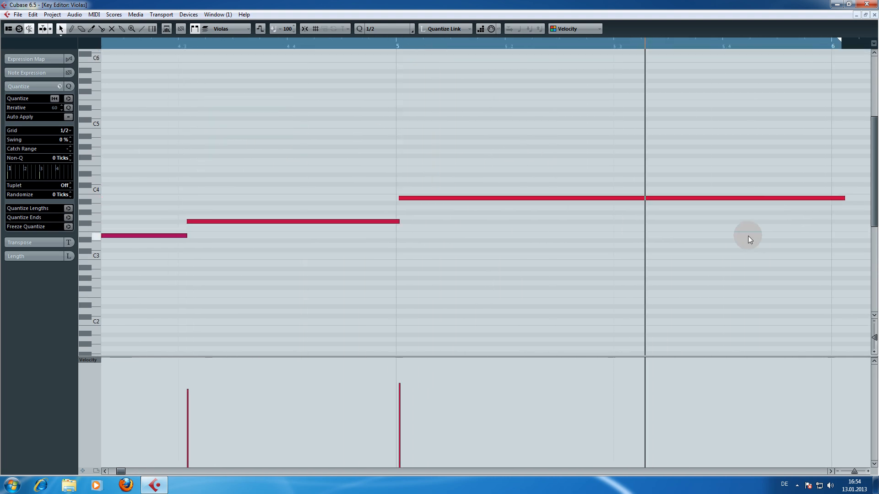
left_click_drag(300, 241, 585, 242)
left_click_drag(461, 230, 446, 216)
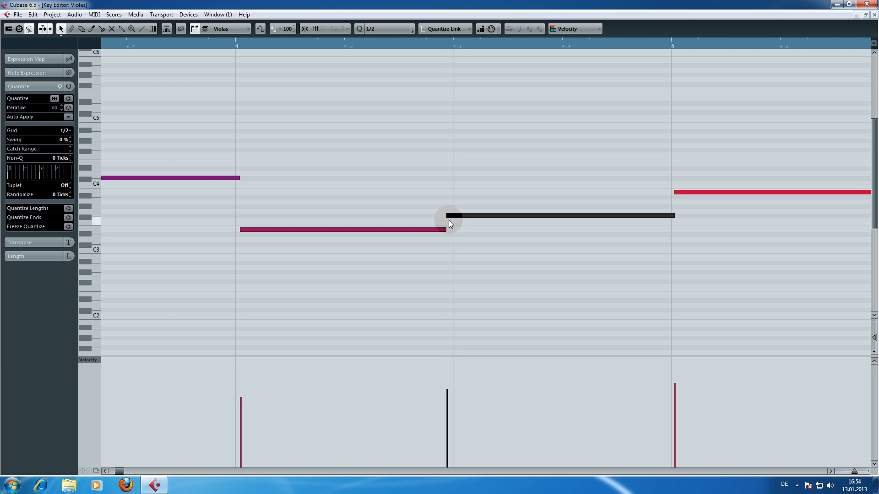
left_click(144, 48)
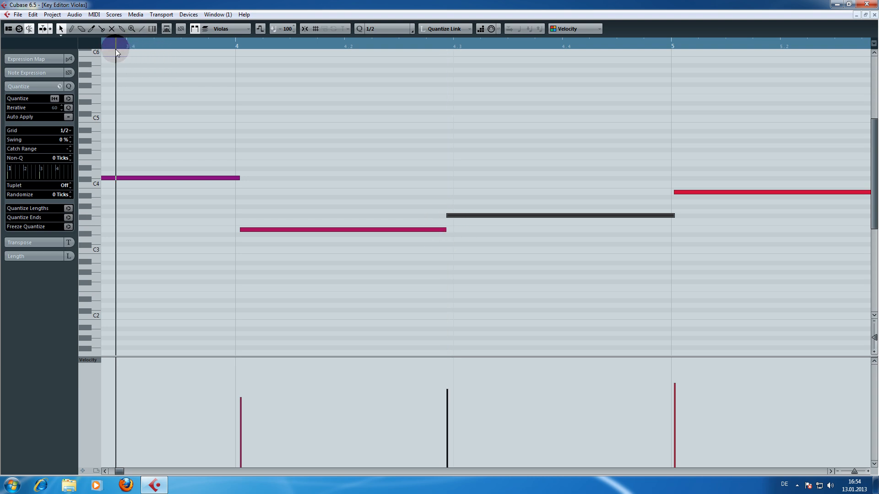
key("space")
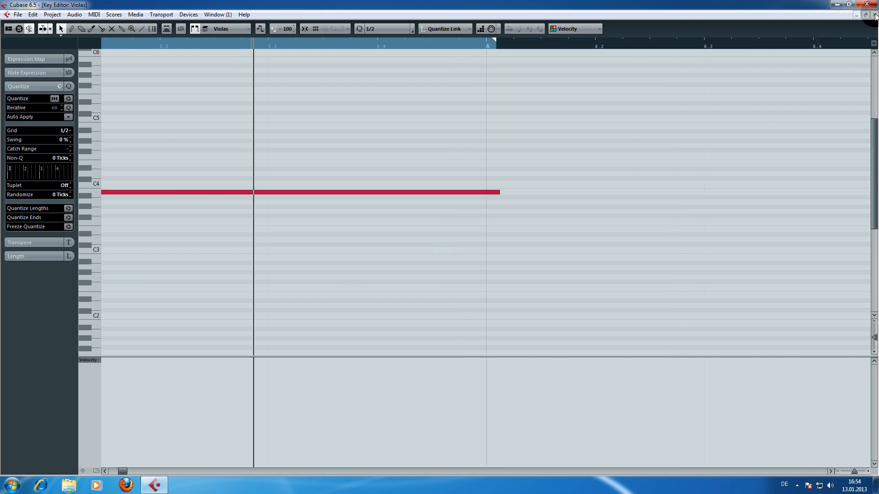
Return to the project window and play back Violas from late bar 2 and again from mid-bar 3 to check the Expression curve
left_click(867, 4)
left_click_drag(337, 67, 220, 67)
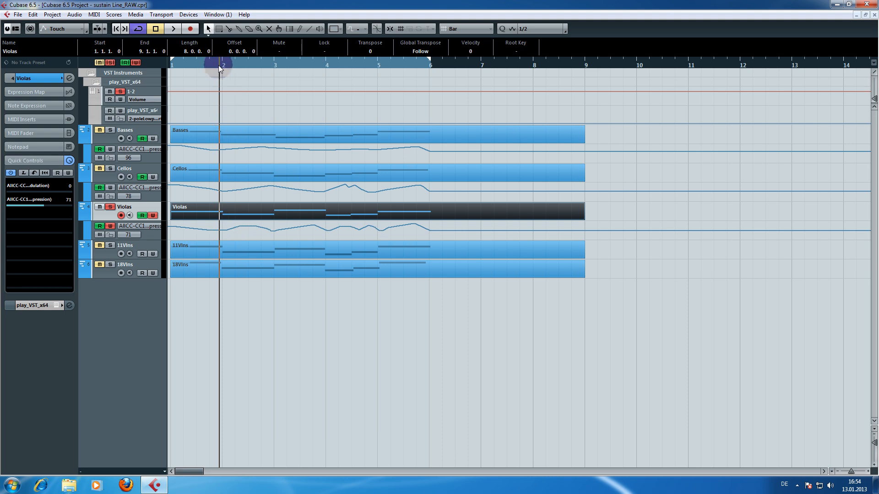
left_click_drag(222, 66, 234, 67)
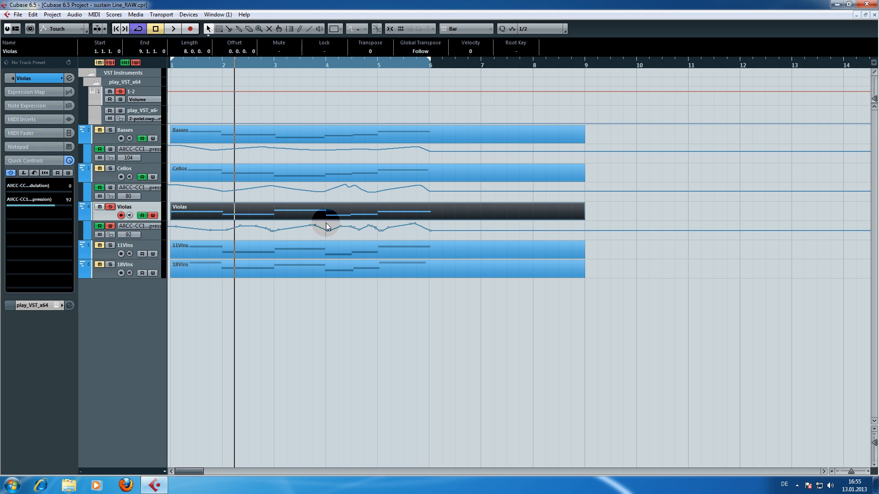
left_click_drag(270, 65, 263, 150)
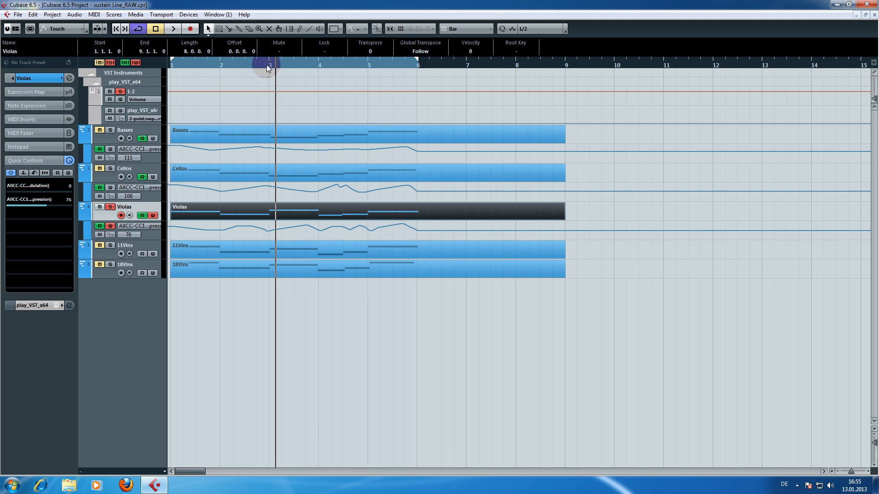
left_click_drag(269, 67, 263, 66)
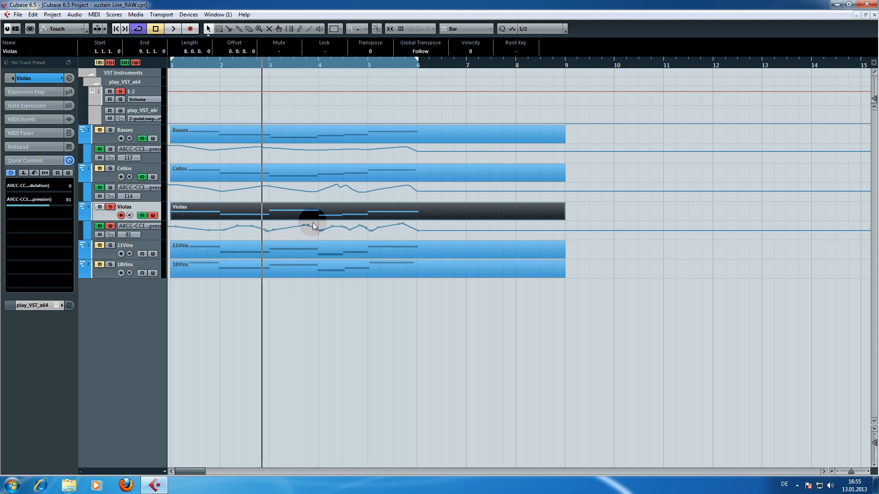
key("space")
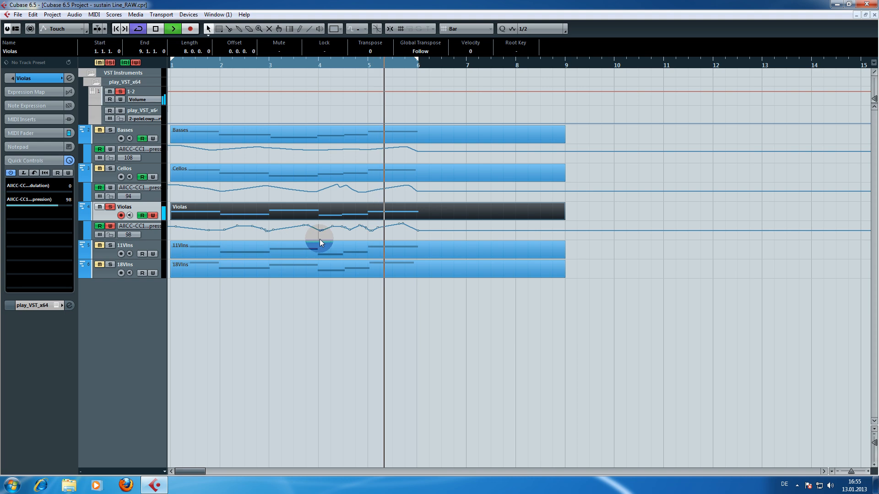
key("space")
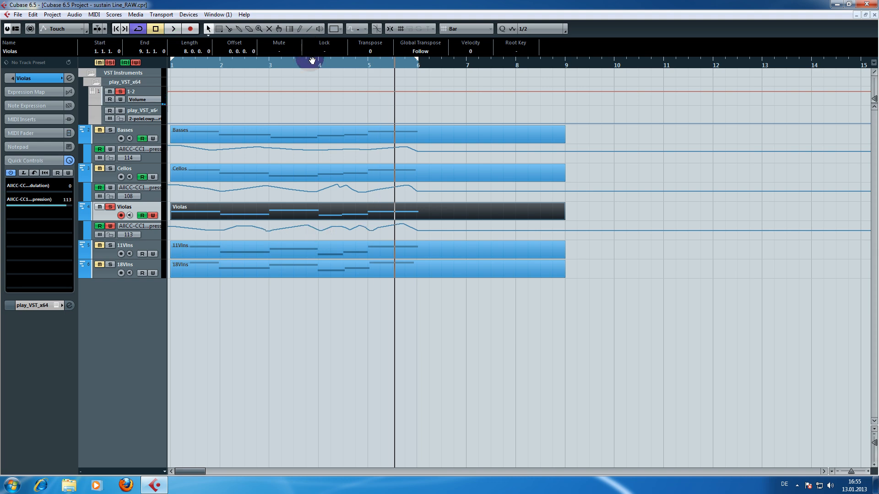
left_click_drag(305, 64, 293, 62)
key("space")
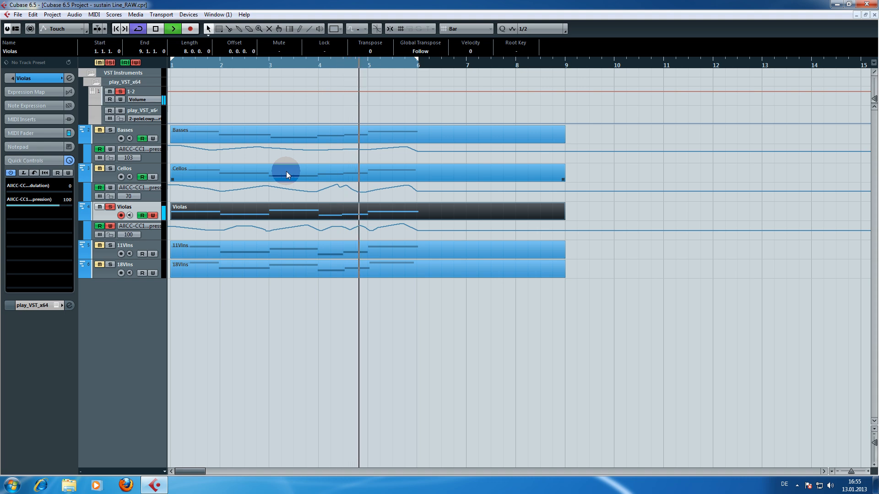
key("space")
Lower the Violas Expression point just before bar 4 to 21 at 3.4.4.100, and move the playhead back to mid-bar 3
left_click(319, 218)
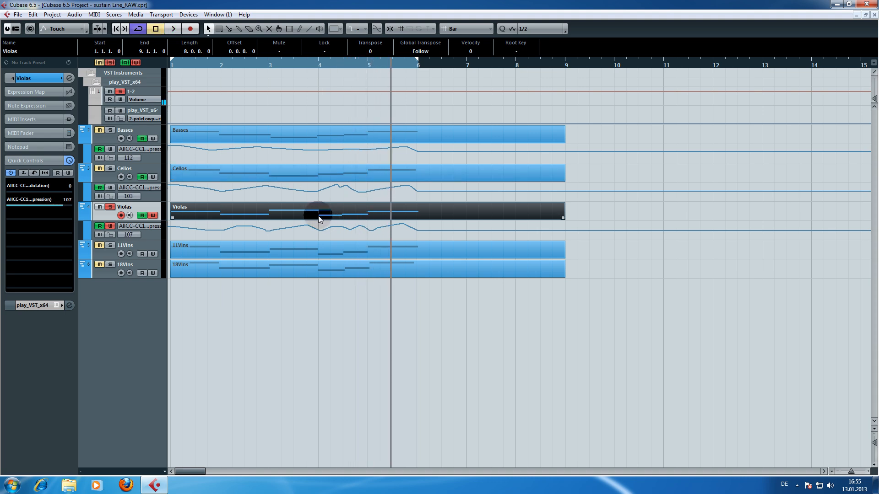
left_click_drag(315, 67, 312, 64)
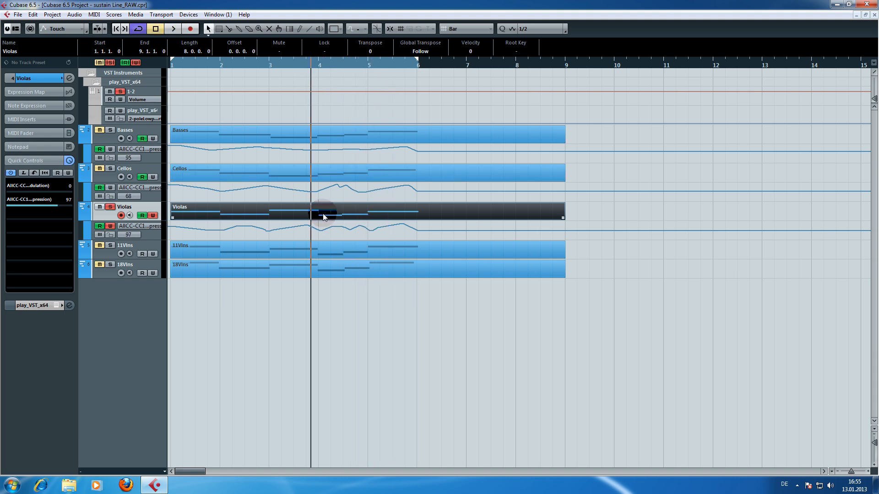
left_click(319, 235)
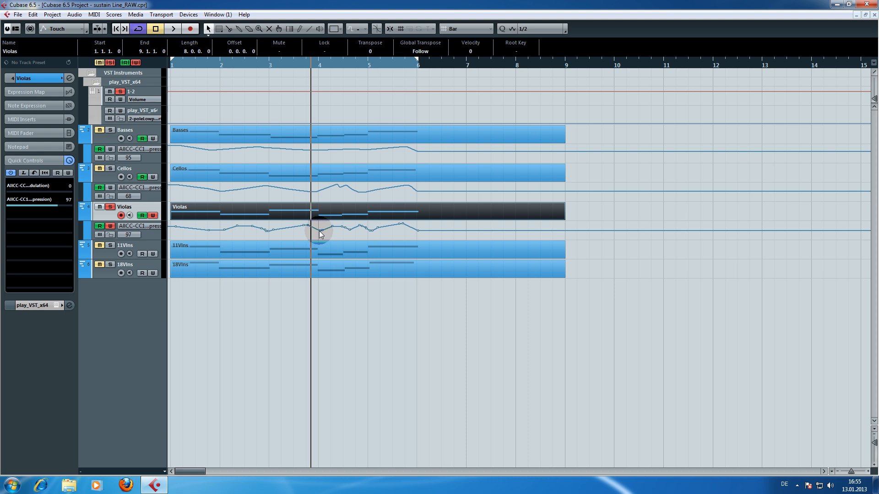
left_click(320, 232)
left_click_drag(319, 235, 318, 238)
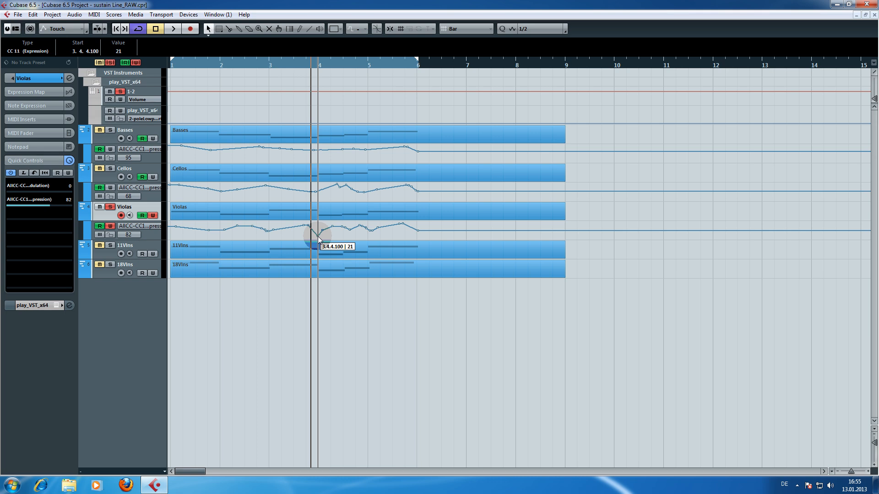
left_click_drag(315, 70, 301, 66)
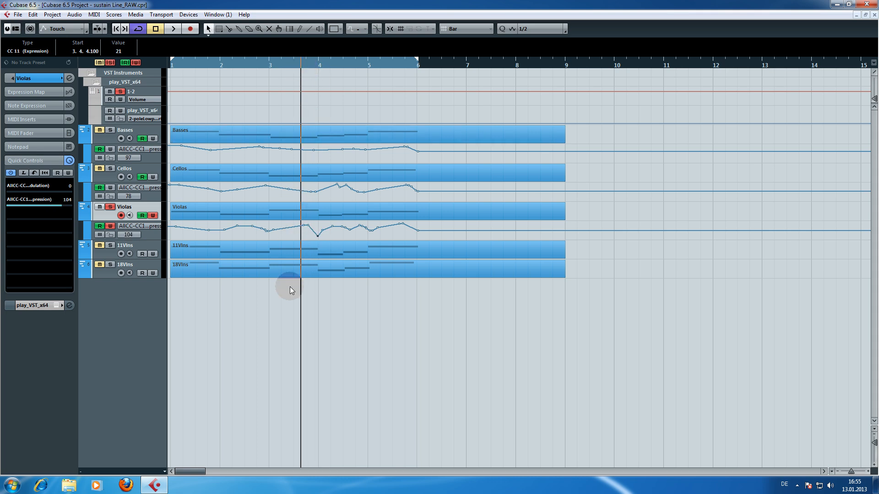
Play back Violas from mid-bar 3, raise the Expression point at 3.4.4.100 to 46, and play back again
key("space")
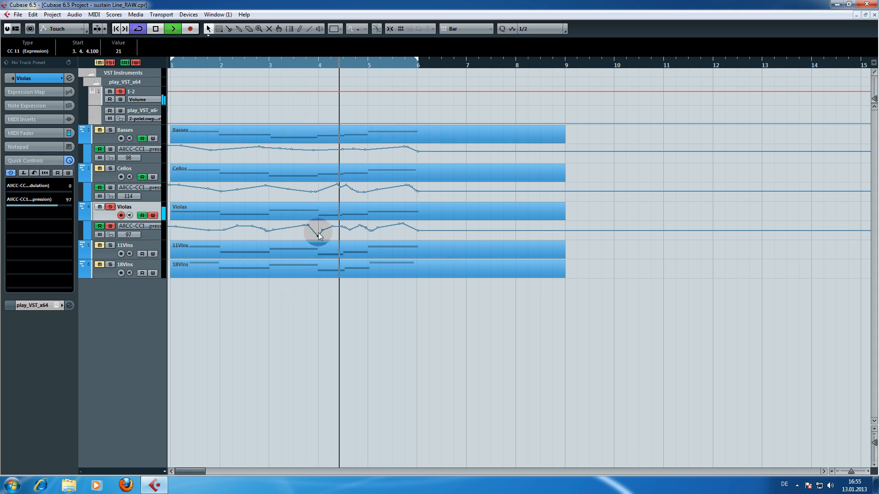
key("space")
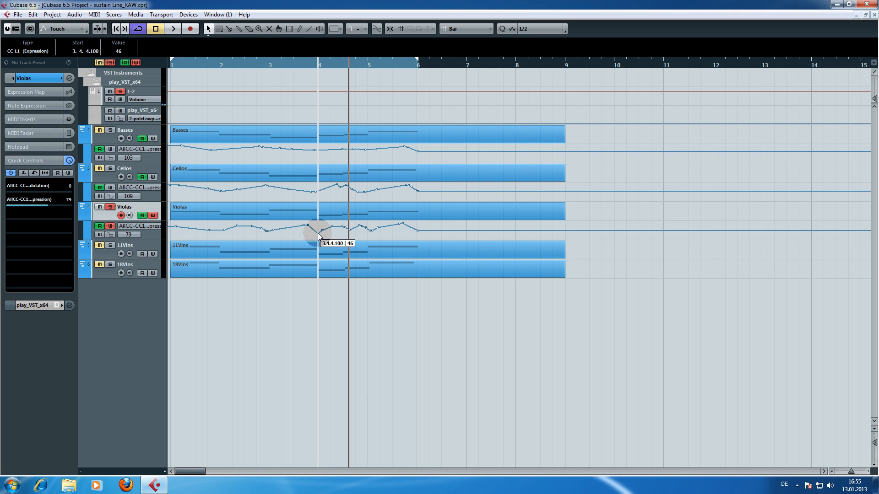
left_click_drag(319, 236, 318, 233)
left_click(304, 67)
key("space")
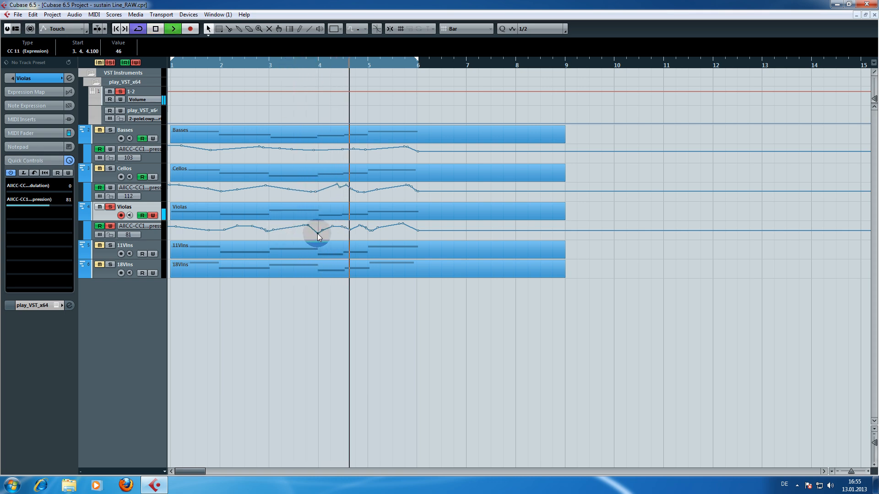
Move the Violas Expression point just before bar 4 to 3.4.4.118 with value 53, and play back from just before bar 3
key("space")
left_click_drag(319, 237, 319, 235)
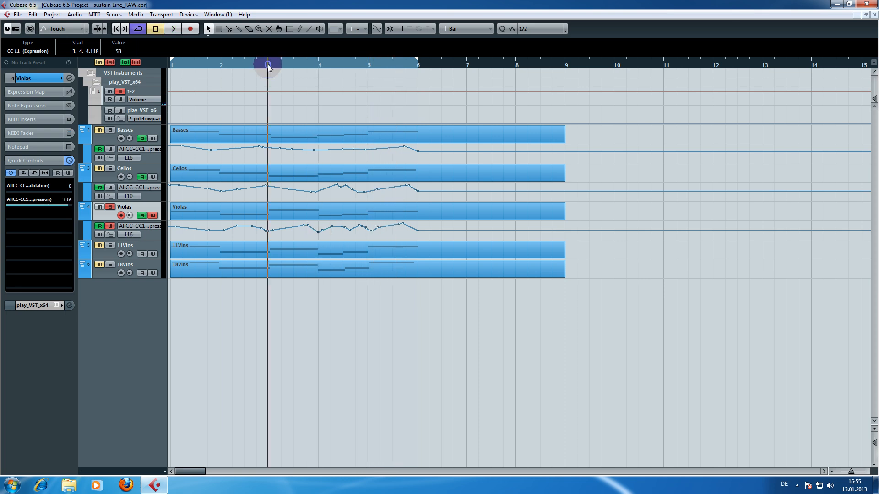
left_click(268, 65)
key("space")
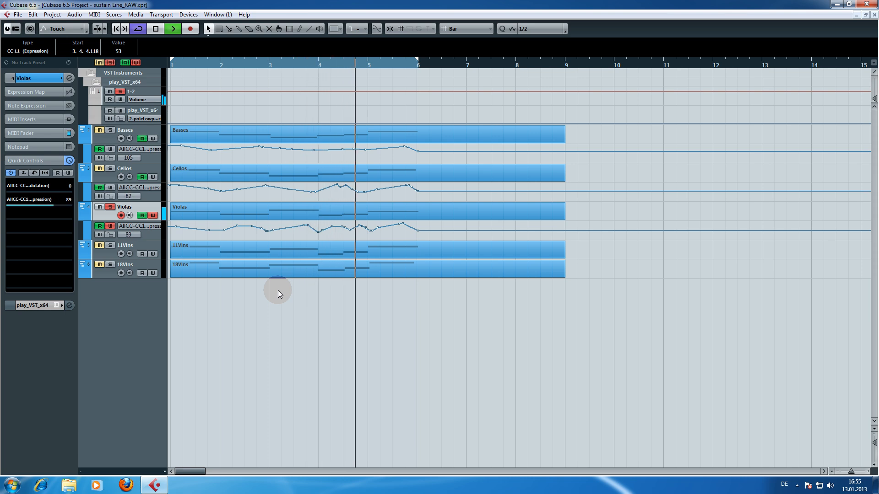
key("space")
Lower the Violas Expression point at 4.2.3.80 to 78, and play back from late bar 3
left_click_drag(342, 227, 341, 232)
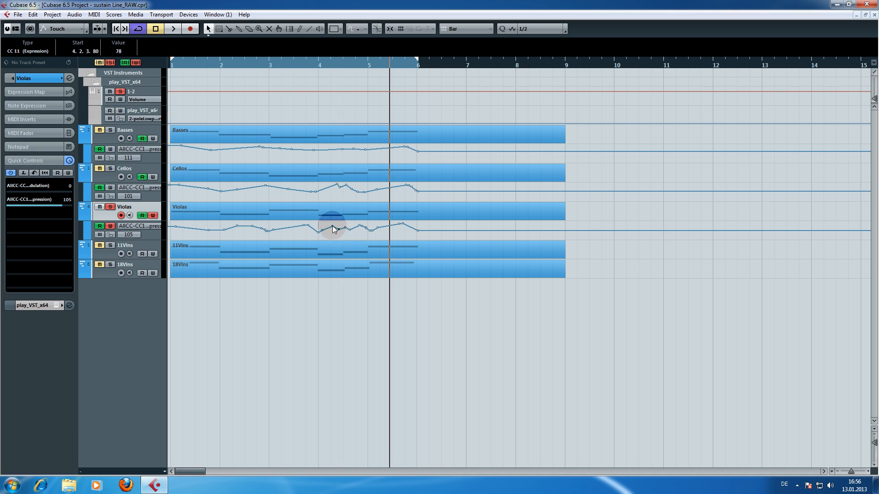
left_click(307, 64)
key("space")
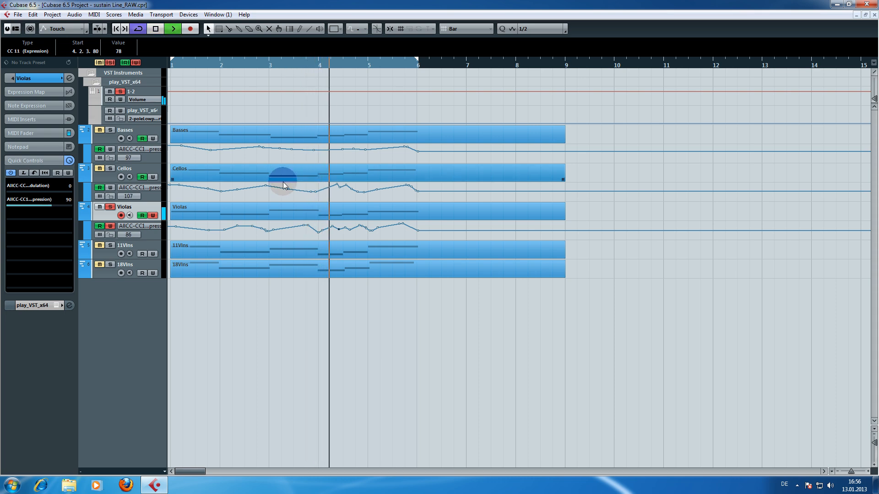
key("space")
Delete the Violas Expression point at 4.3.1.88, set the one at 4.3.3.100 to 85, and play back from bar 4
left_click(346, 230)
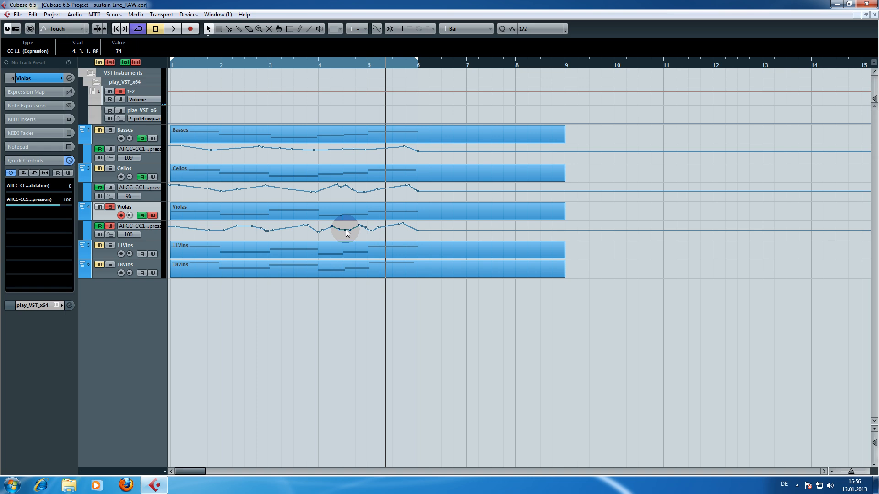
key("Delete")
left_click(352, 229)
left_click_drag(352, 229, 352, 228)
left_click(318, 70)
key("space")
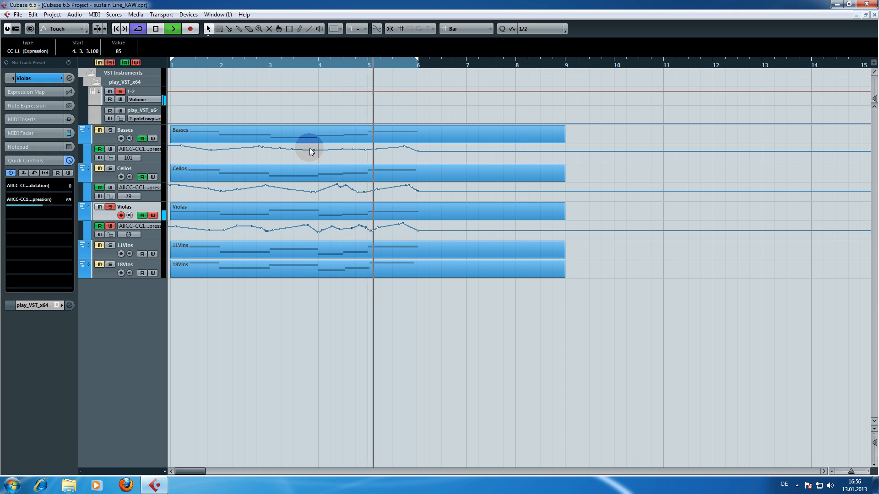
key("space")
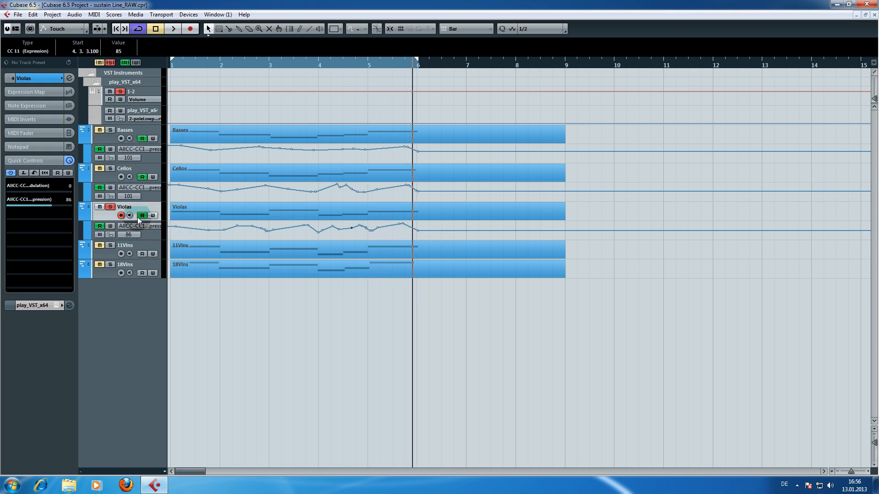
Unsolo Violas, solo the 11Vlns track, and play it back from the start to rehearse its Expression
left_click(111, 207)
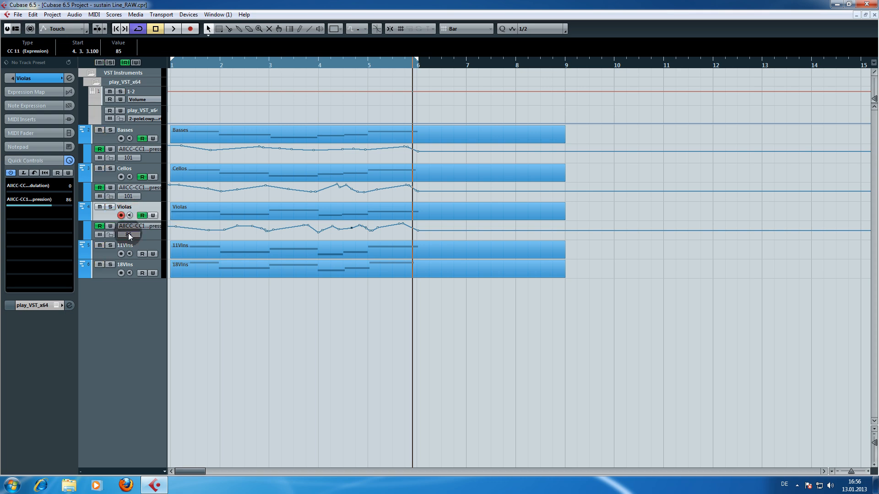
left_click(113, 249)
left_click(111, 246)
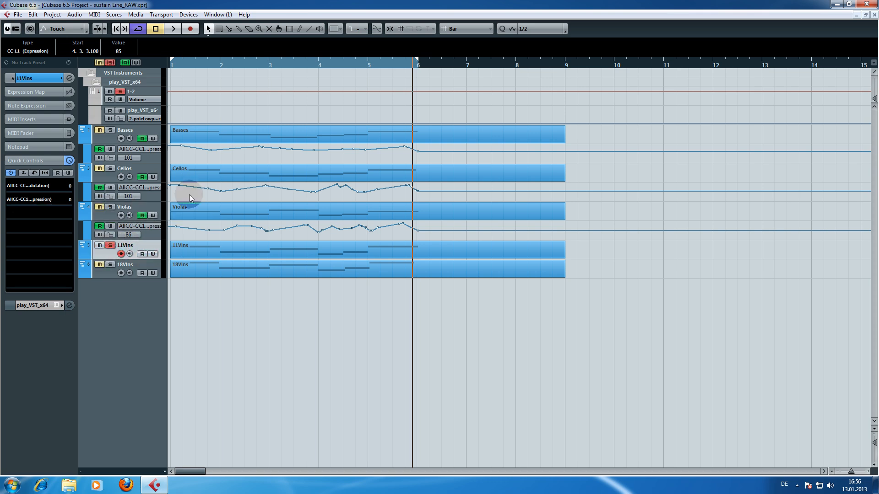
left_click_drag(196, 62, 154, 64)
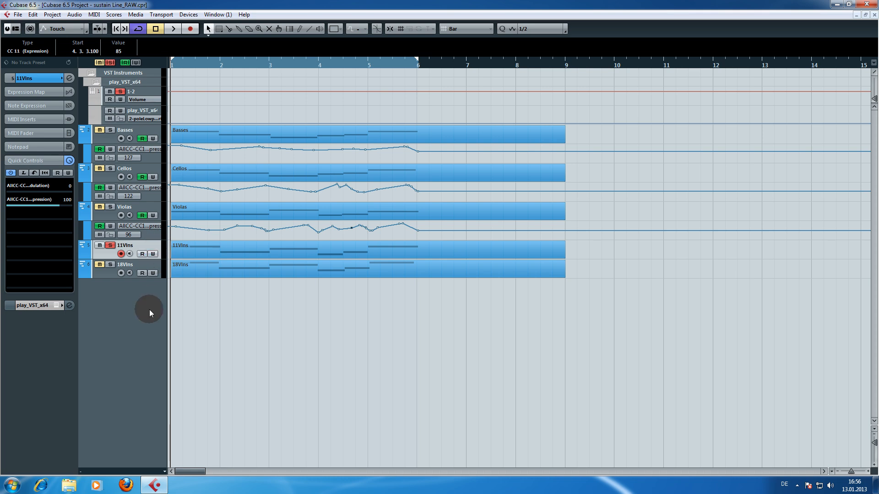
key("space")
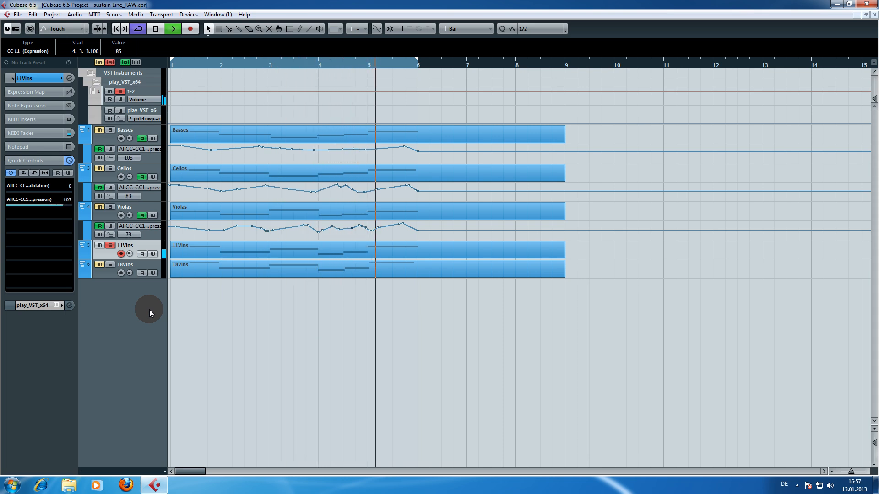
key("space")
Enable automation writing on 11Vlns, record its Expression from the start, and show the recorded automation lane
left_click(152, 254)
left_click_drag(210, 63, 142, 68)
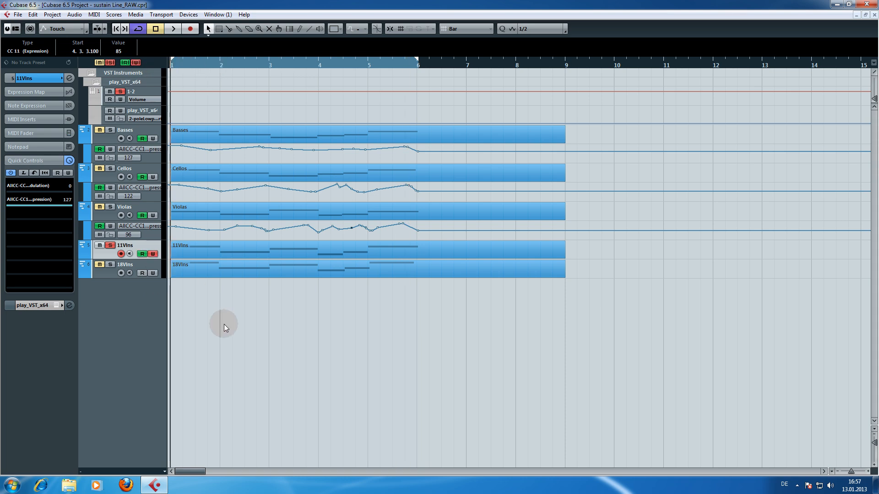
key("space")
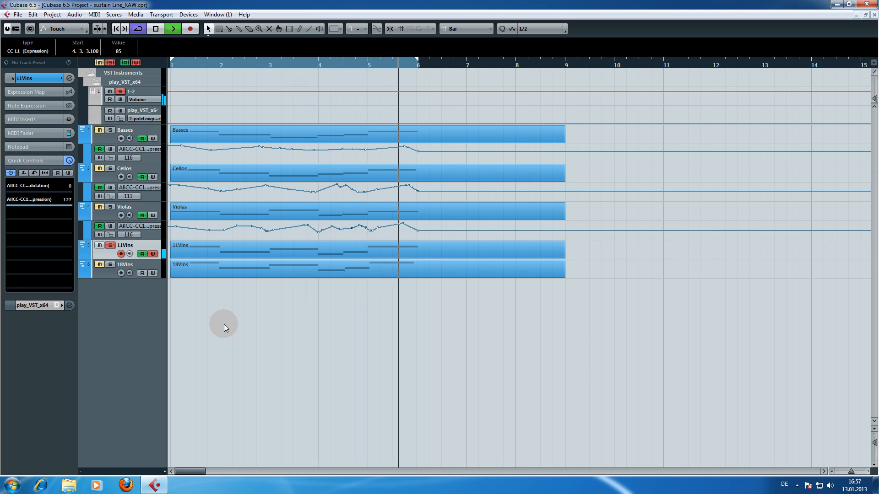
key("space")
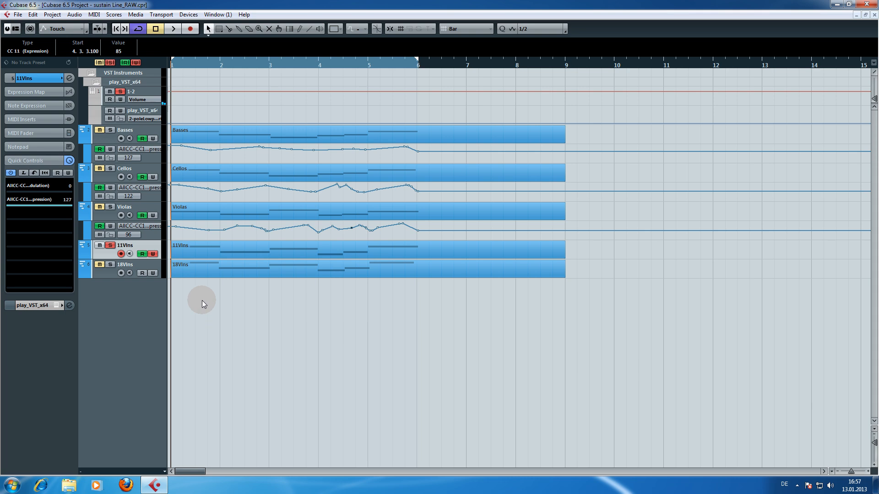
left_click(83, 256)
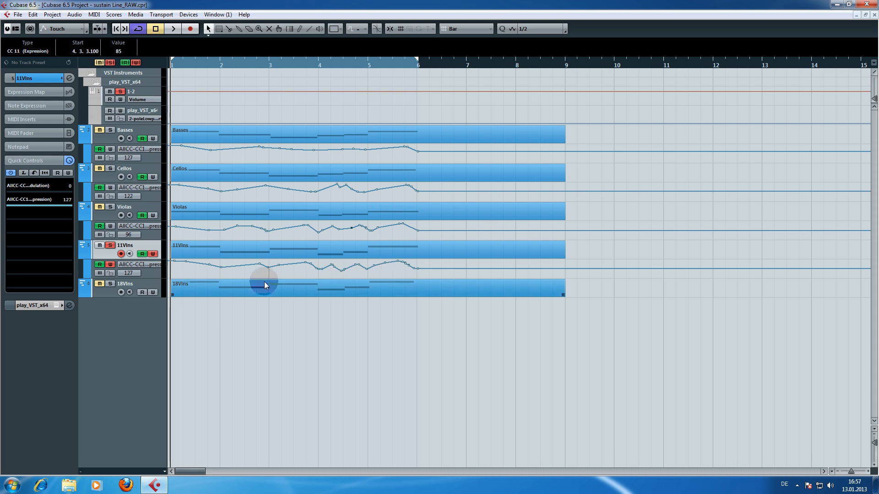
Try values 53 and 56 for the 11Vlns Expression point at 4.2.4.43, playing back from bar 3 after each change
key("space")
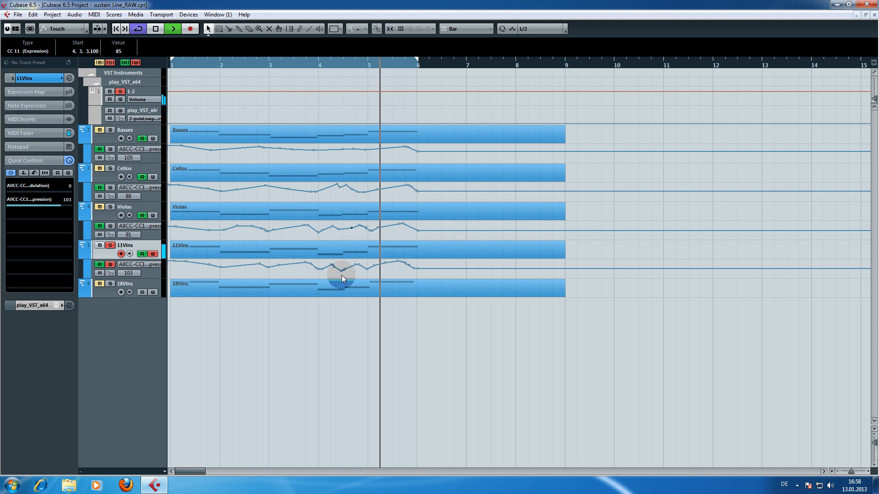
key("space")
left_click_drag(337, 274, 345, 273)
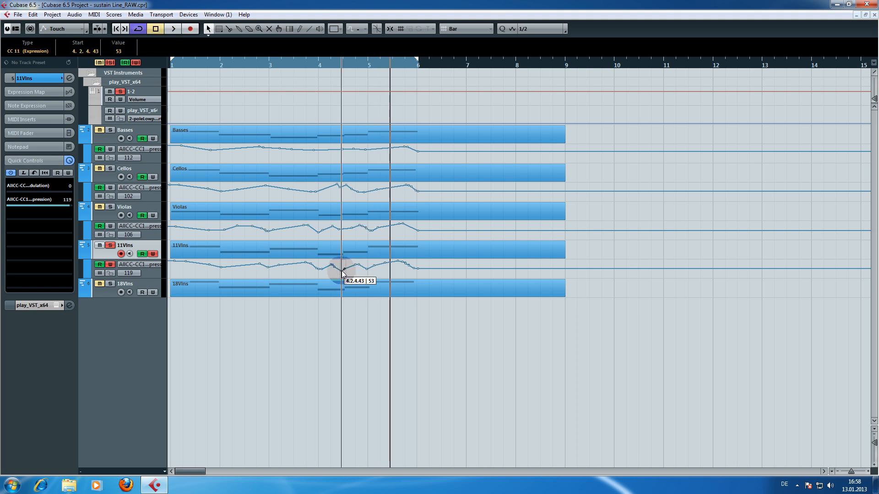
left_click_drag(316, 67, 287, 65)
key("space")
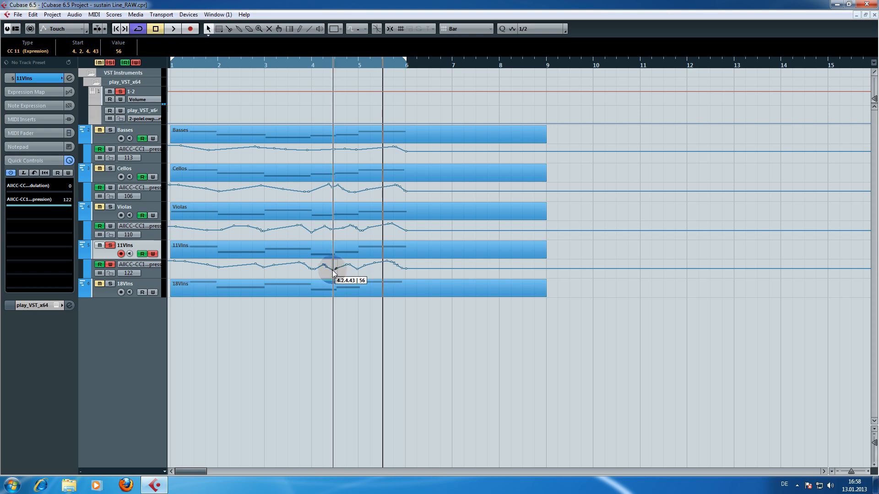
left_click_drag(334, 272, 334, 273)
left_click_drag(307, 64, 281, 67)
key("space")
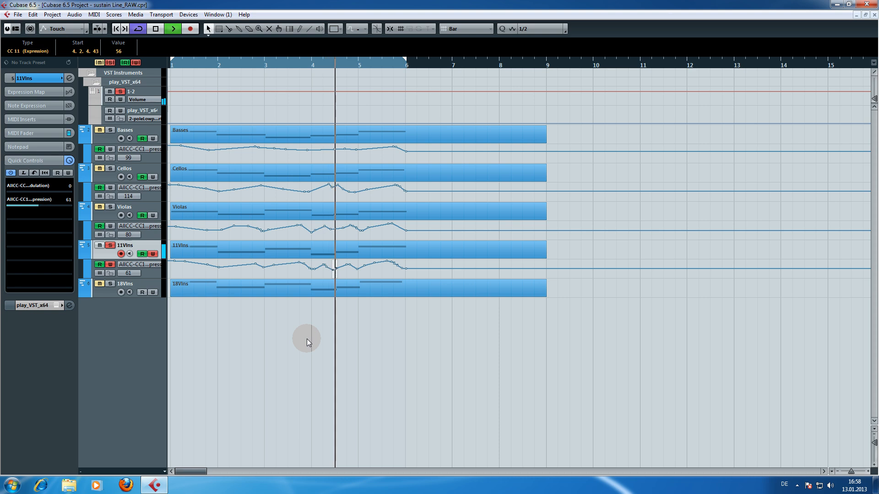
Set the 11Vlns Expression points at 4.2.4.43 to 78 and at 4.4.4.82 to 81, and play back from mid-bar 4
key("space")
left_click(334, 273)
left_click_drag(334, 271, 334, 272)
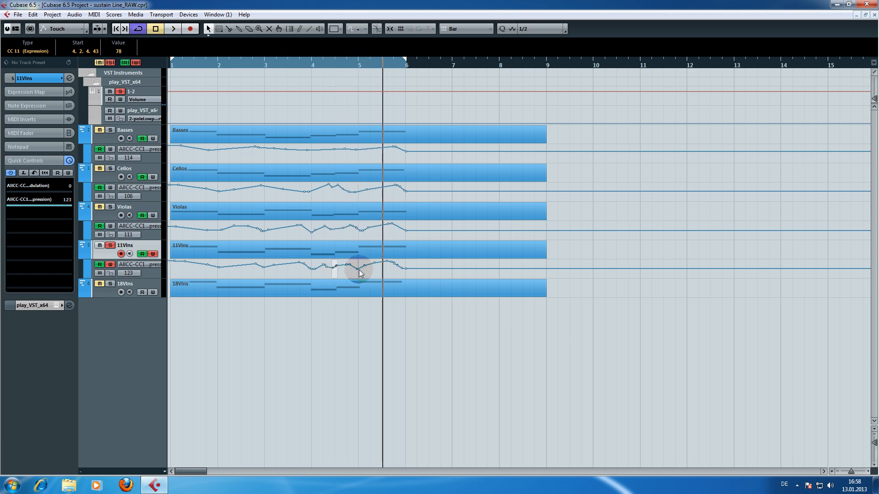
left_click(358, 268)
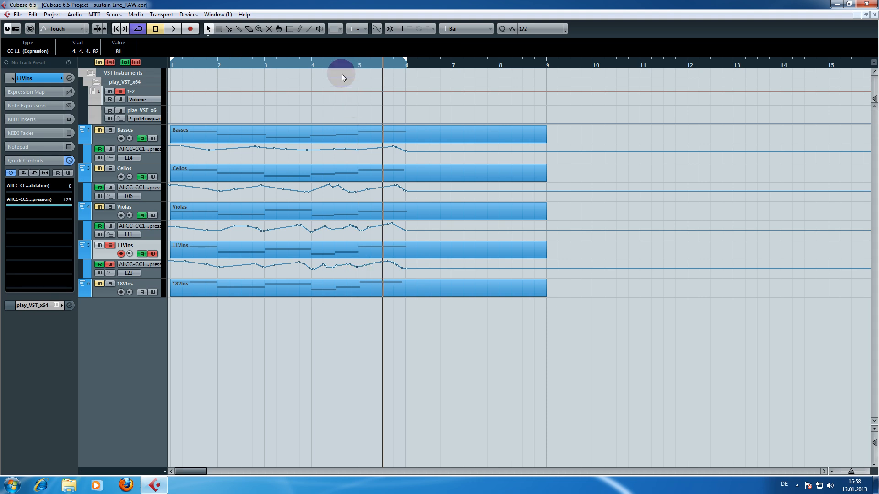
left_click(334, 62)
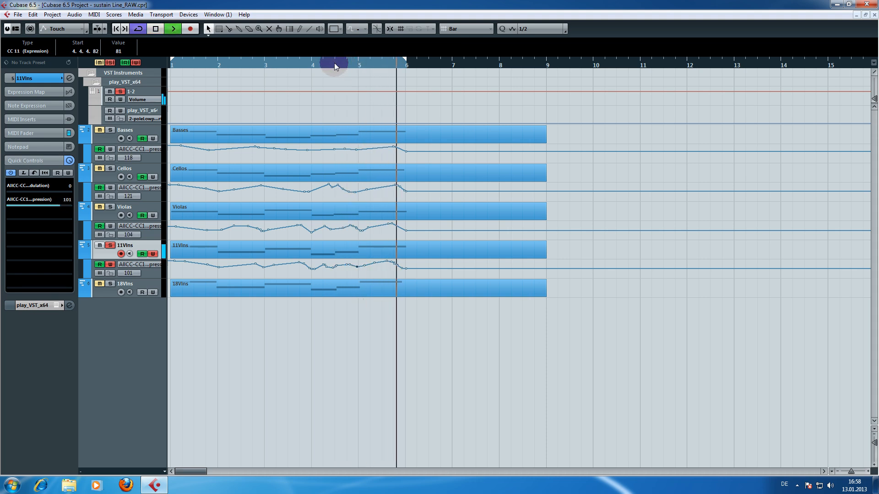
key("space")
key("space")
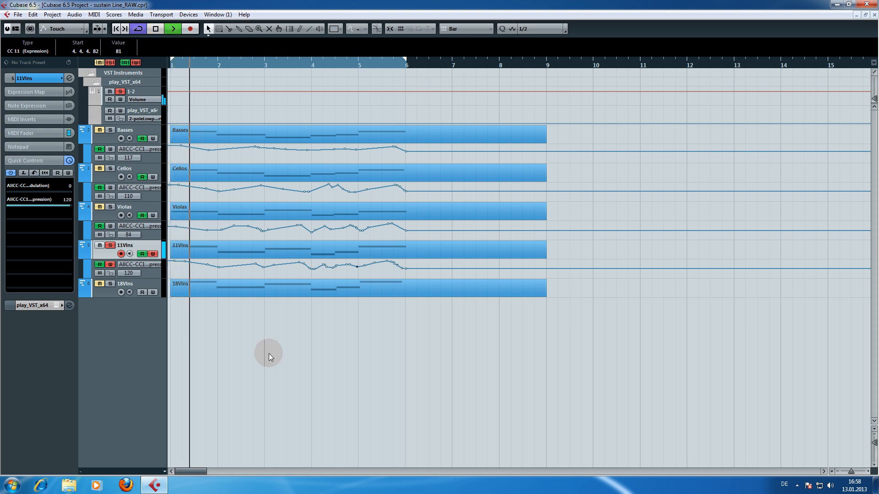
key("space")
Lower the 11Vlns Expression point near the end of bar 1 to 35 at 1.4.3.79, and play back from the start
left_click_drag(214, 270, 213, 274)
left_click_drag(206, 65, 141, 70)
key("space")
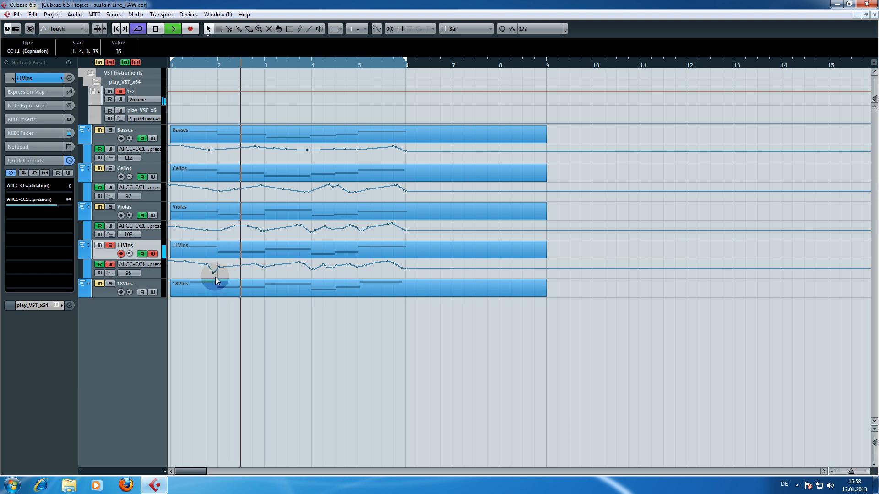
Move the 11Vlns Expression point near the end of bar 1 to 1.4.4.34 with value 53, and play back from the start
left_click_drag(213, 274, 216, 273)
left_click(234, 268)
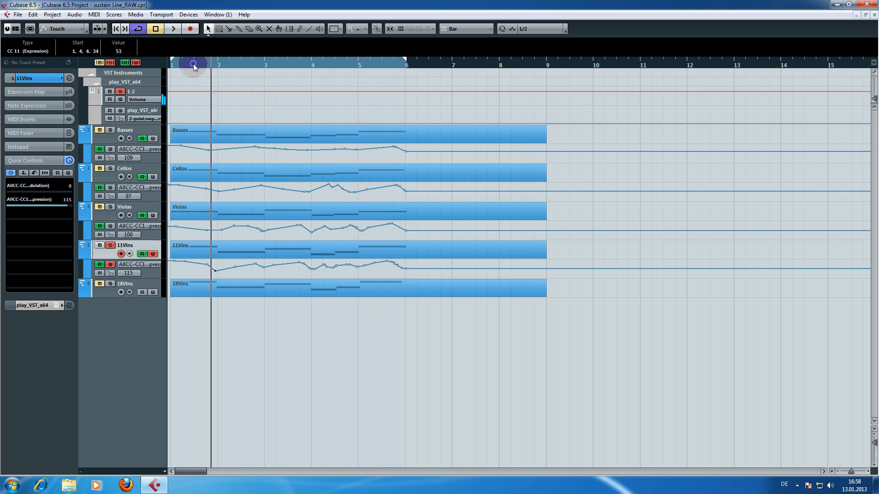
left_click_drag(211, 61, 174, 89)
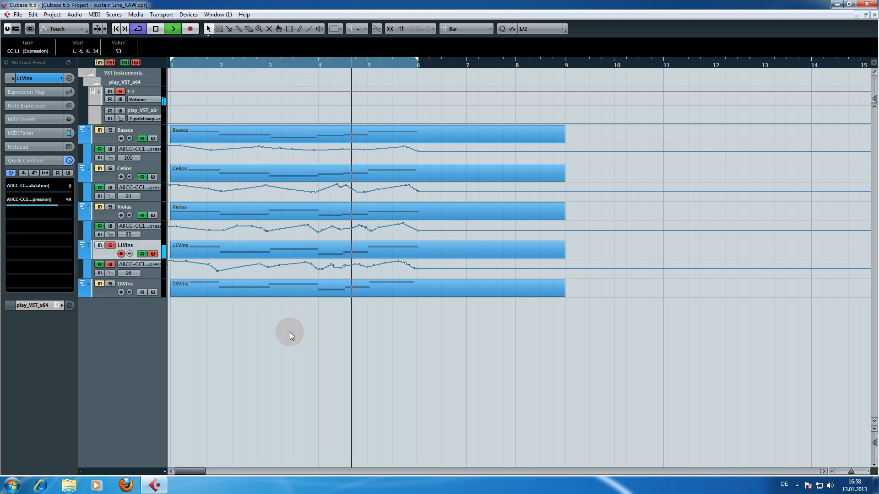
Start the 11Vlns note at bar 5 slightly earlier in the Key Editor, then play back from bar 5 in the project window
double_click(380, 248)
left_click(271, 375)
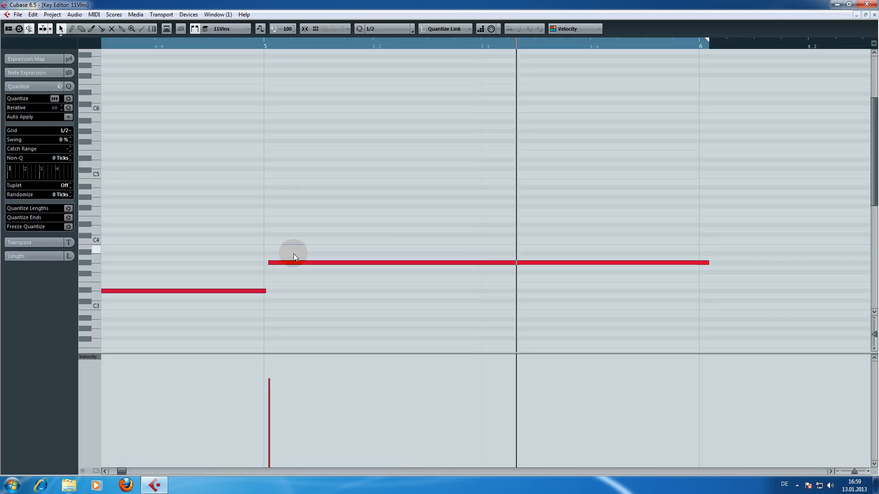
left_click_drag(270, 262, 266, 262)
left_click(873, 15)
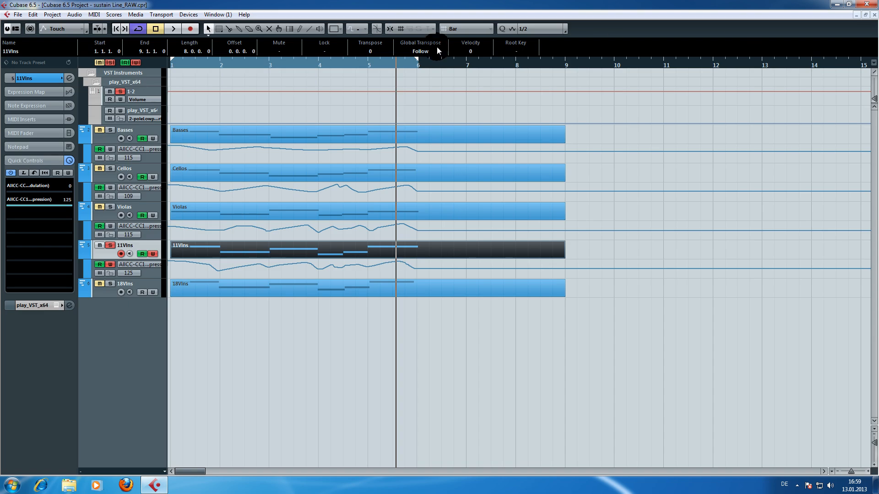
left_click(370, 61)
key("space")
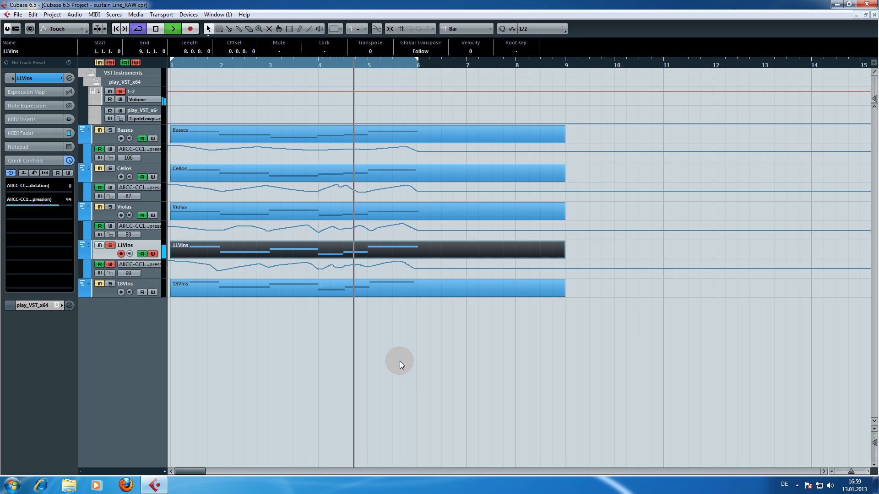
Reopen the 11Vlns part in the Key Editor, slightly lower the velocity of the bar 4 beat 3 note, and play back from early bar 4
left_click(346, 255)
key("space")
double_click(346, 256)
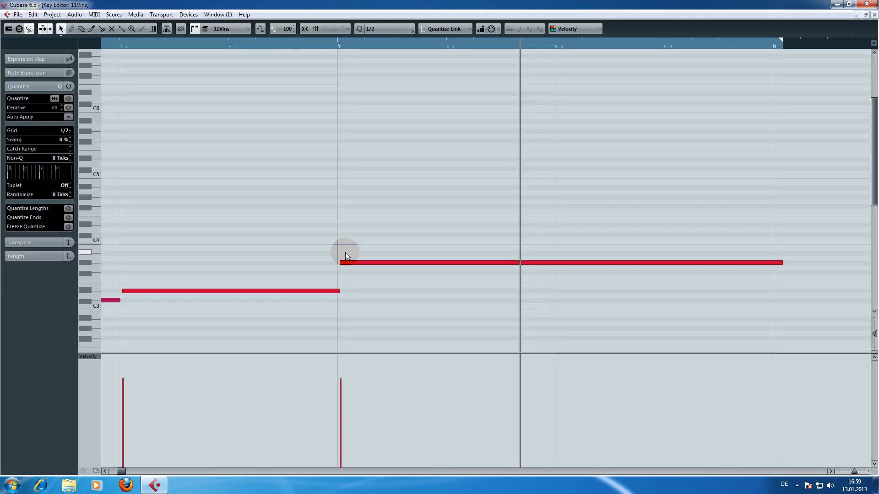
left_click_drag(288, 309, 498, 276)
left_click(338, 384)
left_click_drag(340, 381, 341, 385)
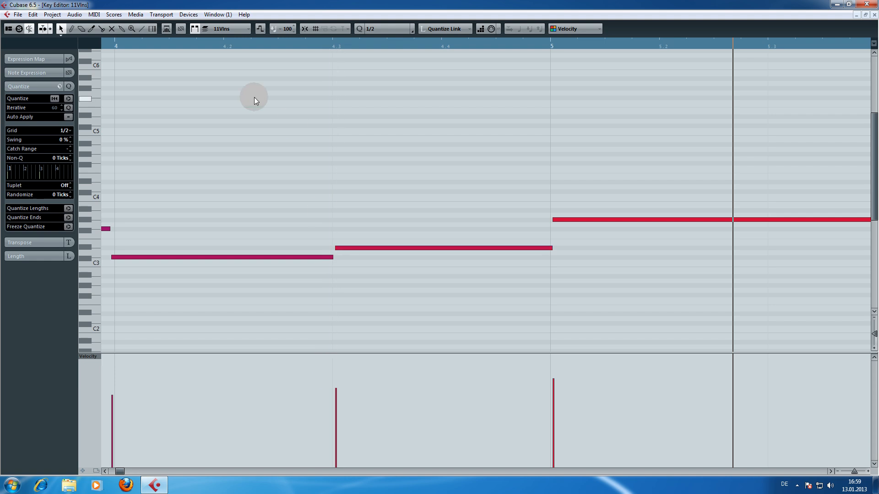
left_click(188, 45)
key("space")
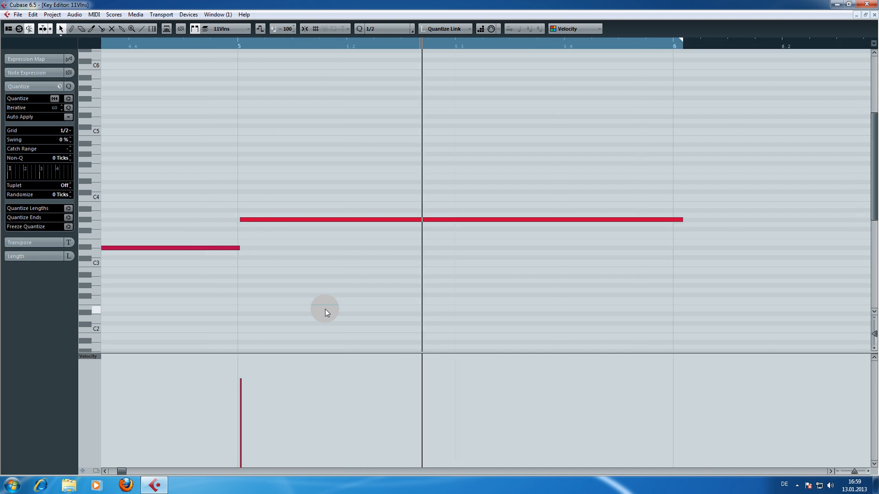
Return to the project window, solo the 18Vlns track with automation writing enabled, and move the playhead to the project start
left_click(874, 15)
left_click(197, 261)
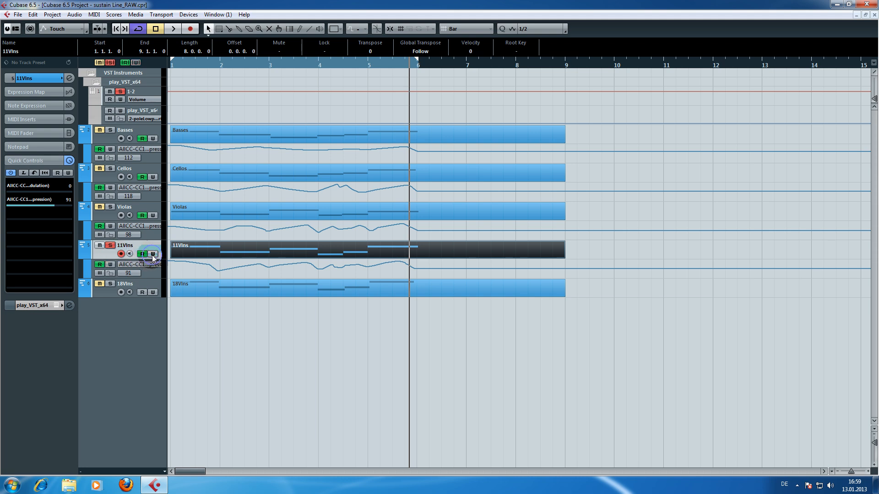
left_click(125, 287)
left_click(110, 283)
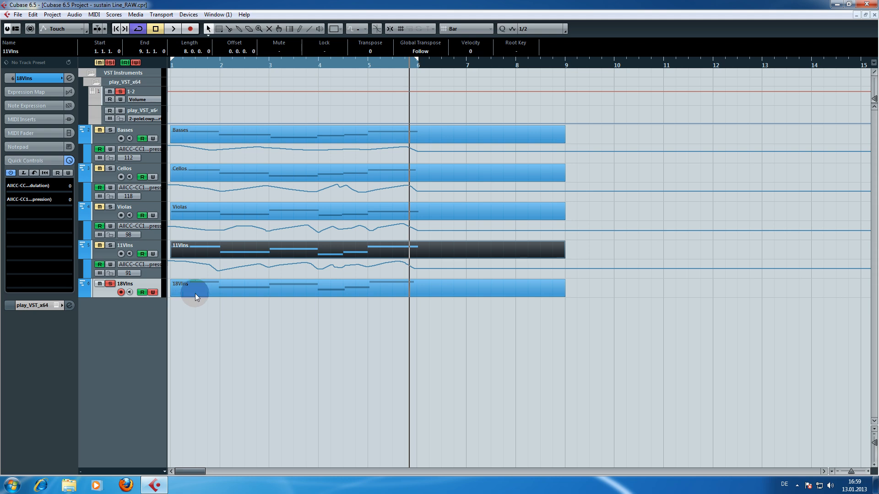
left_click_drag(200, 63, 151, 68)
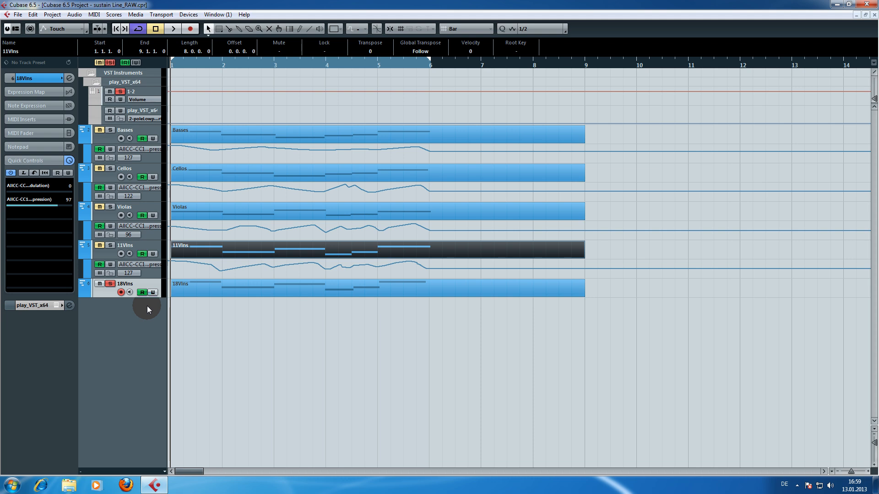
Rehearse the 18Vlns Expression ride in playback from the start, with the track's automation and record arming turned off
left_click(143, 292)
left_click(121, 292)
key("space")
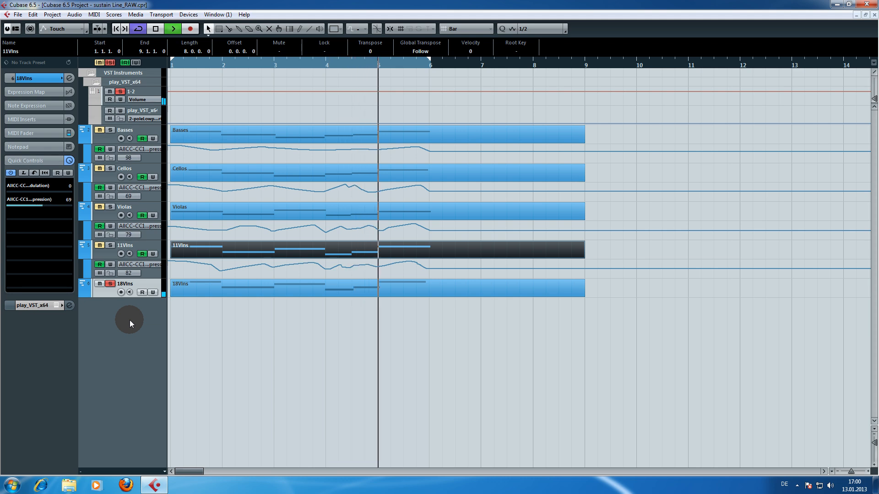
key("space")
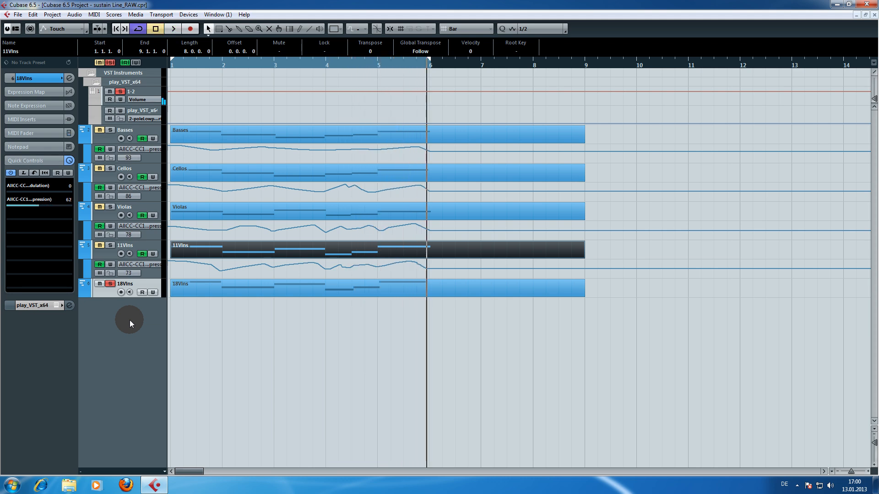
Enable automation writing on 18Vlns, record an Expression ride from bar 1 through bar 5, and show the track's automation lane
left_click(152, 292)
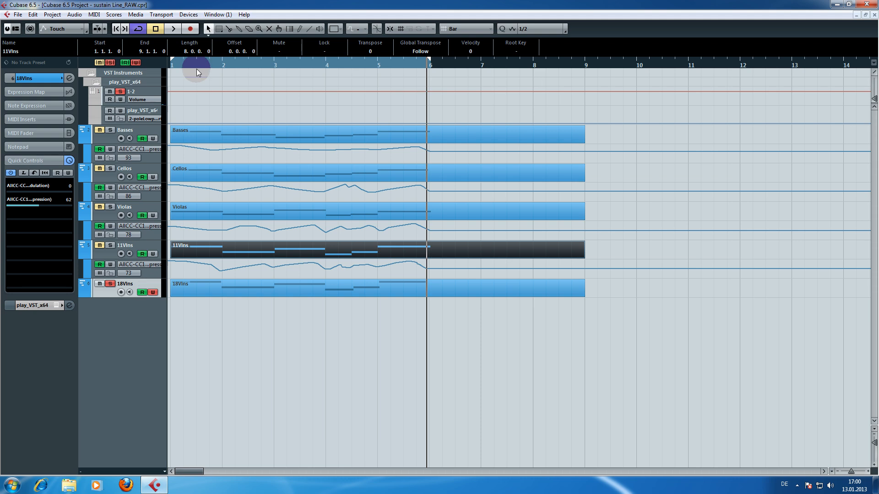
left_click_drag(192, 66, 158, 61)
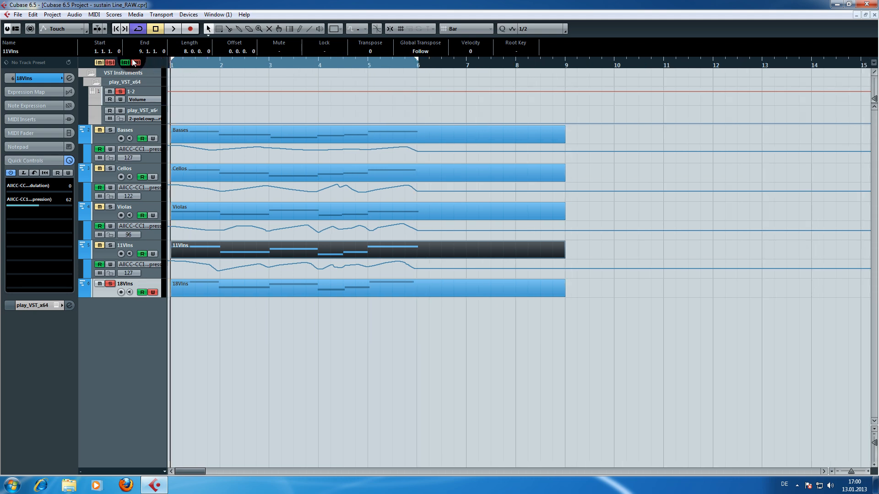
key("space")
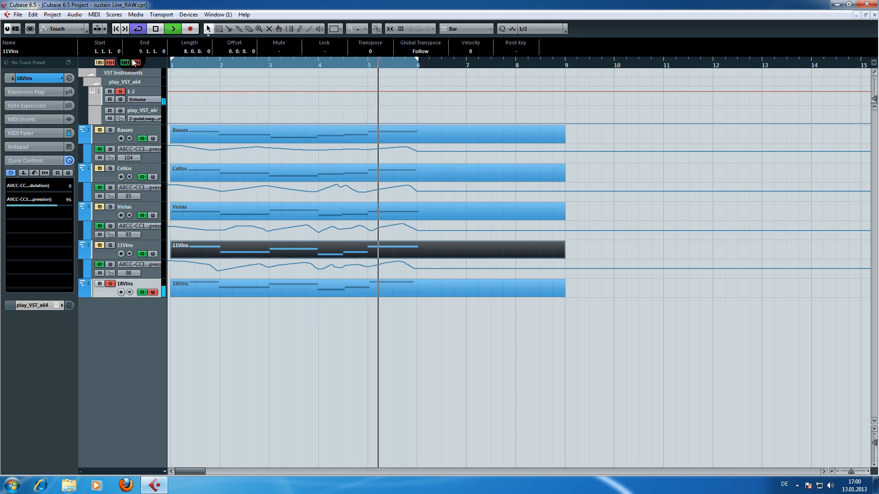
key("space")
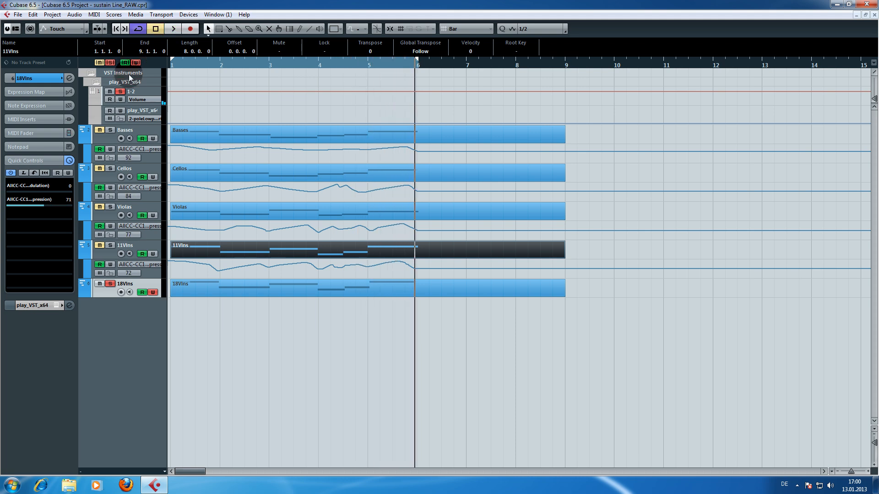
left_click(83, 293)
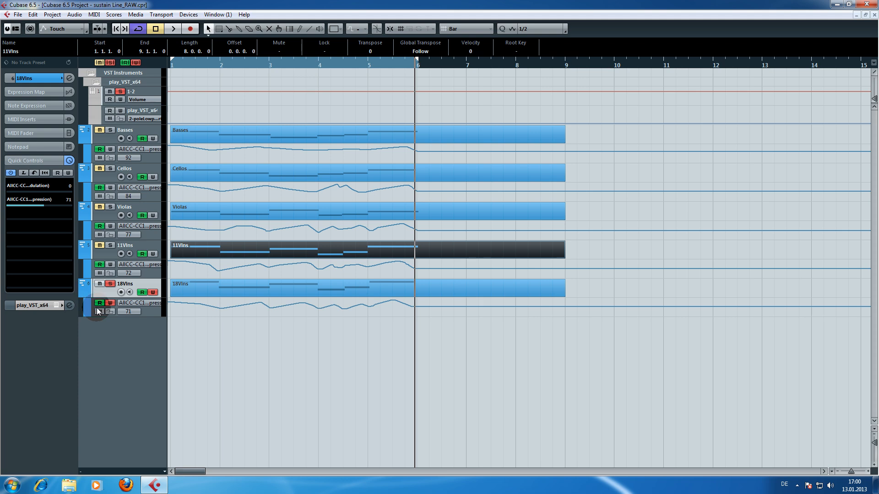
Adjust two 18Vlns Expression points in bar 4 to 78 at 4.2.4.102 and 102 at 4.4.1.2, and play back from late bar 3
left_click(342, 300)
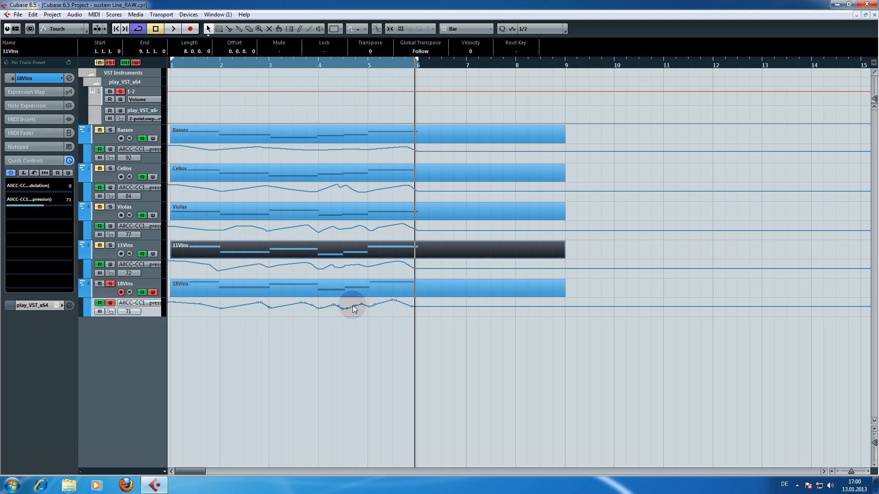
left_click(342, 308)
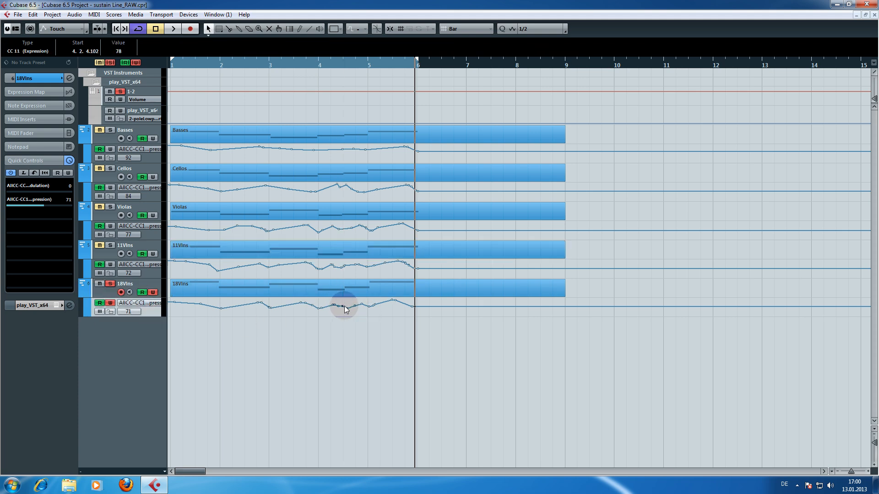
left_click_drag(348, 307, 356, 303)
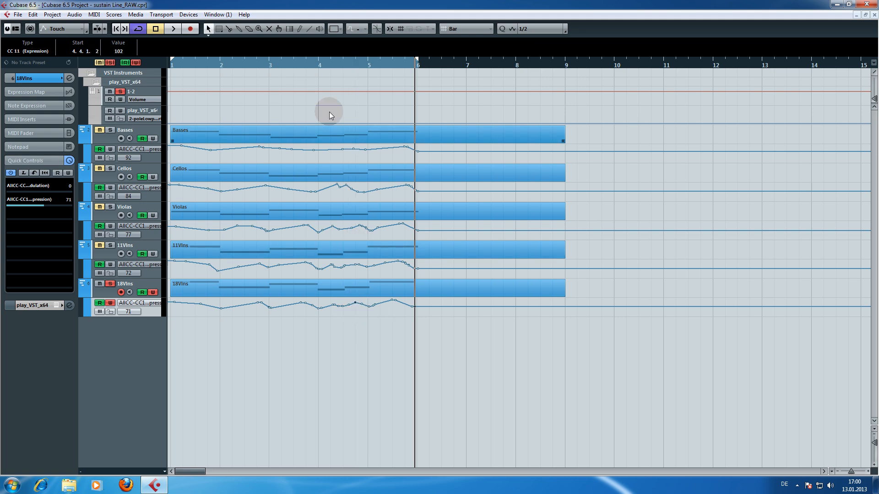
left_click(304, 64)
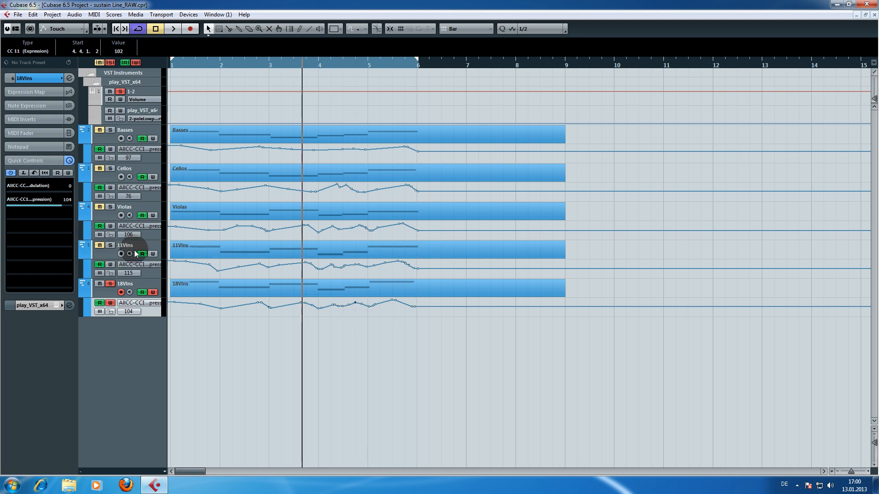
key("space")
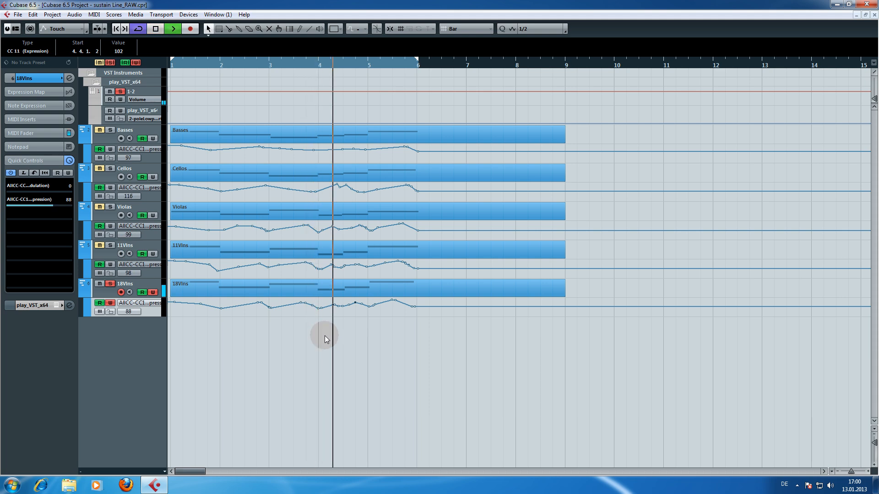
key("space")
In the 18Vlns Key Editor, slightly lower the bar 4 beat 3 note's velocity, raise the bar 4 downbeat note's velocity, and play back
double_click(350, 292)
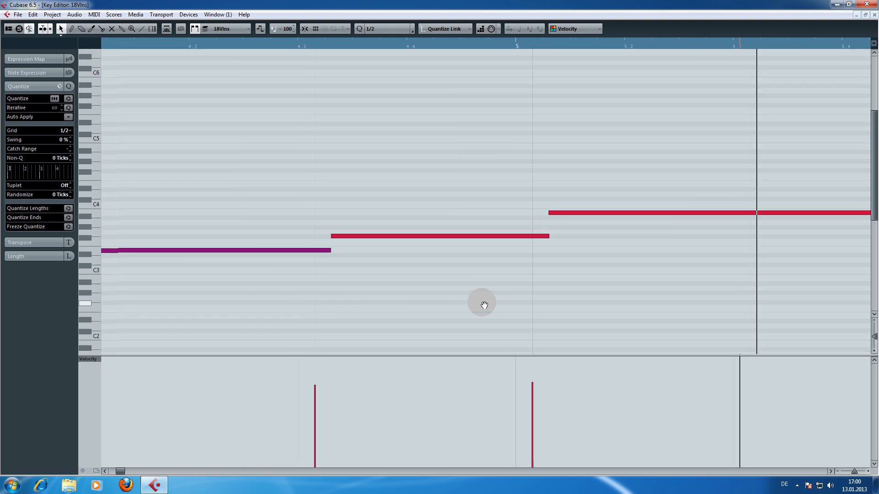
mouse_move(368, 367)
left_mouse_down()
mouse_move(358, 387)
mouse_move(585, 386)
mouse_move(572, 386)
left_mouse_up()
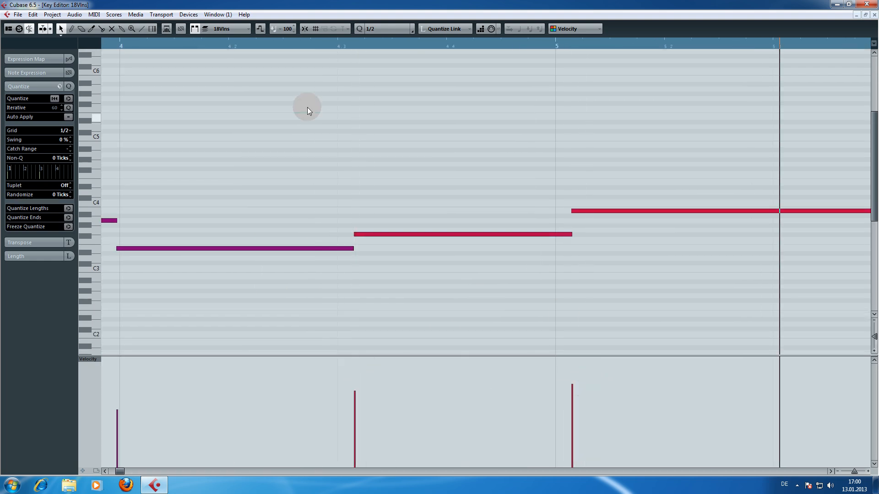
left_click(281, 45)
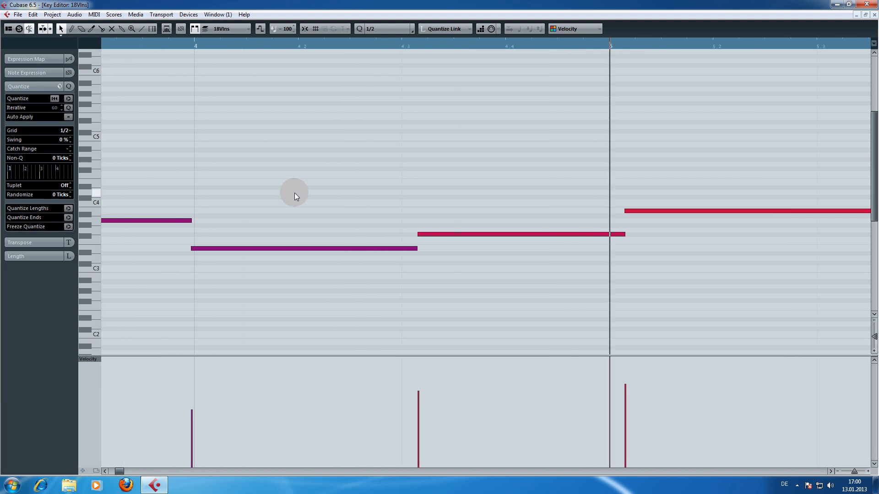
left_click(418, 398)
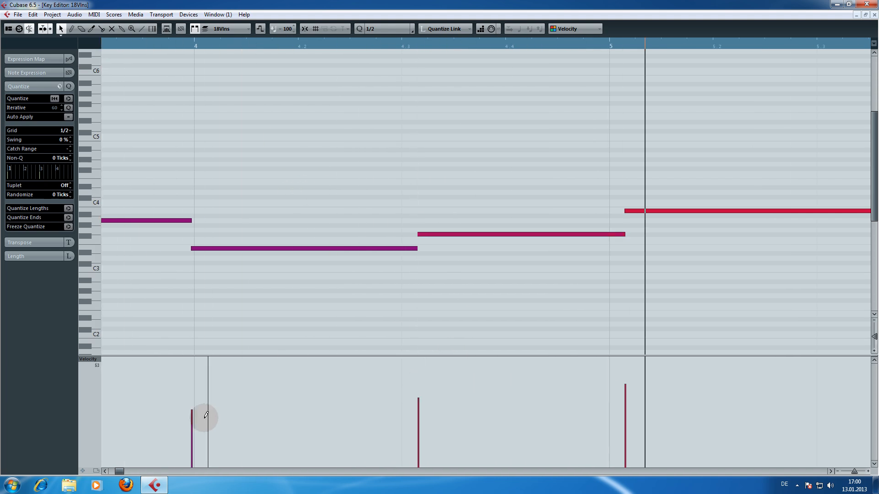
left_click(193, 405)
left_click(115, 47)
key("space")
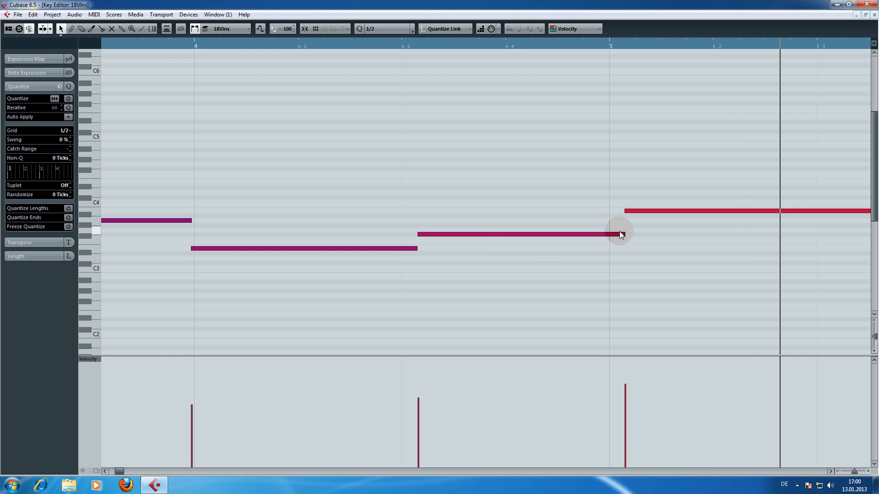
Move the 18Vlns note transitions at bar 5 and bar 4 beat 3 slightly earlier, and play back from just before bar 4
left_click_drag(624, 235, 604, 211)
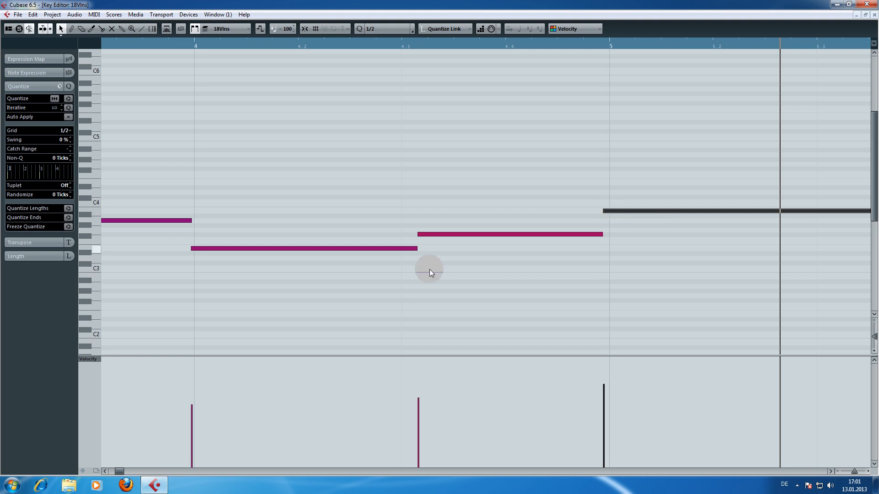
mouse_move(417, 248)
left_mouse_down()
mouse_move(402, 248)
mouse_move(409, 235)
left_mouse_up()
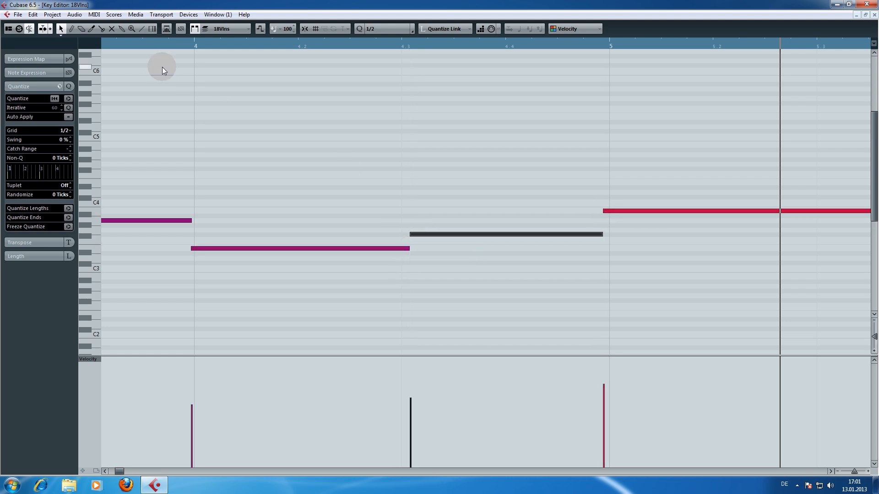
left_click_drag(162, 45, 113, 48)
key("space")
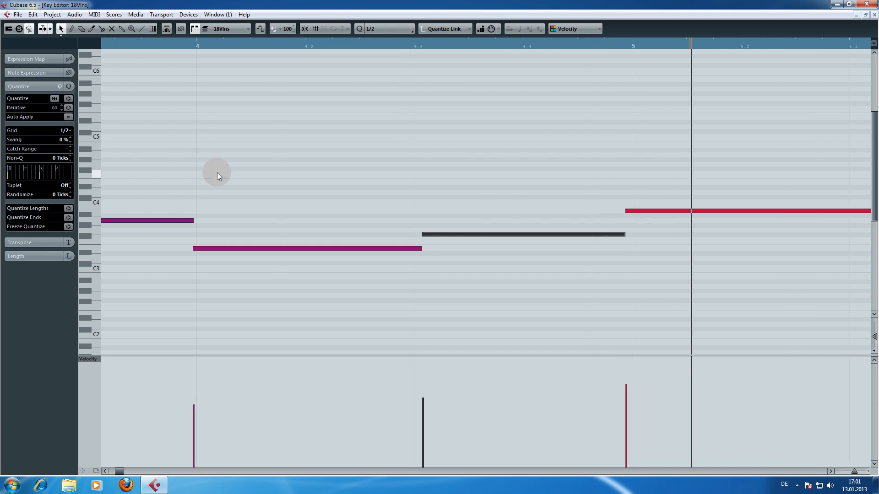
Move the 18Vlns note transition at bar 5 just past the bar line, slightly lower the bar 5 note's velocity, and play back
left_click_drag(626, 234, 635, 211)
left_click(626, 211)
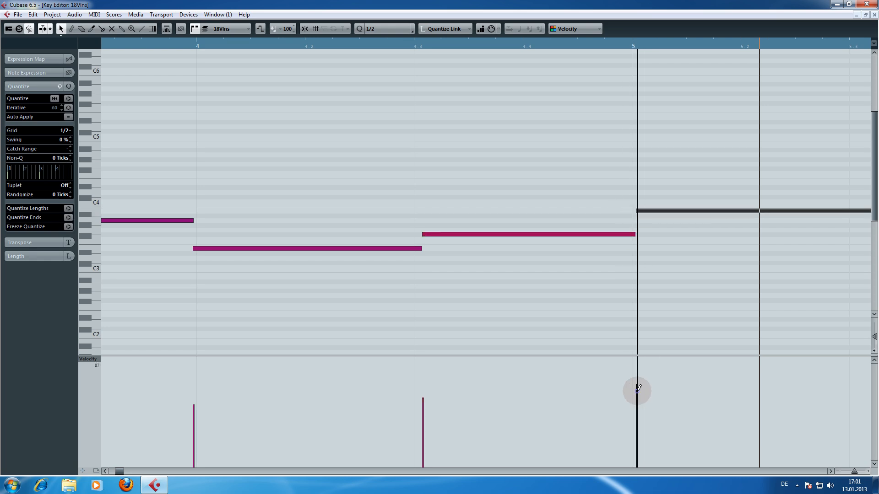
left_click(127, 45)
key("space")
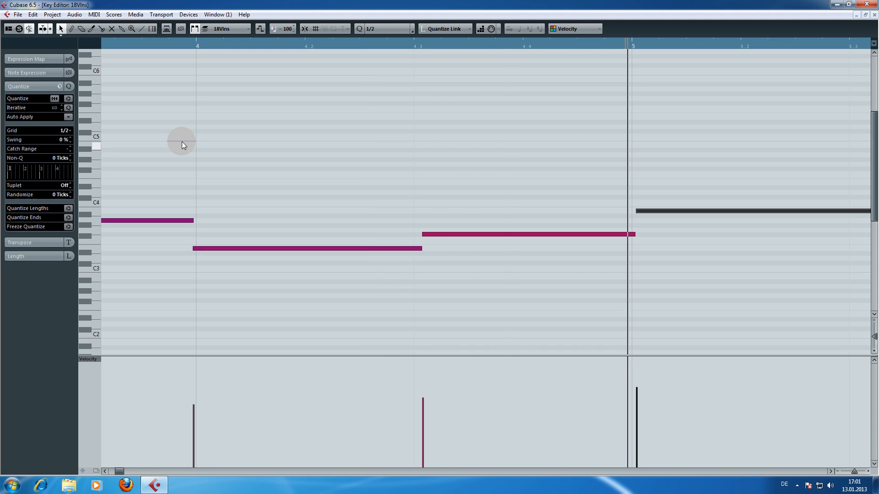
In the project window, set the 18Vlns Expression point near the end of bar 4 to 56 at 4.4.4.88, and play back from early bar 4
left_click(371, 313)
left_click_drag(369, 307, 368, 308)
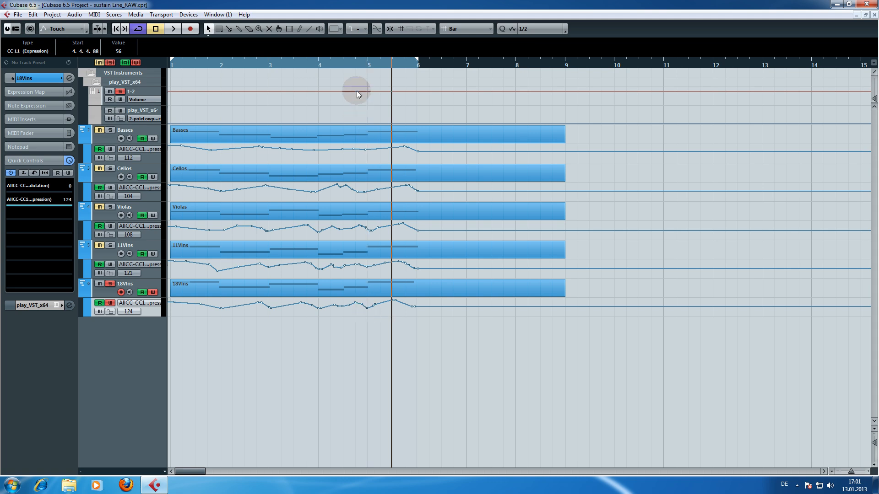
left_click_drag(353, 65, 331, 64)
key("space")
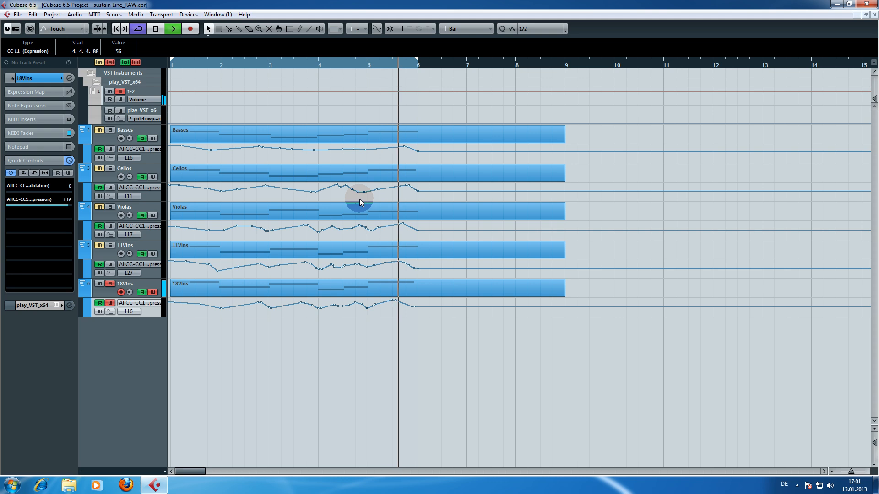
key("space")
Turn off automation writing on 18Vlns, clear all solos, and play all string tracks together from the start
key("Home")
left_click(152, 293)
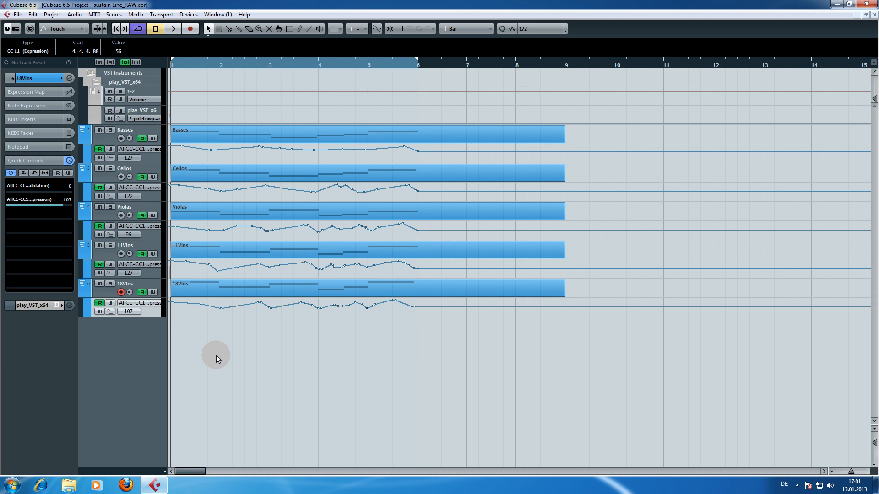
key("space")
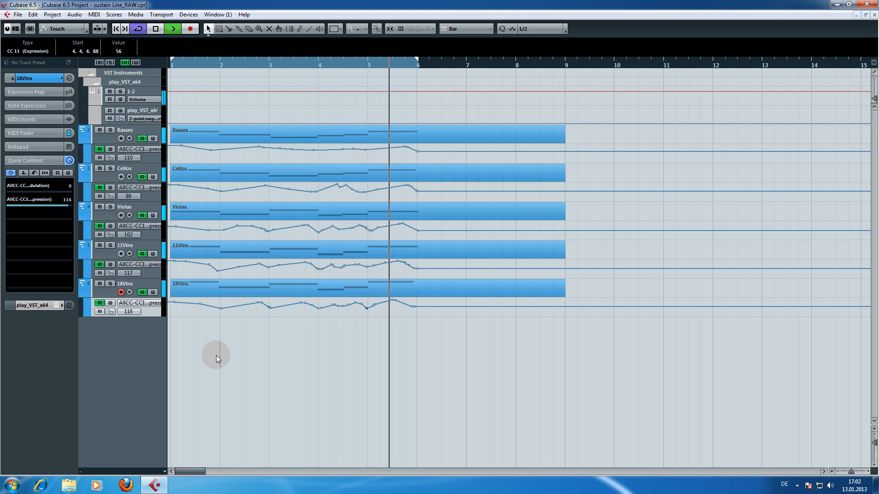
key("space")
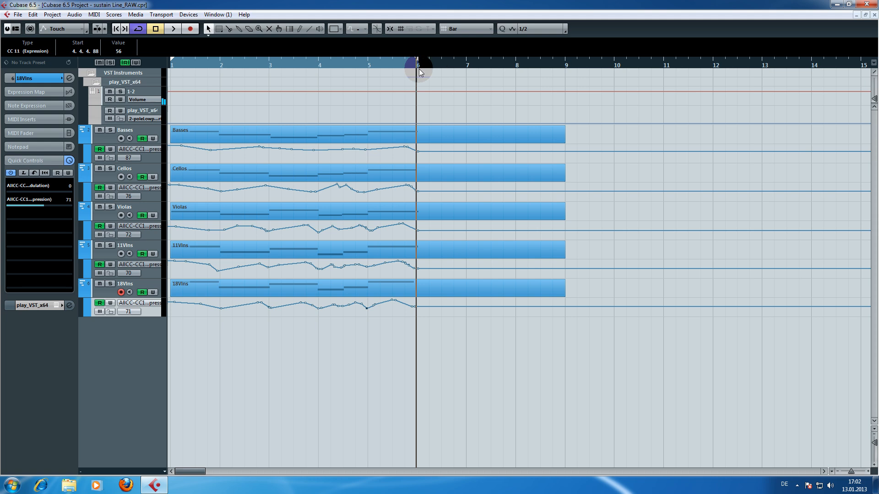
Extend the cycle range to bar 8, and play the full string arrangement from the start
left_click_drag(419, 63, 505, 68)
left_click_drag(433, 67, 153, 67)
key("space")
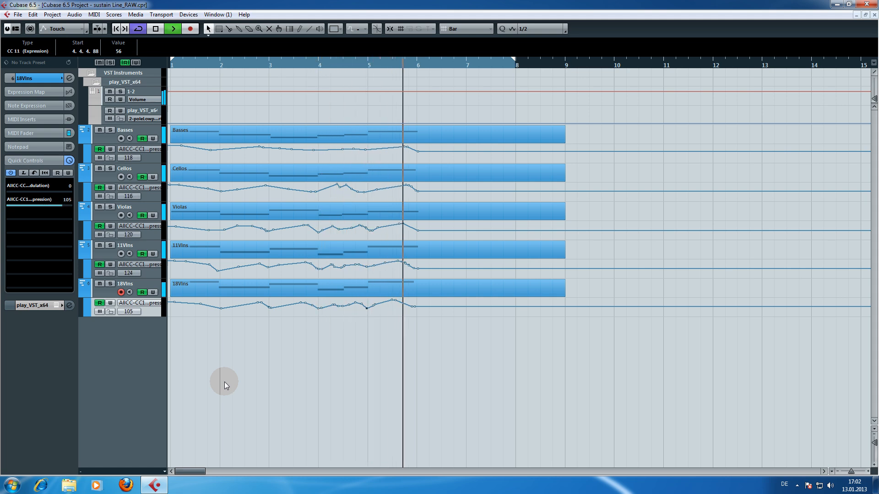
key("space")
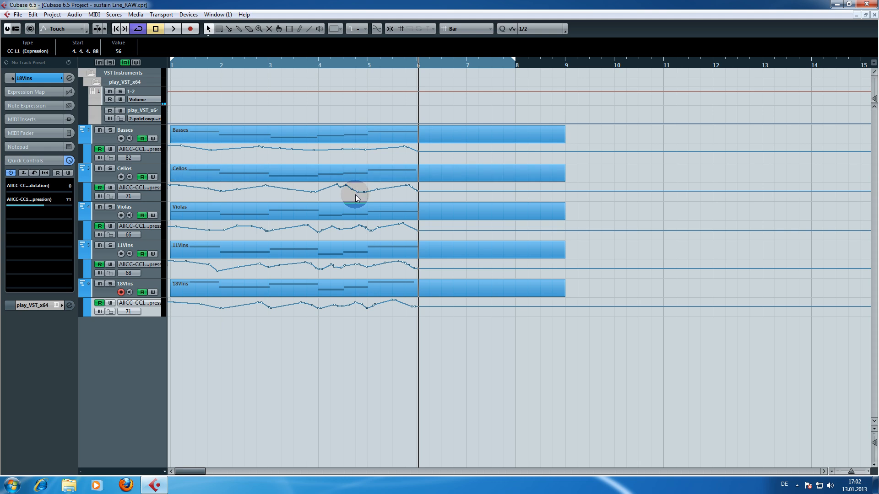
Set the Cellos Expression point in bar 4 to 102 at 4.2.4.32, and play back from the middle of bar 3
left_click(341, 188)
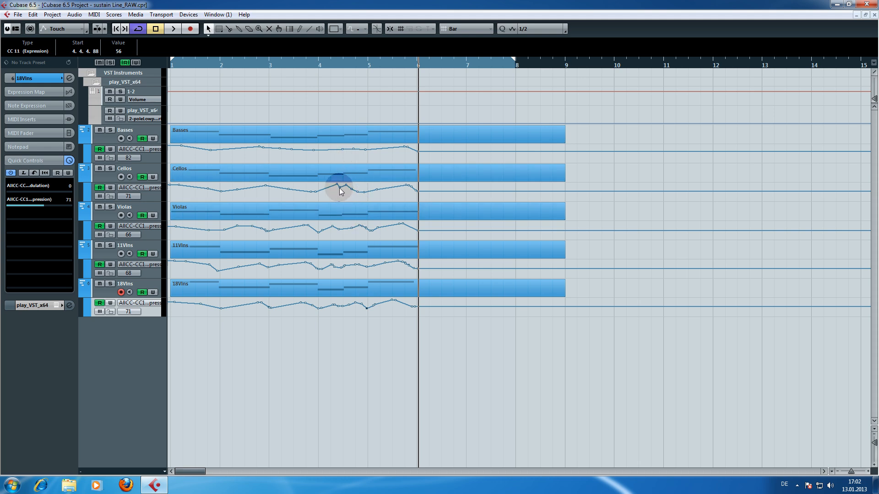
left_click_drag(346, 74, 294, 76)
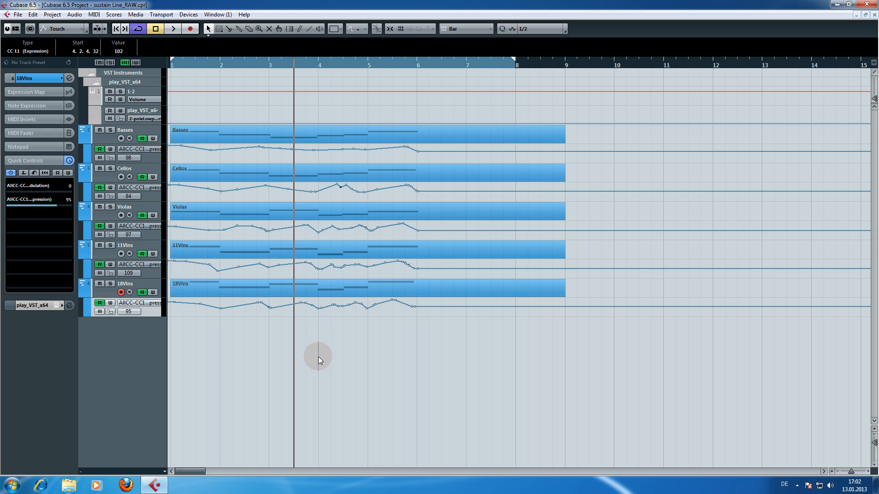
key("space")
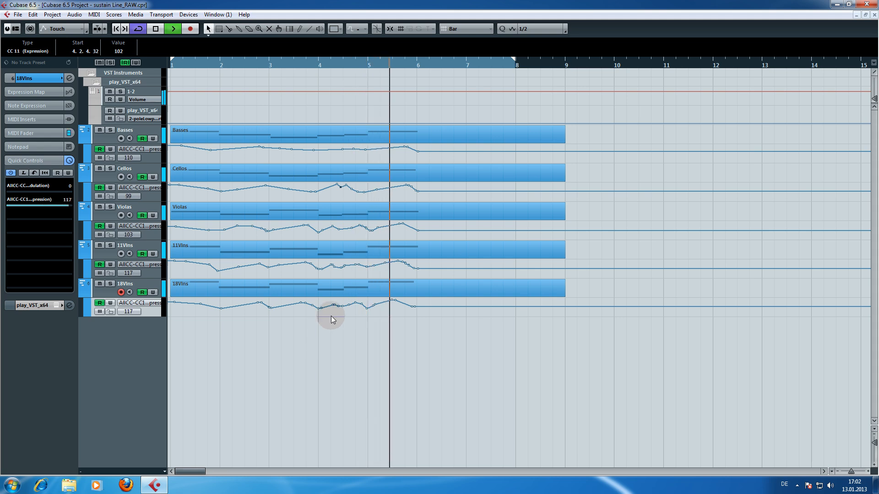
Set the 11Vlns Expression point in bar 4 to 85 at 4.2.2.14, and play back from late bar 3
key("space")
left_click_drag(341, 271, 335, 268)
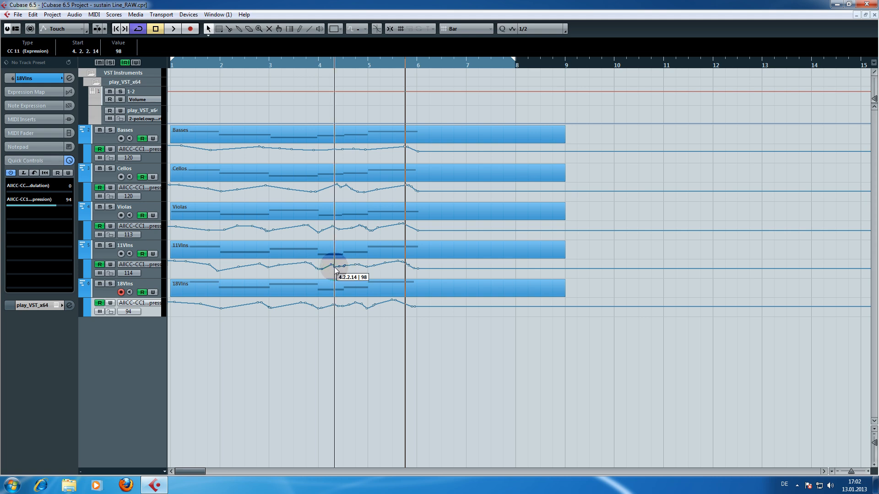
left_click_drag(337, 271, 337, 271)
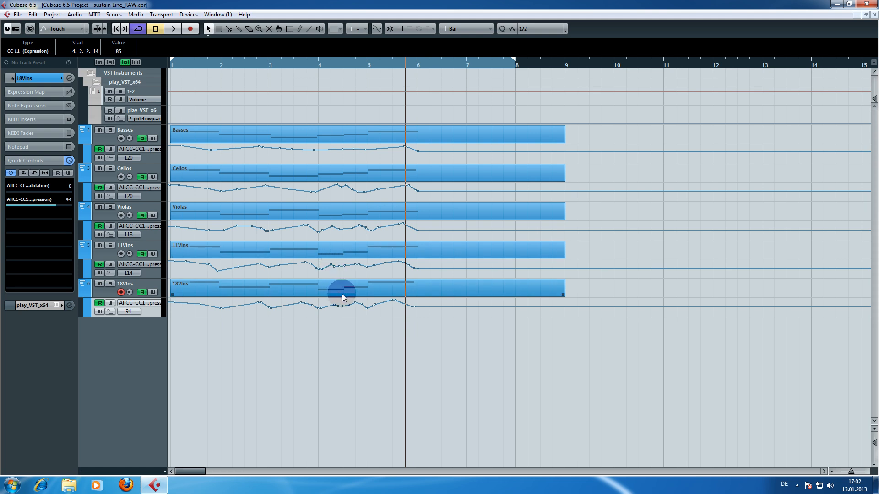
left_click(331, 87)
left_click_drag(320, 61, 305, 61)
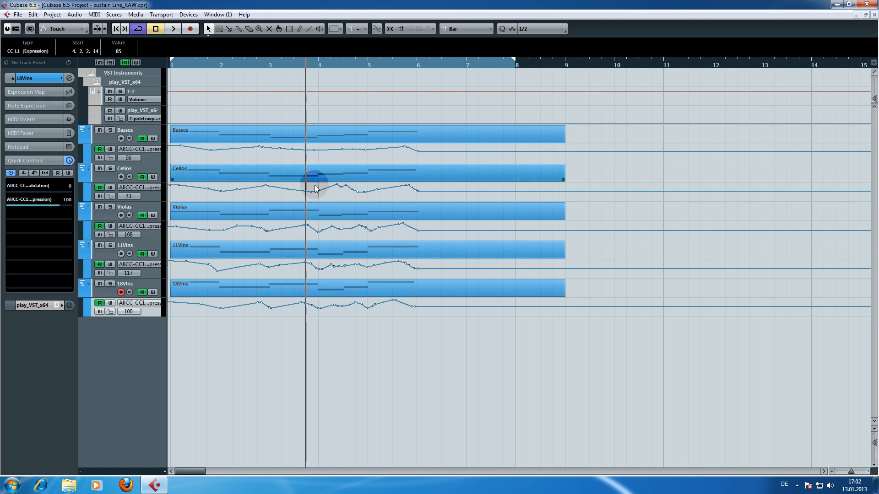
key("space")
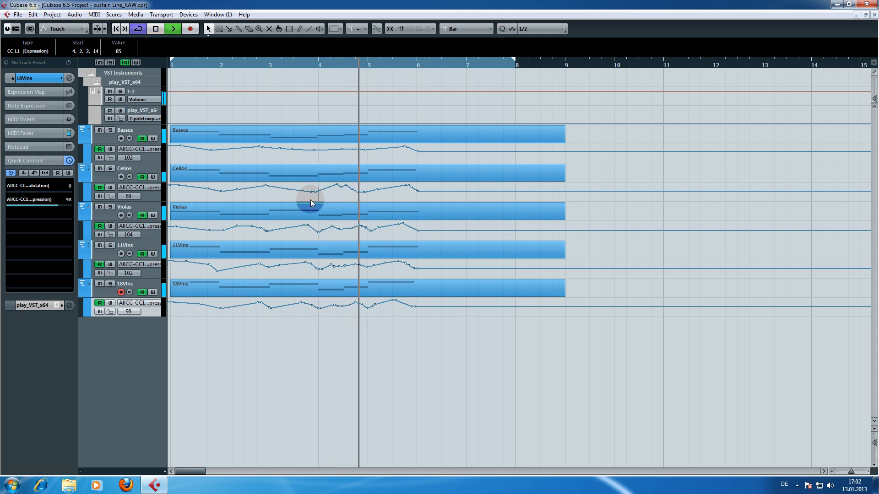
Raise the Cellos Expression point in bar 4 to 127 at 4.2.4.67, and play back from late bar 3
key("space")
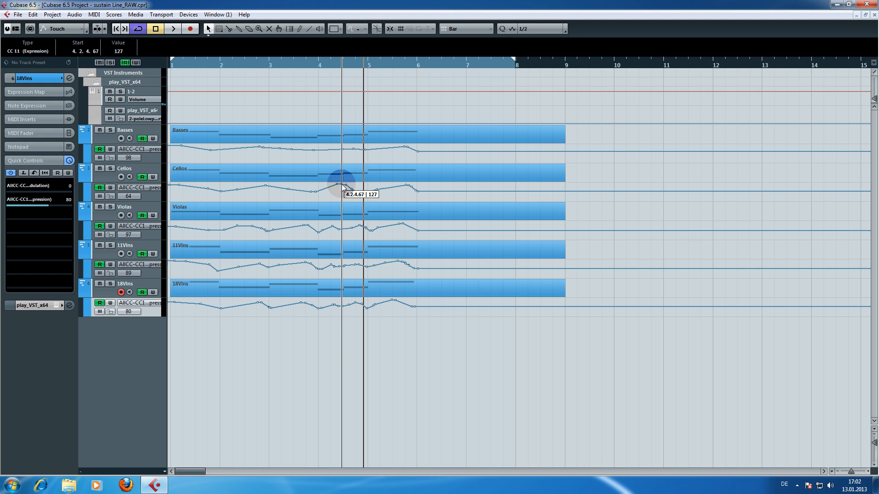
left_click(311, 64)
key("space")
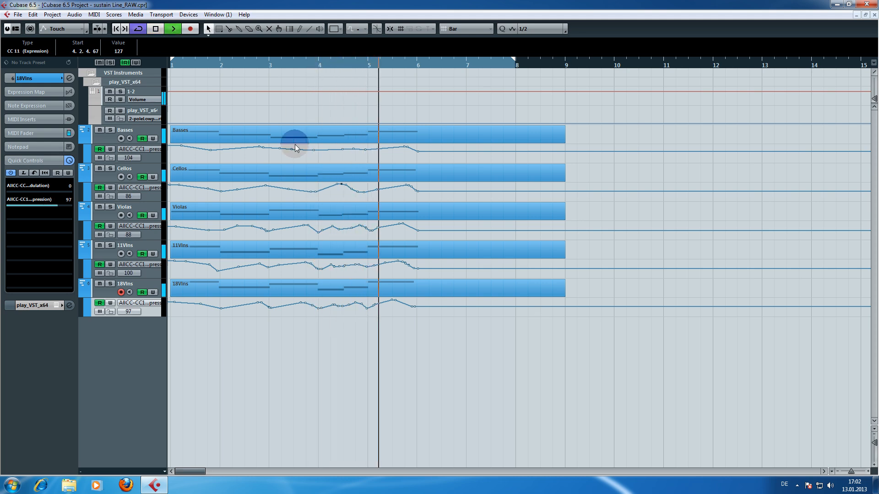
Set the 11Vlns Expression point early in bar 5 to 116 at 5.1.3.19, and play back from late bar 3
key("space")
left_click(372, 255)
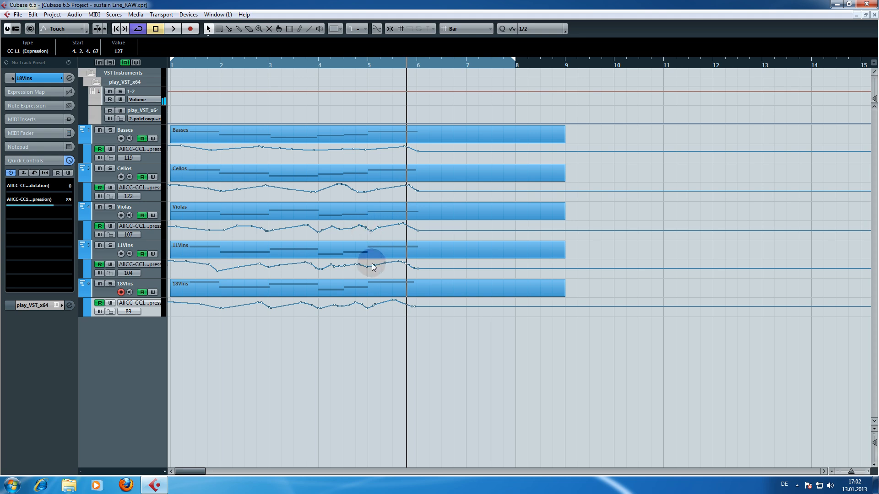
left_click_drag(369, 270, 370, 265)
left_click_drag(332, 60, 303, 62)
key("space")
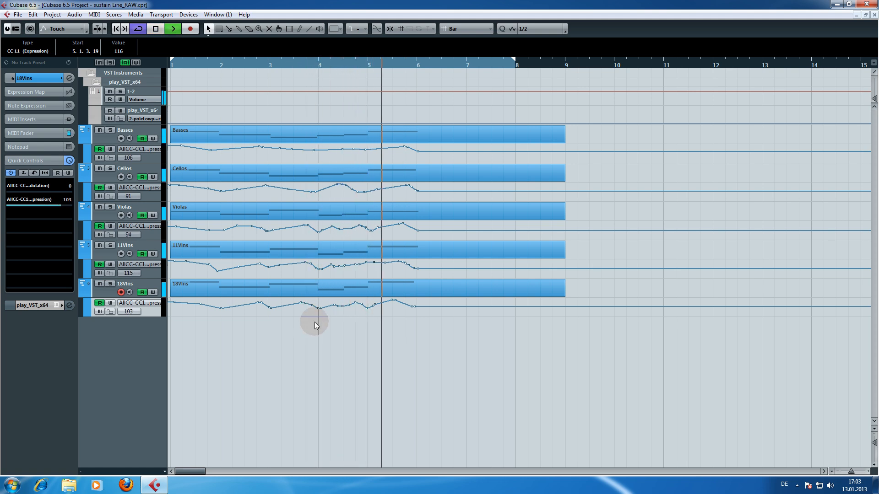
Set the Violas Expression point early in bar 5 to 85 at 5.1.2.80, and play back from the middle of bar 3
key("space")
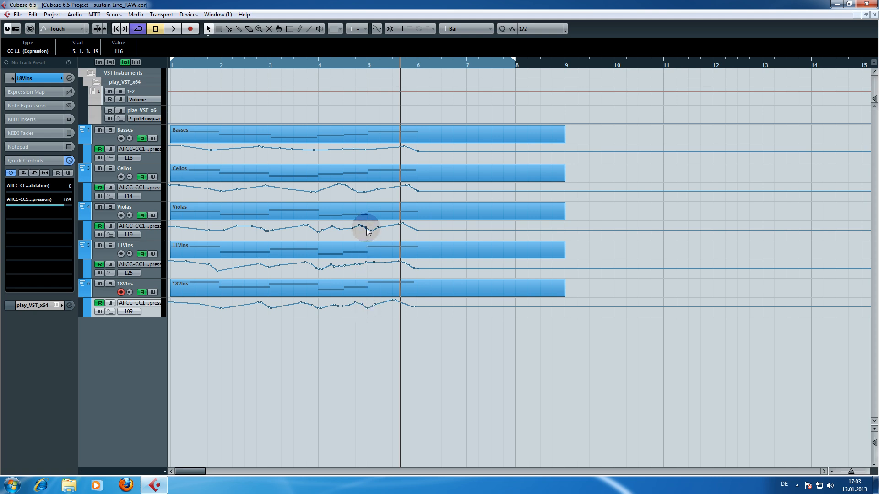
left_click_drag(368, 229, 375, 233)
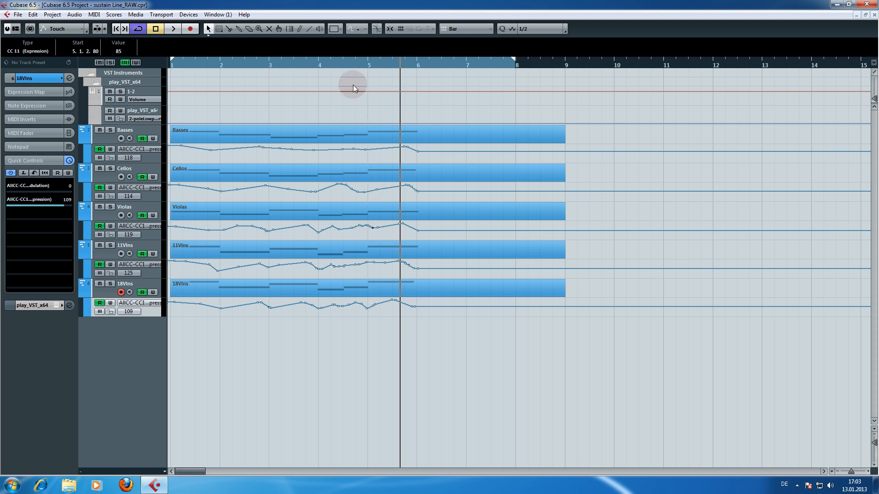
left_click_drag(353, 65, 292, 65)
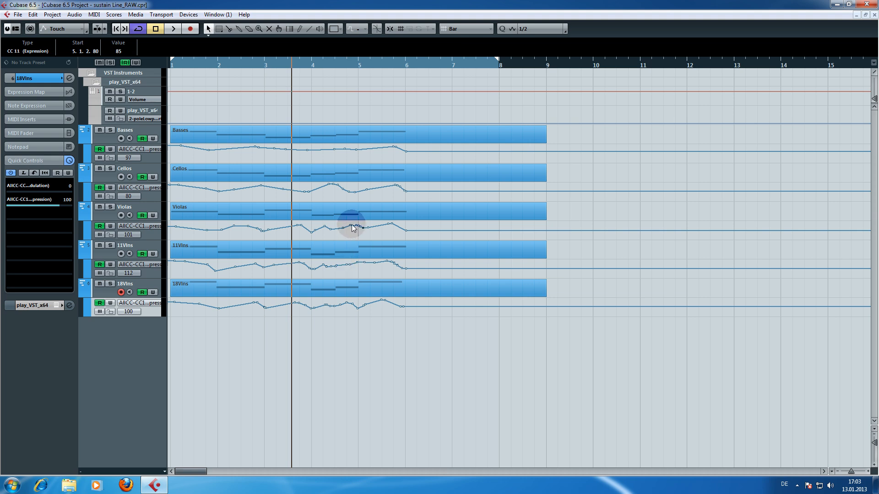
key("space")
left_click(393, 206)
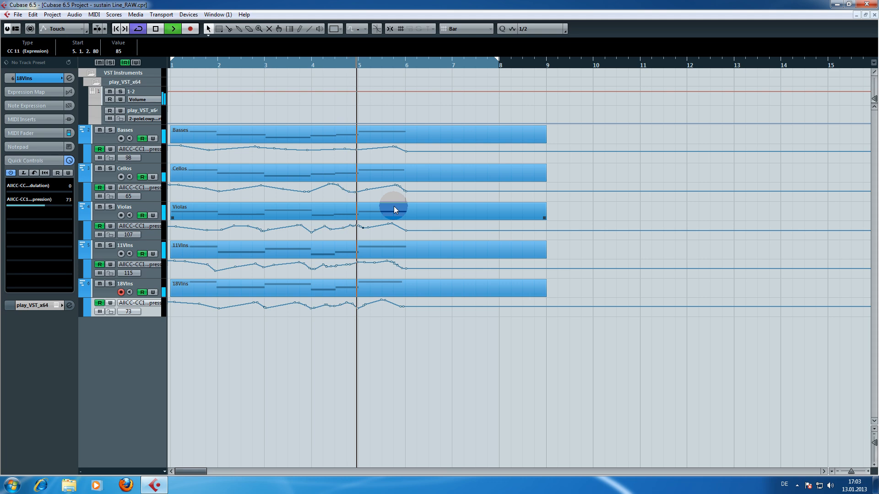
Set the 11Vlns Expression point in bar 4 to 92 at 4.2.2.14, and play back from the middle of bar 3
key("space")
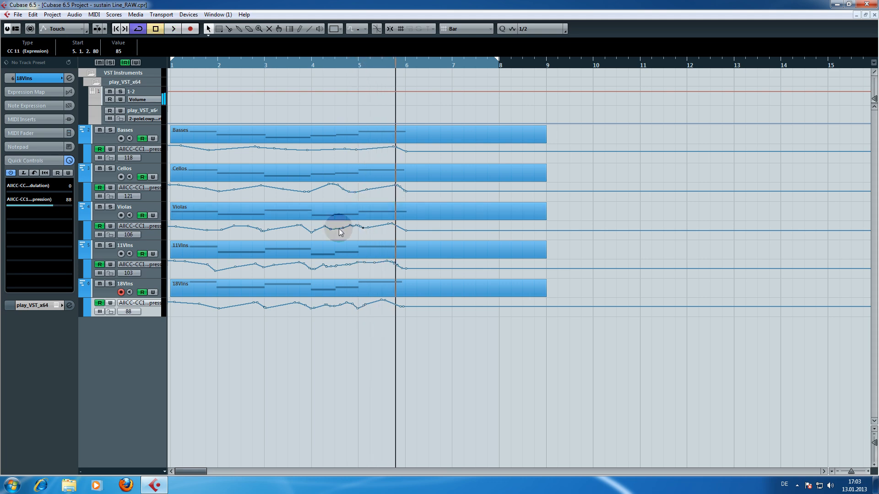
left_click(336, 270)
left_click_drag(335, 266, 327, 266)
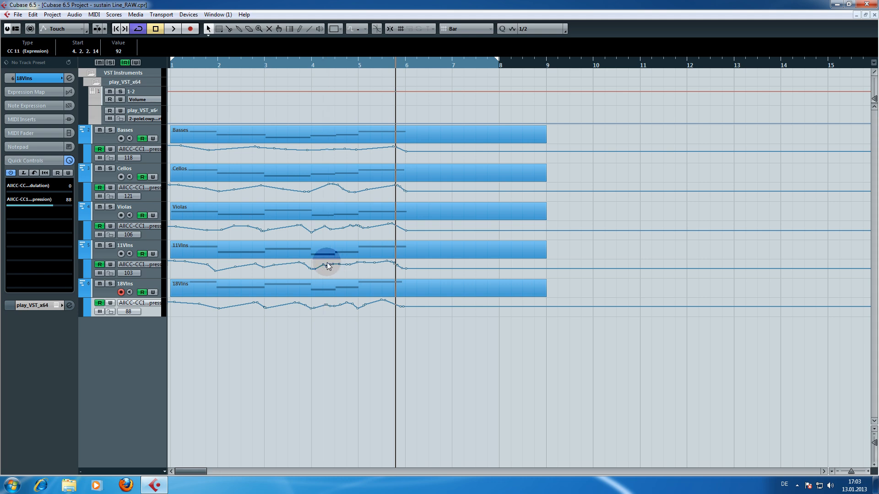
left_click_drag(315, 62, 286, 64)
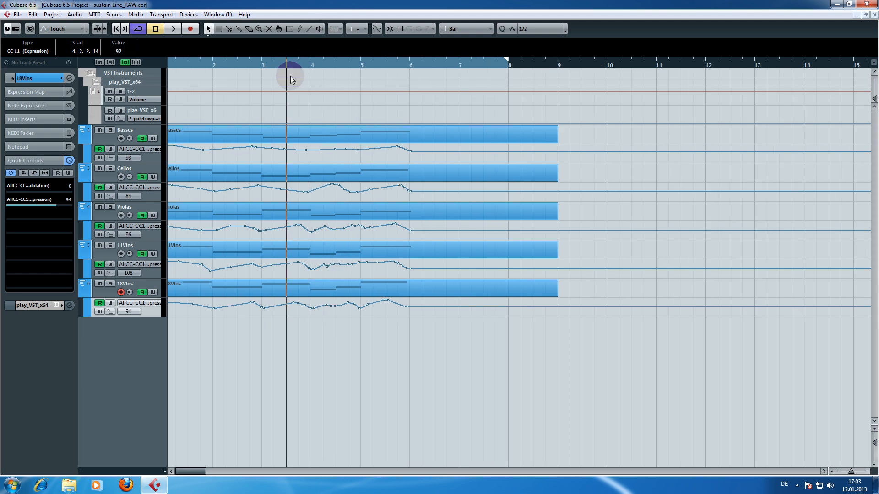
key("space")
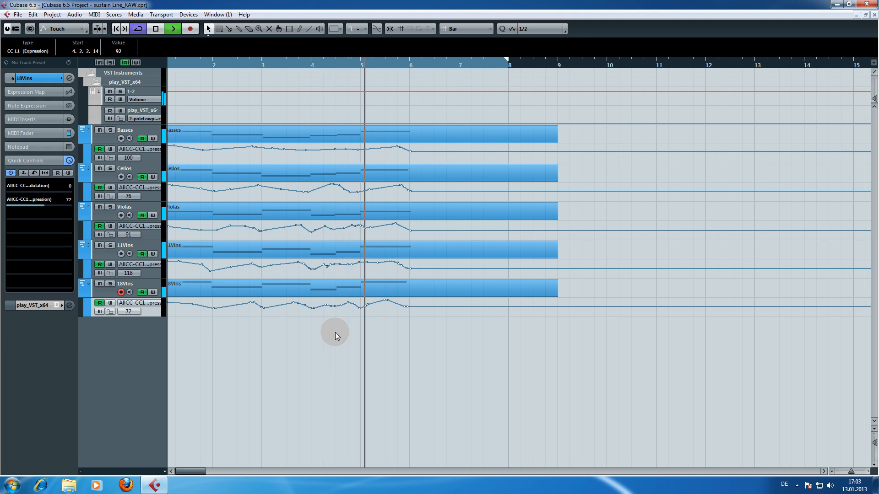
Open the Basses part in the Key Editor, adjust the second bar 4 note's end to meet the bar 5 note, and play back from bar 4
left_click(339, 248)
key("space")
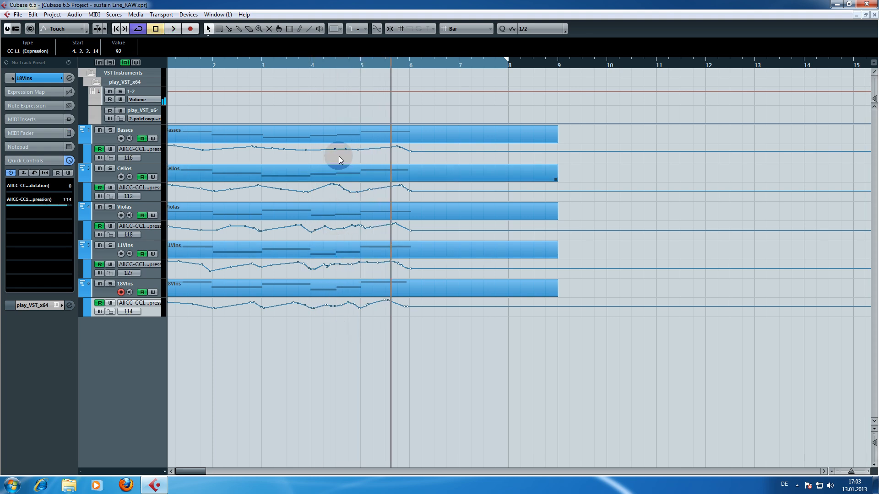
double_click(339, 136)
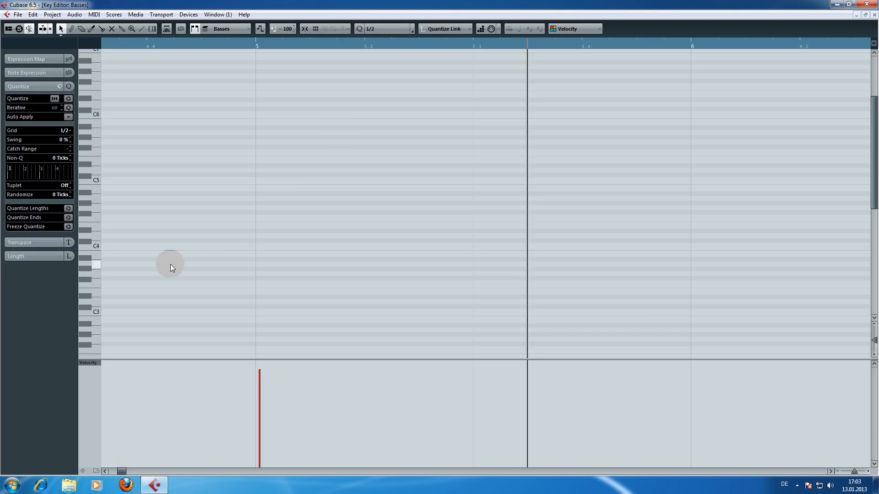
key("h")
key("h")
left_click_drag(676, 229, 662, 120)
left_click_drag(459, 242, 512, 226)
left_click(530, 225)
left_click(185, 46)
key("space")
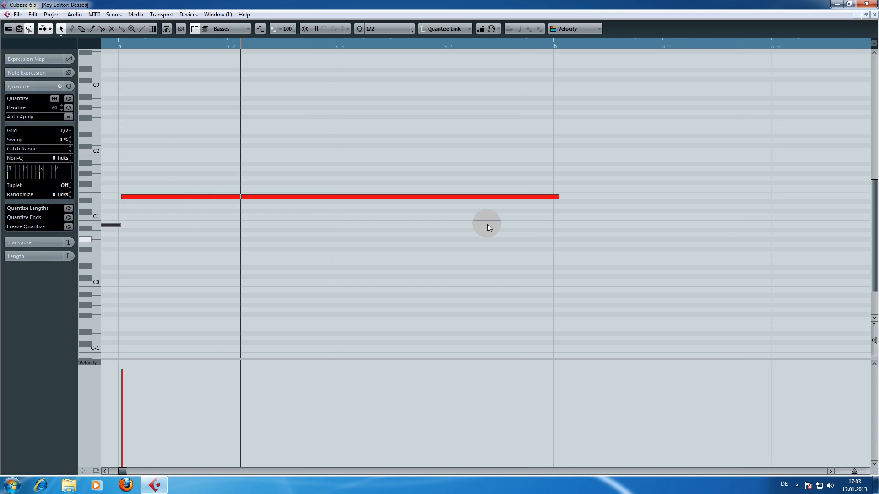
Adjust the end of the first Basses note in bar 4 to meet the following note, and close the editor
left_click_drag(229, 271, 689, 255)
left_click_drag(362, 222, 362, 221)
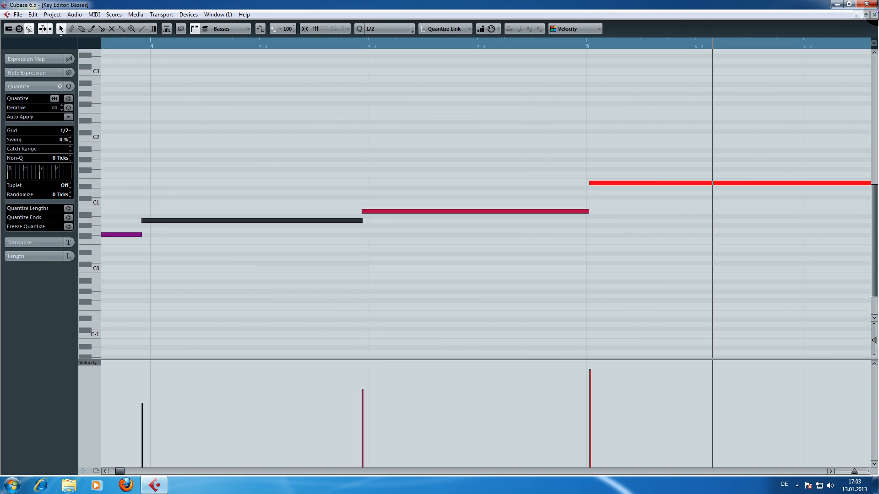
left_click(874, 15)
Open the Cellos part in the Key Editor, adjust its note transition in bar 4, and return to the project window
double_click(320, 173)
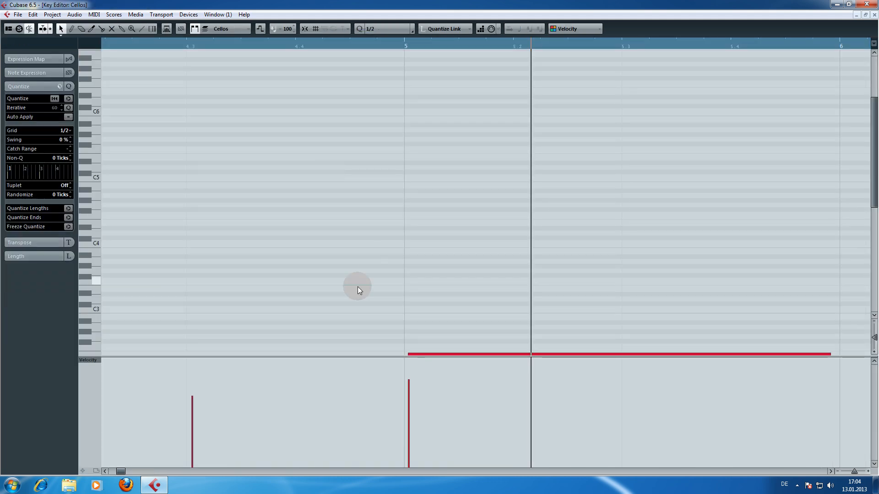
left_click_drag(380, 246, 380, 237)
left_click(867, 4)
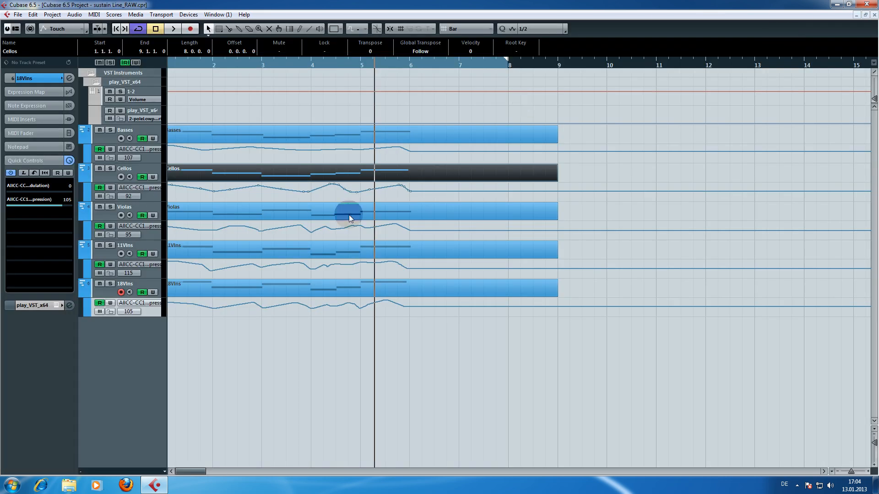
In the Violas part, adjust the first bar 4 note's end to meet the following note, and play back from the start of bar 4
double_click(328, 219)
left_click(396, 252)
left_click(183, 44)
key("space")
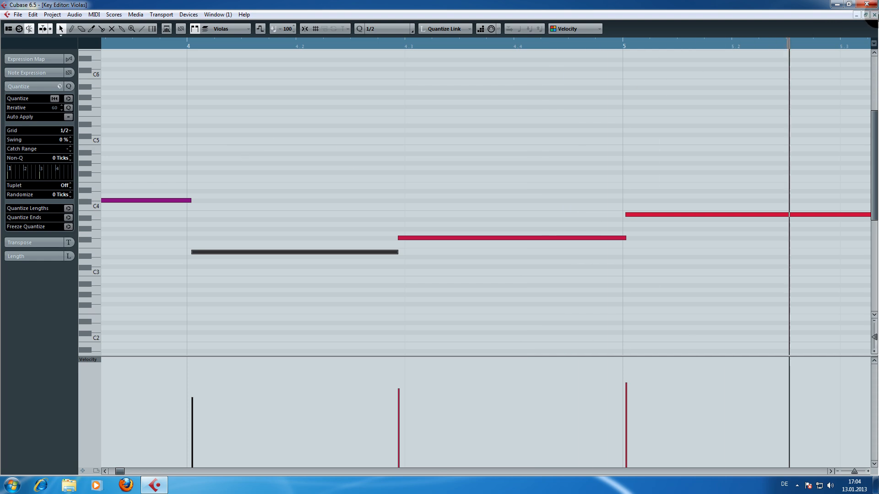
left_click(874, 15)
Return to bar 1, deselect all parts, and play the full string arrangement from the start
key("space")
left_click_drag(370, 62, 128, 67)
left_click(246, 326)
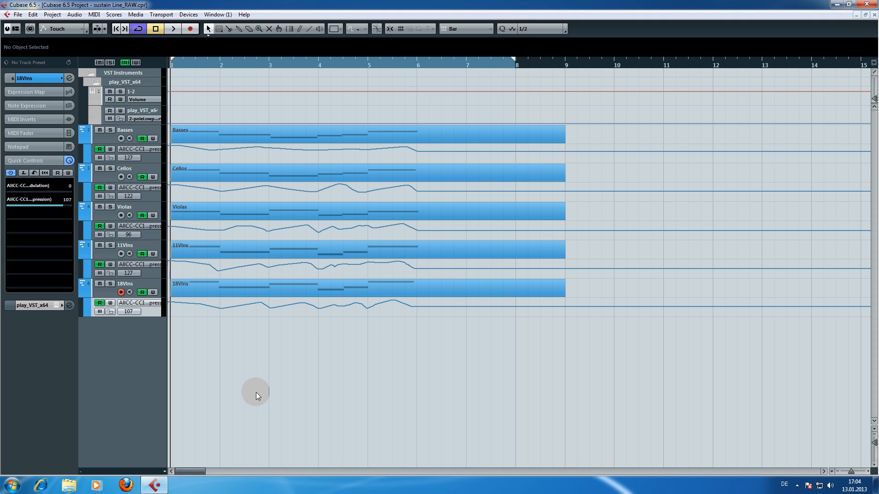
key("space")
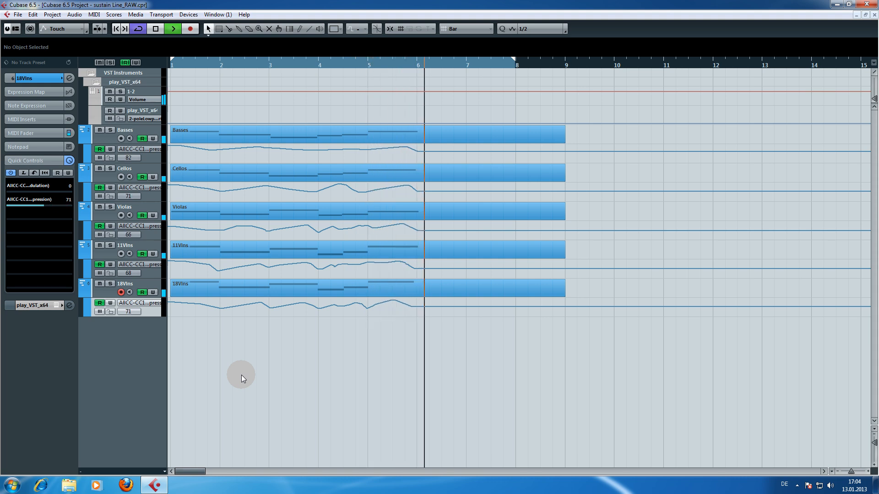
Play the full string arrangement once more from the start, and return the playhead to bar 1
key("space")
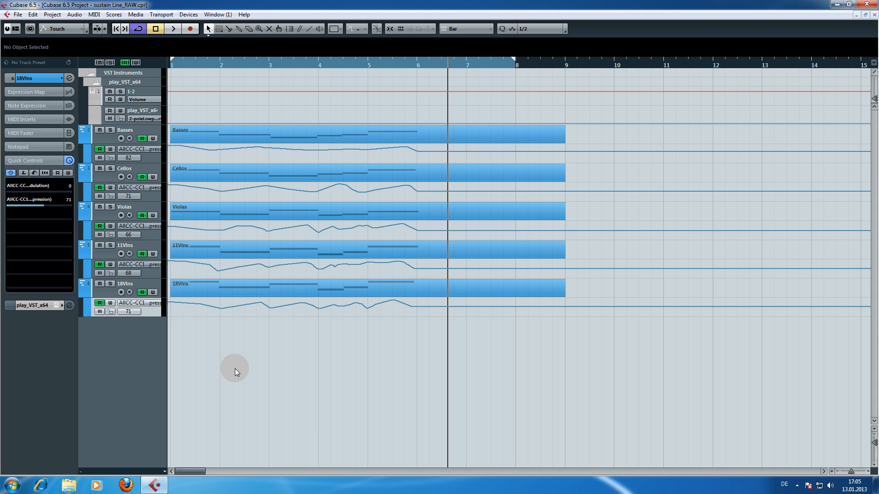
left_click(313, 285)
left_click_drag(345, 65, 179, 64)
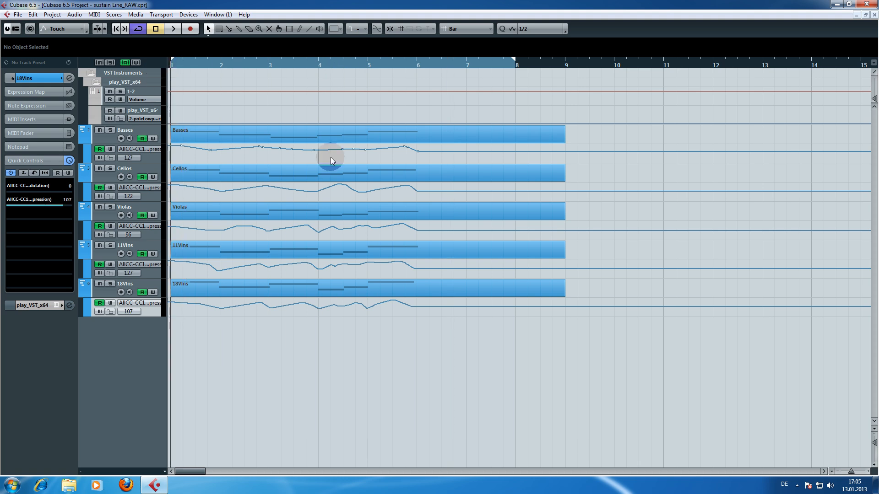
left_click(377, 141)
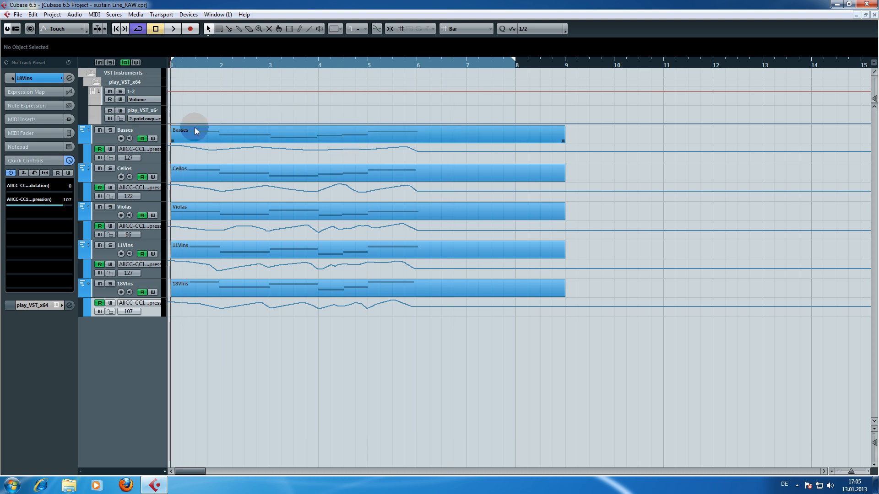
key("space")
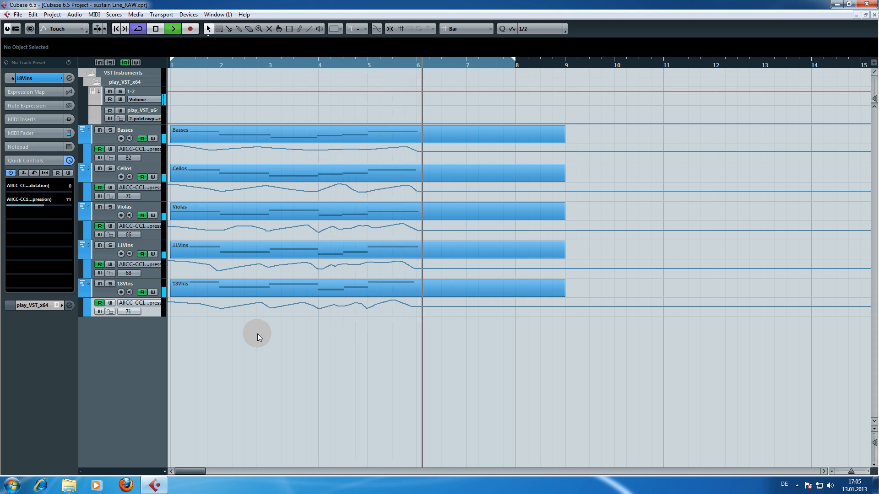
key("space")
left_click(262, 59)
left_click(178, 62)
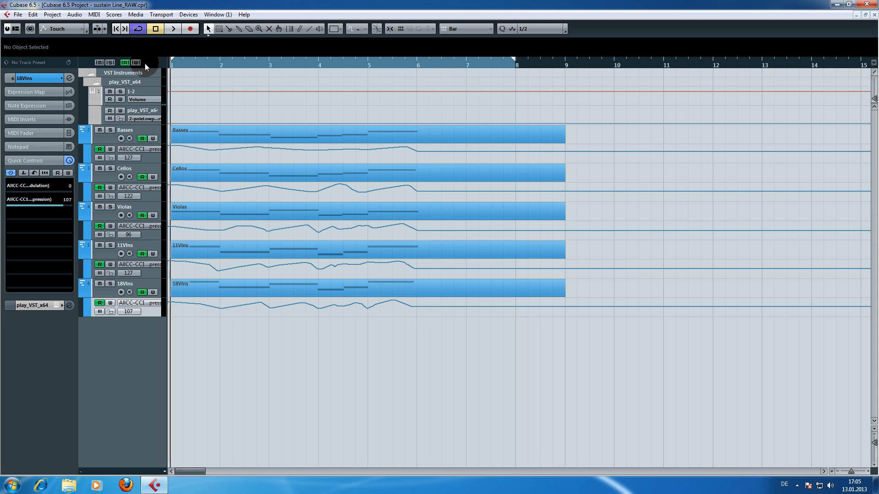